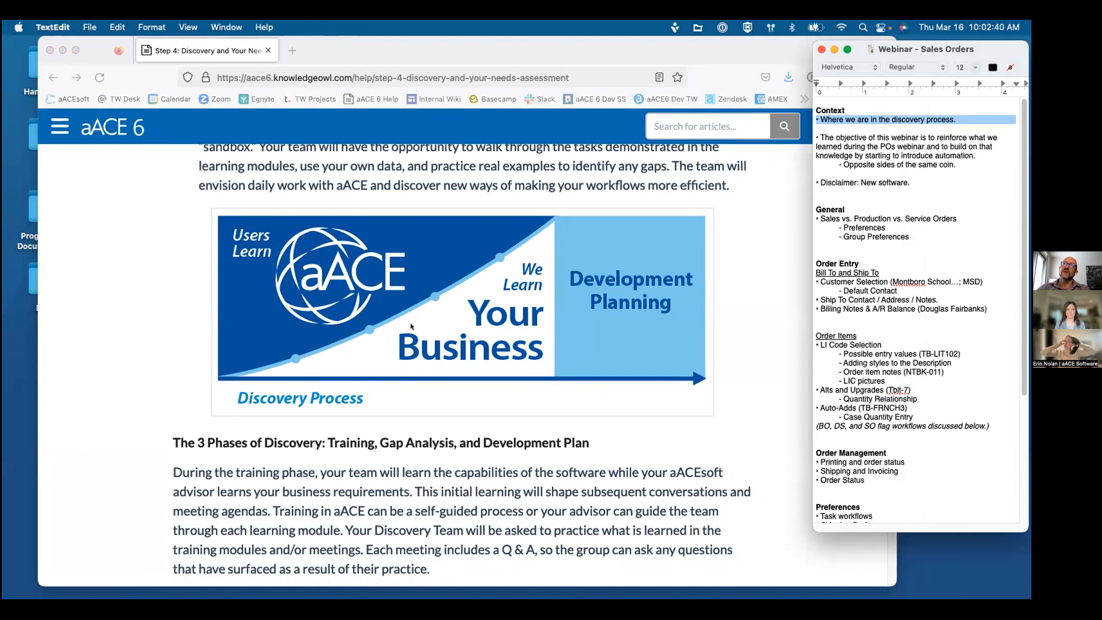
# Step: Review the Context section of the webinar outline, highlighting the objective paragraph and the new-software disclaimer
pyautogui.click(289, 352)
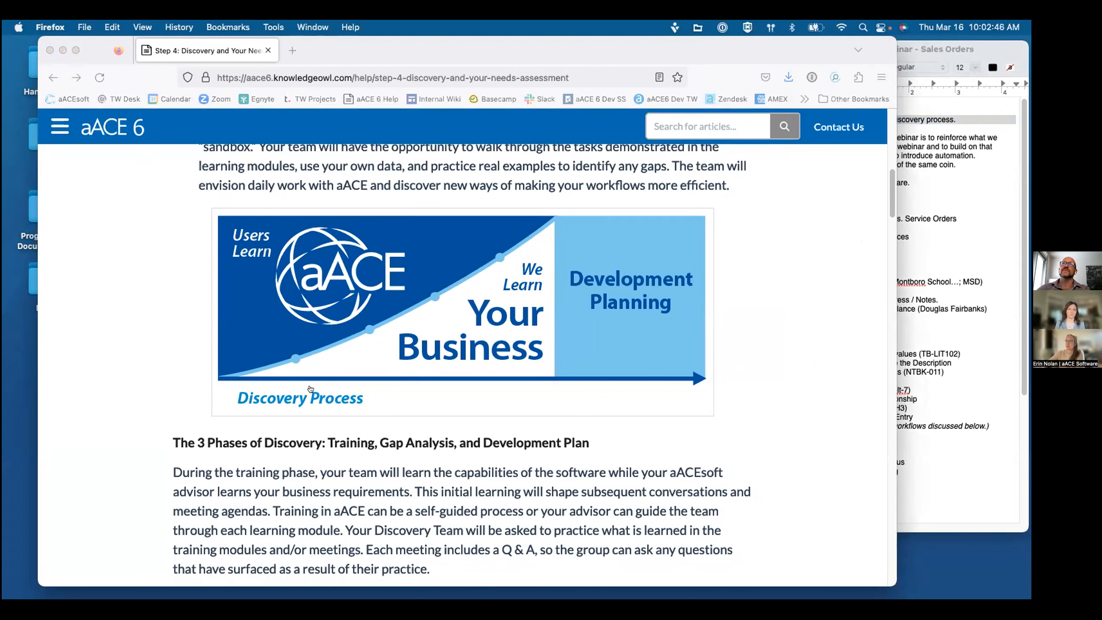
pyautogui.click(930, 228)
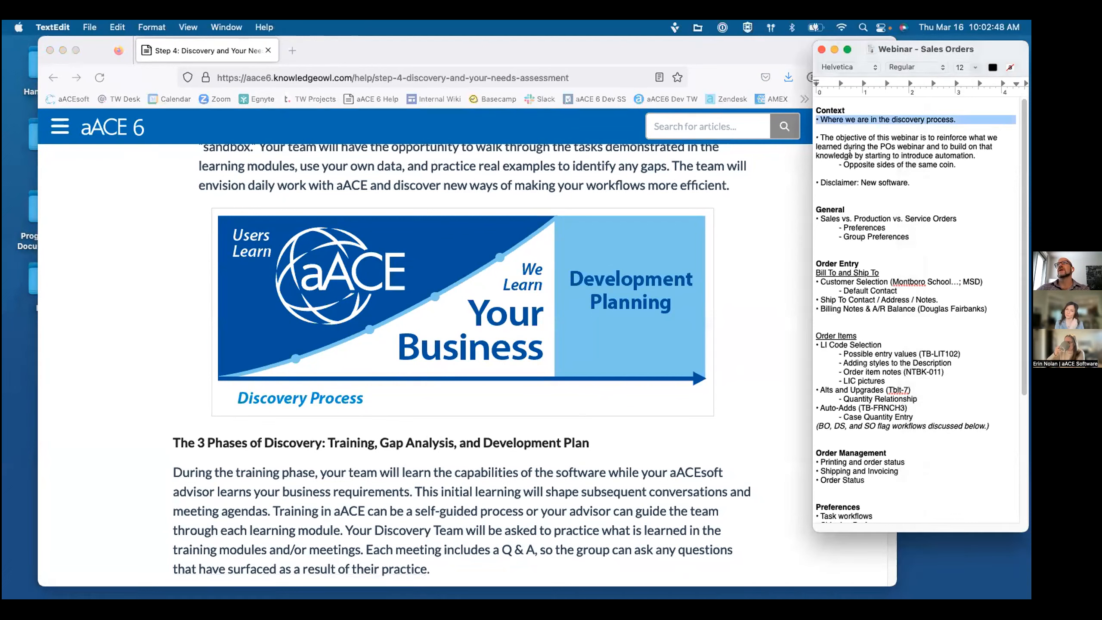
pyautogui.tripleClick(837, 139)
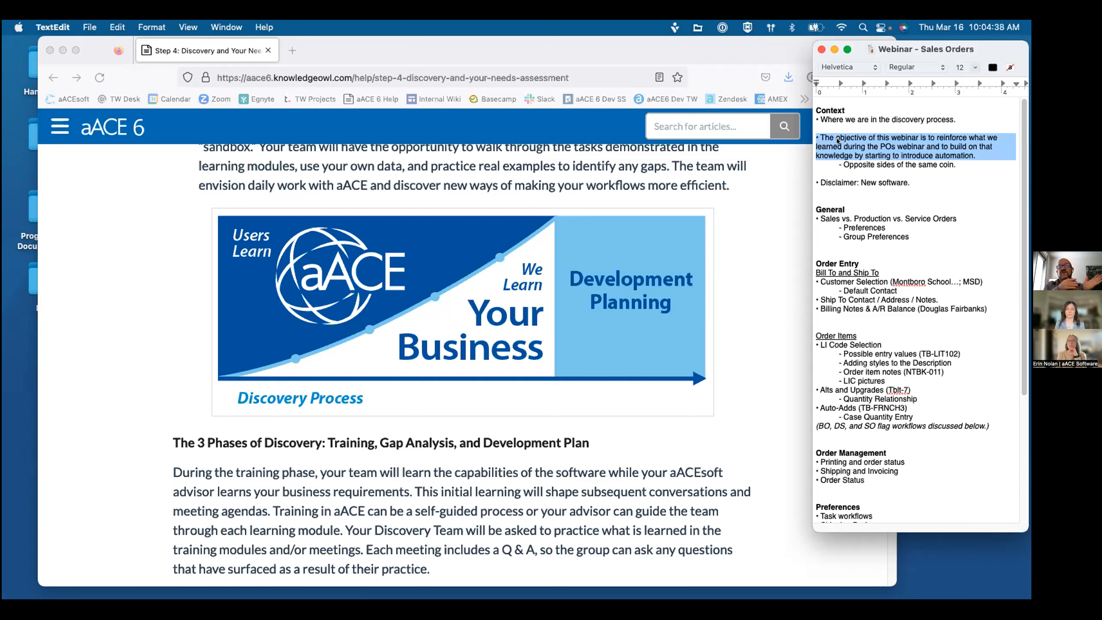
pyautogui.doubleClick(861, 184)
pyautogui.tripleClick(862, 184)
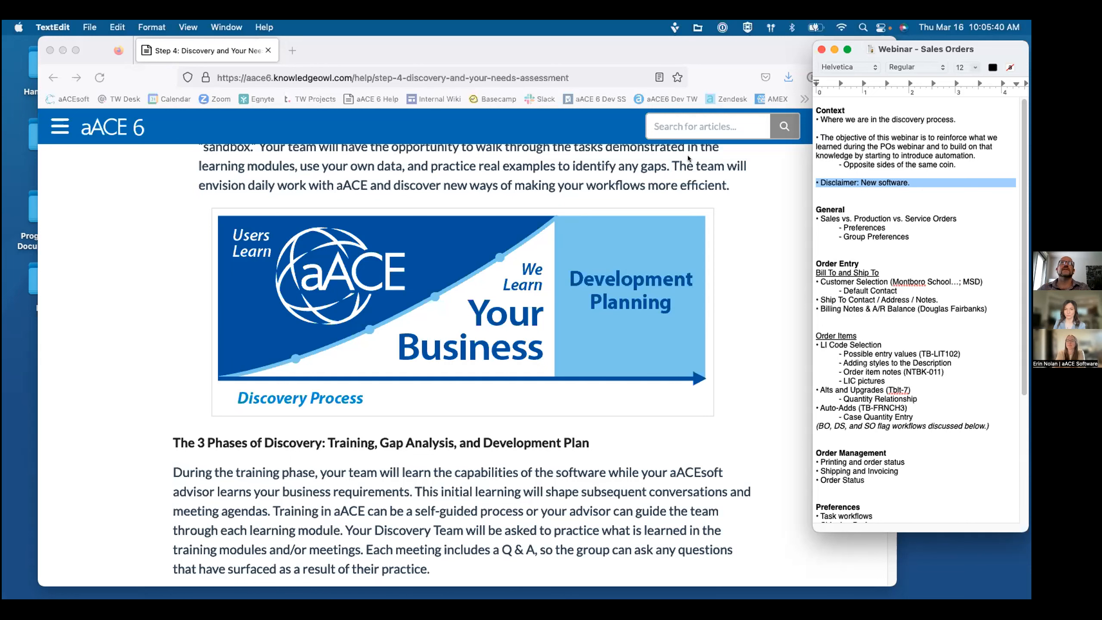
# Step: Minimize the browser, switch to aACE and open the Orders list under Order Management
pyautogui.click(63, 50)
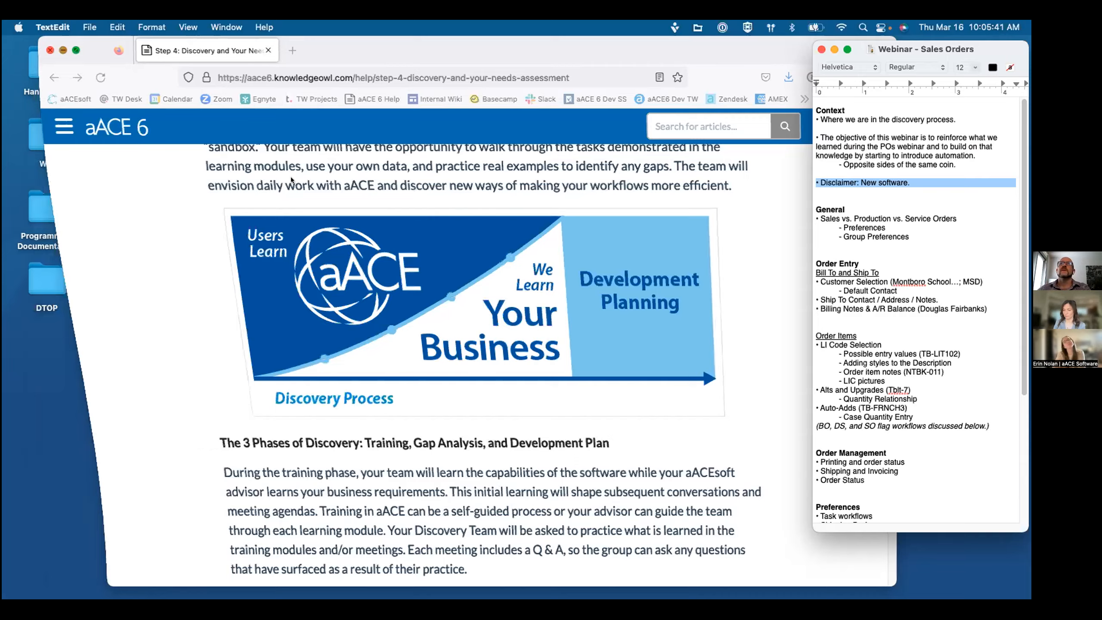
pyautogui.click(531, 594)
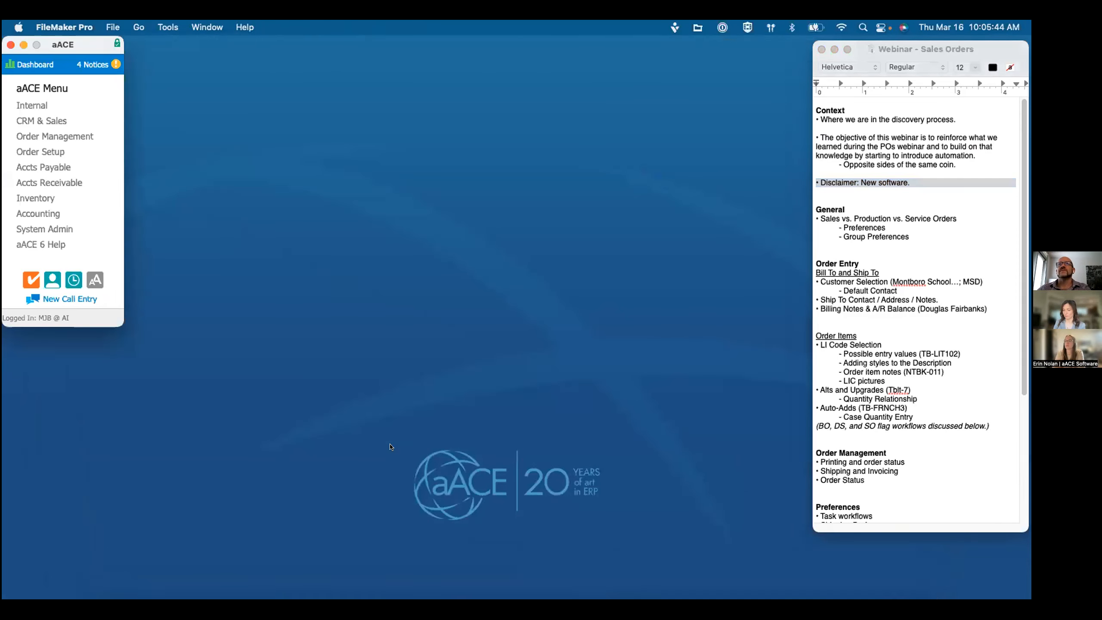
pyautogui.click(29, 135)
pyautogui.click(36, 118)
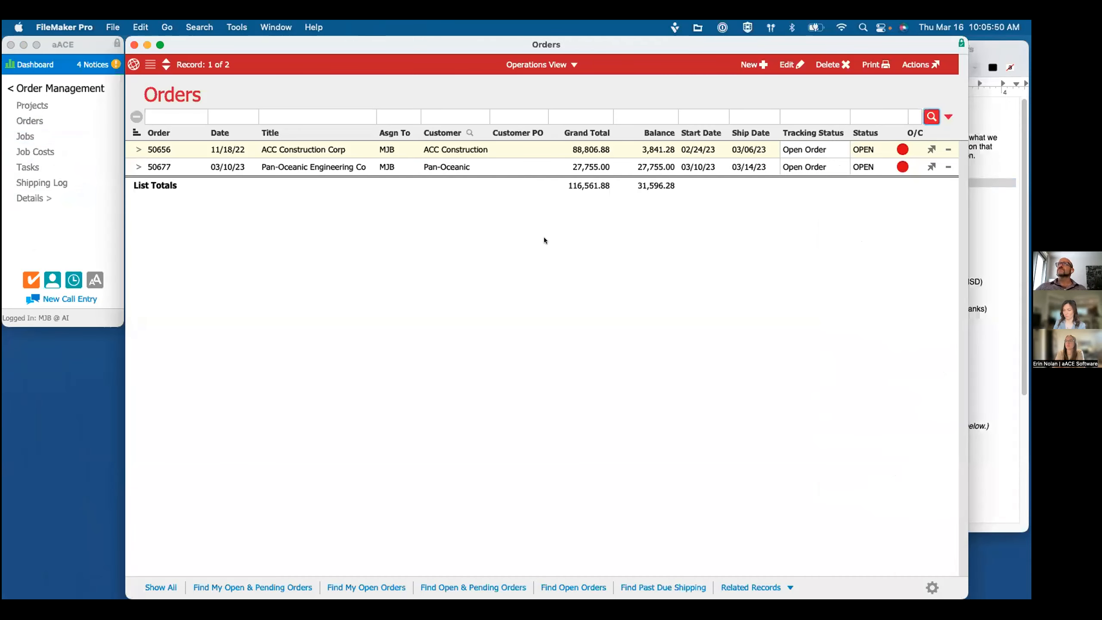
# Step: Consult the General section of the outline and create a new order of the Sales type
pyautogui.click(998, 256)
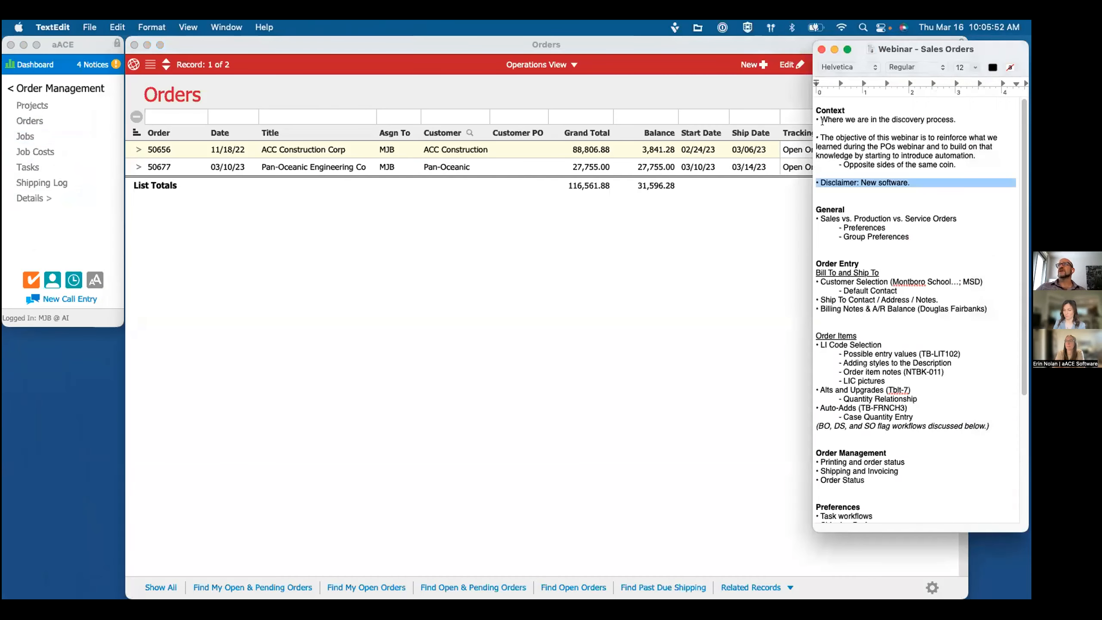
pyautogui.click(826, 256)
pyautogui.scroll(-5, 826, 256)
pyautogui.moveTo(680, 41); pyautogui.dragTo(619, 42)
pyautogui.click(694, 65)
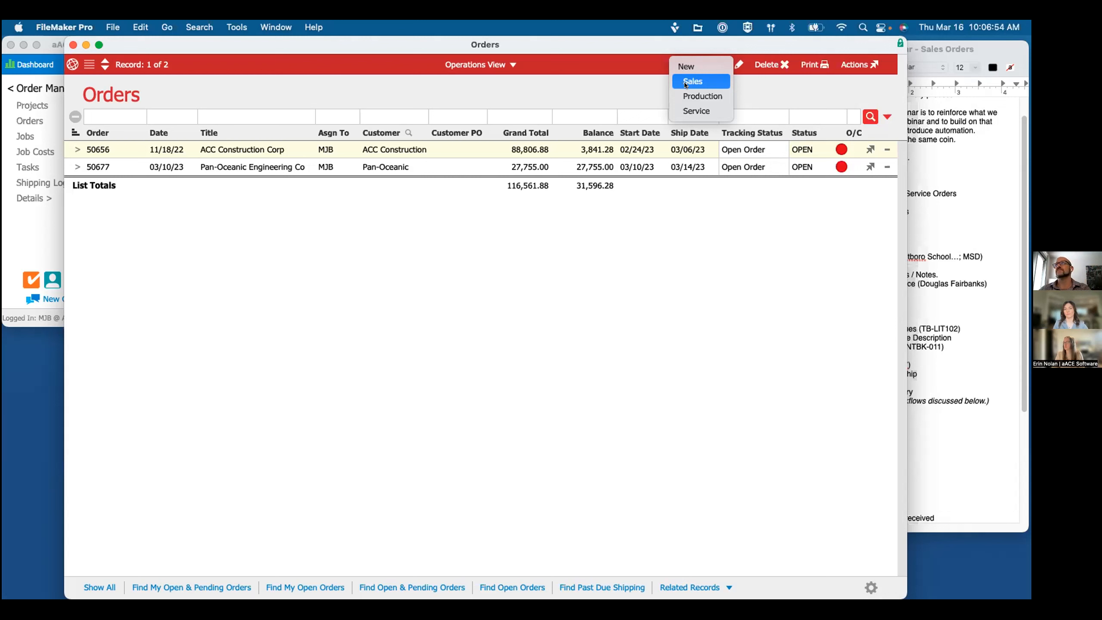
pyautogui.click(683, 83)
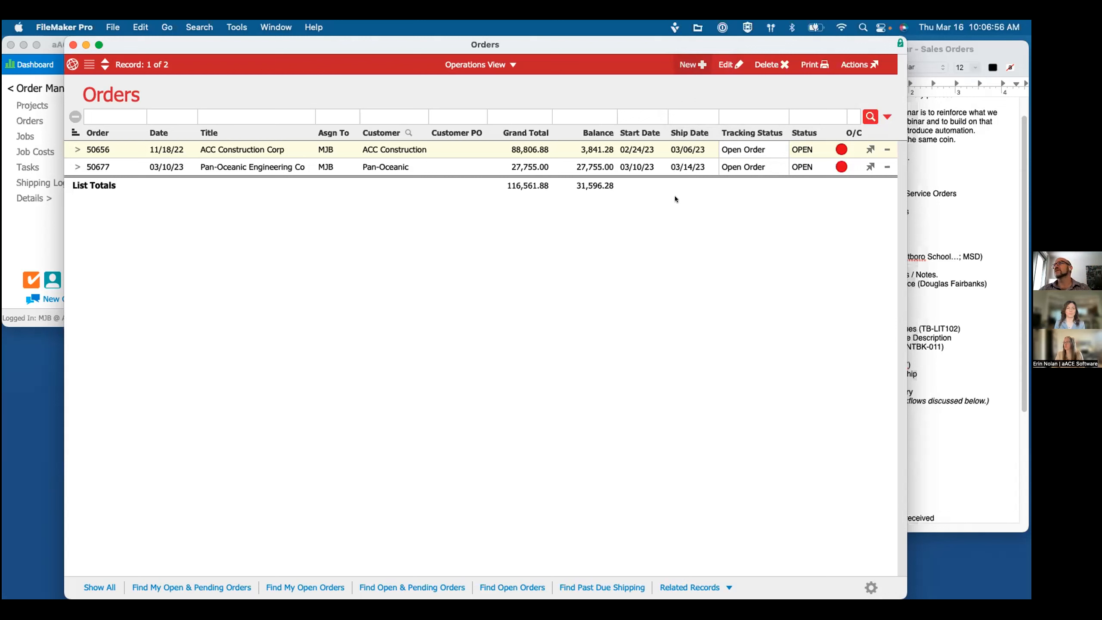
# Step: Highlight the Preferences point under General in the webinar outline
pyautogui.click(930, 251)
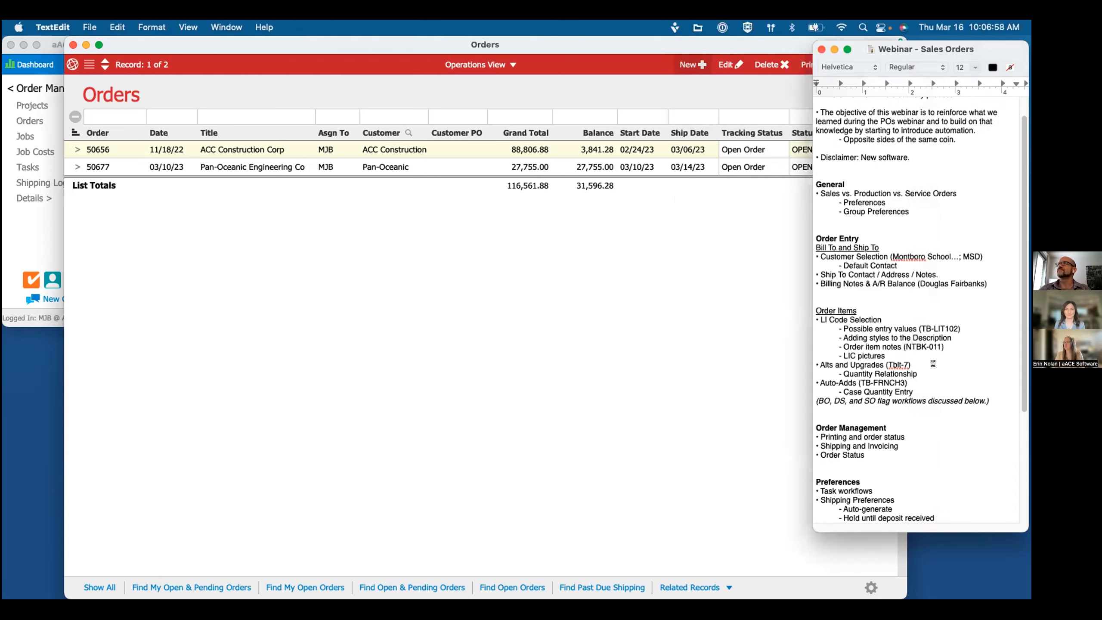
pyautogui.scroll(1, 882, 269)
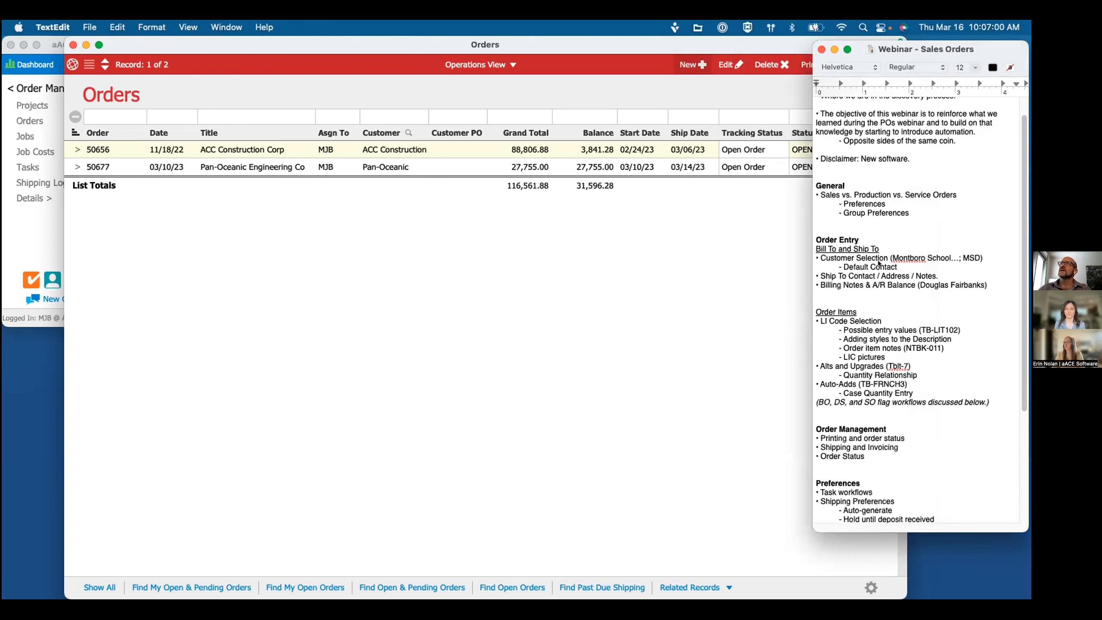
pyautogui.tripleClick(863, 203)
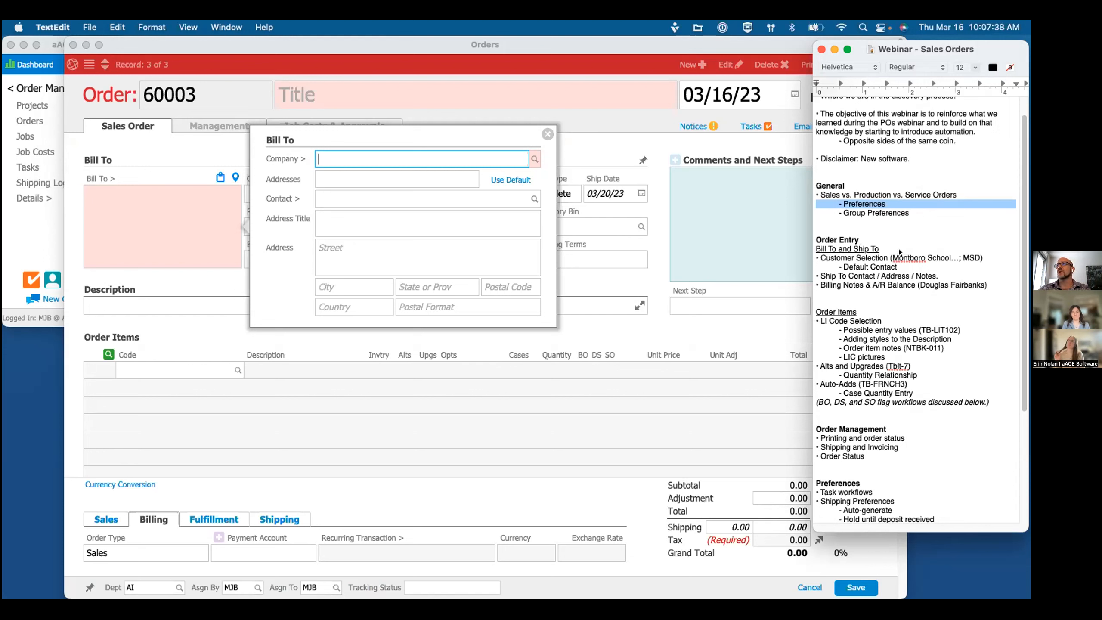
# Step: Copy the customer code MSD from the outline and use it to set the order's bill-to company to Montboro School District
pyautogui.click(866, 240)
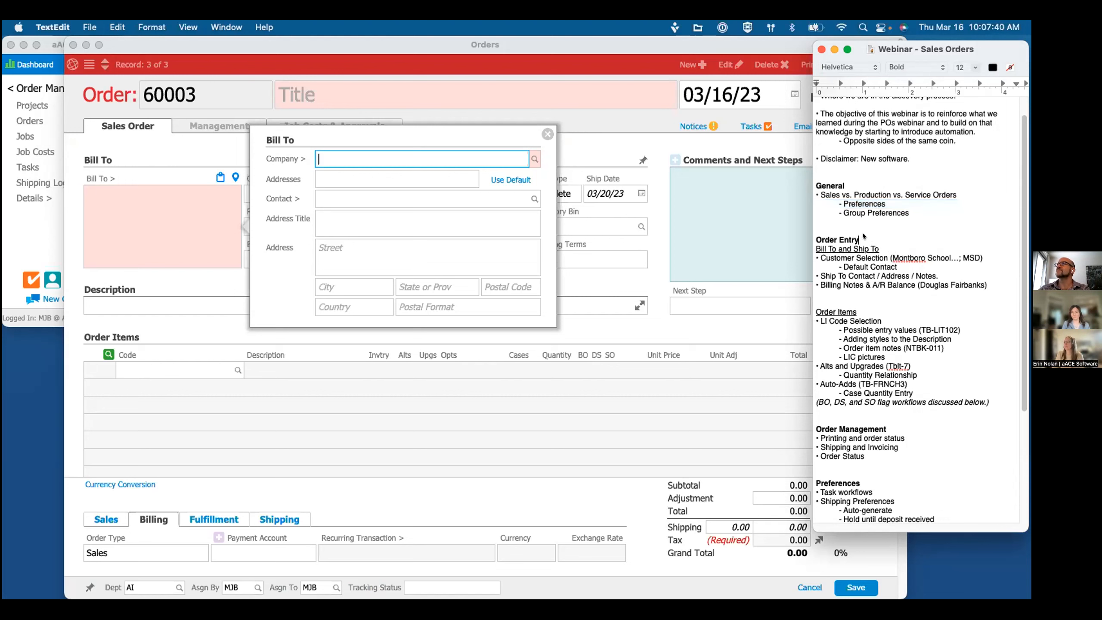
pyautogui.doubleClick(971, 258)
pyautogui.press('super+c')
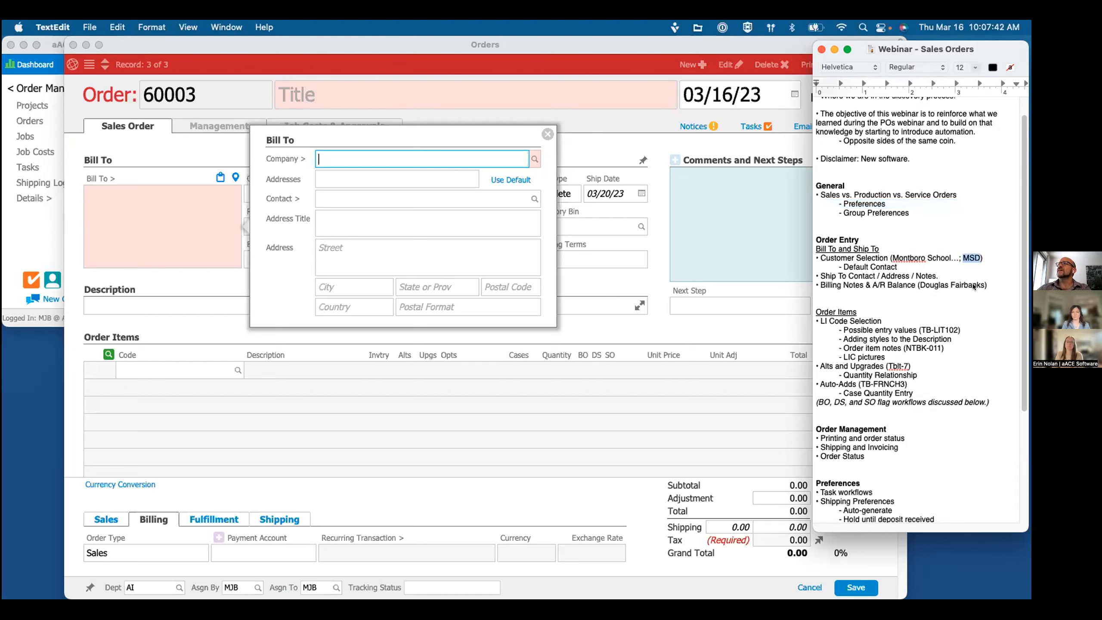
pyautogui.click(342, 152)
pyautogui.press('super+v')
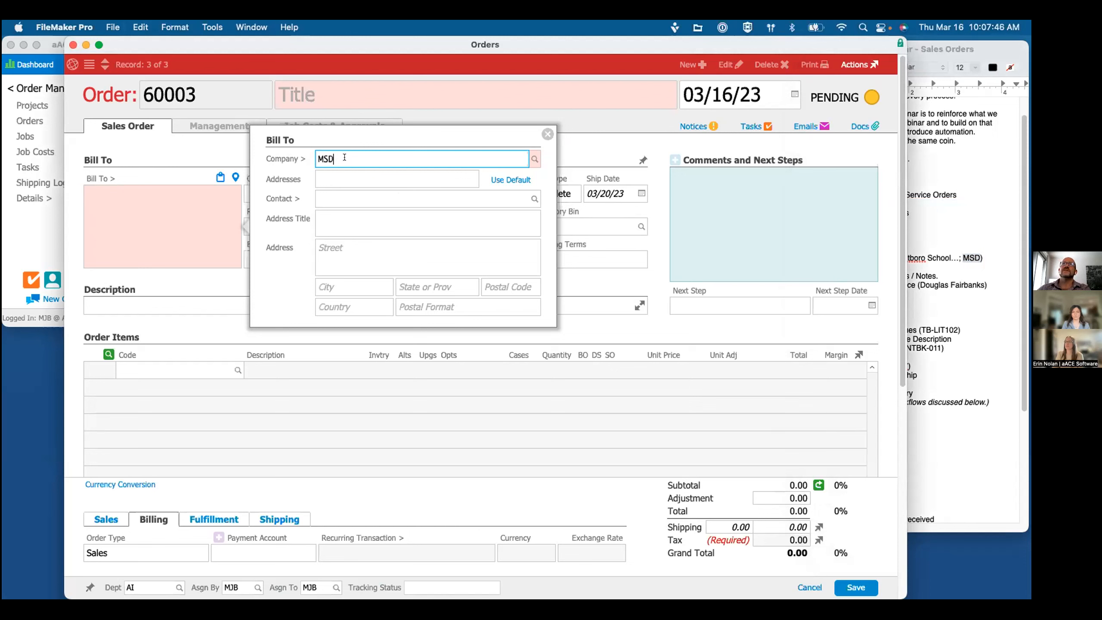
pyautogui.press('Tab')
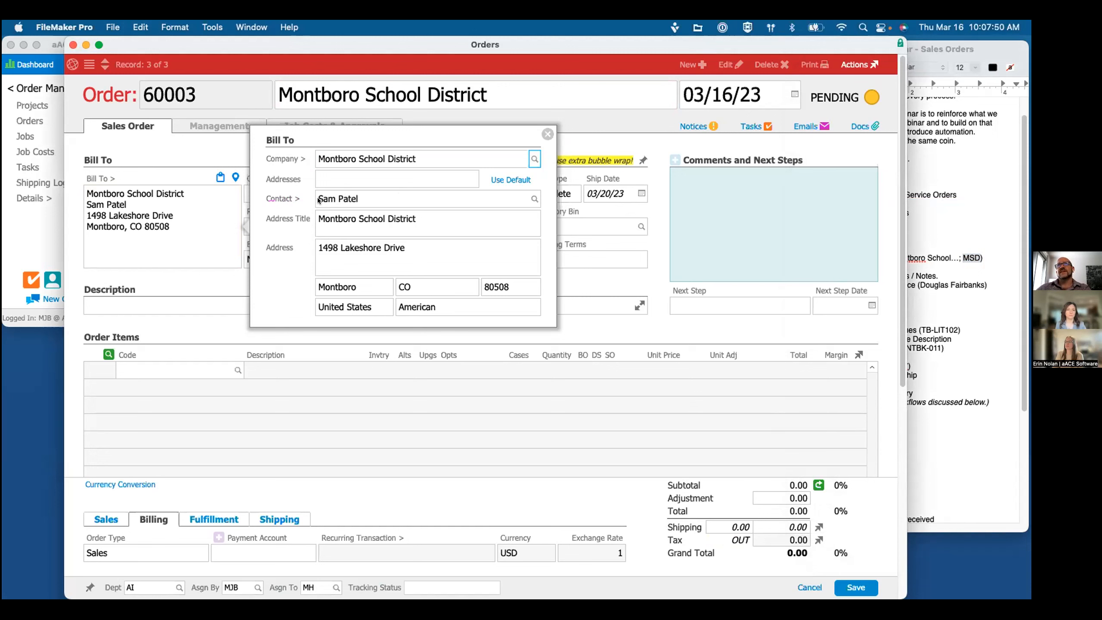
pyautogui.click(548, 134)
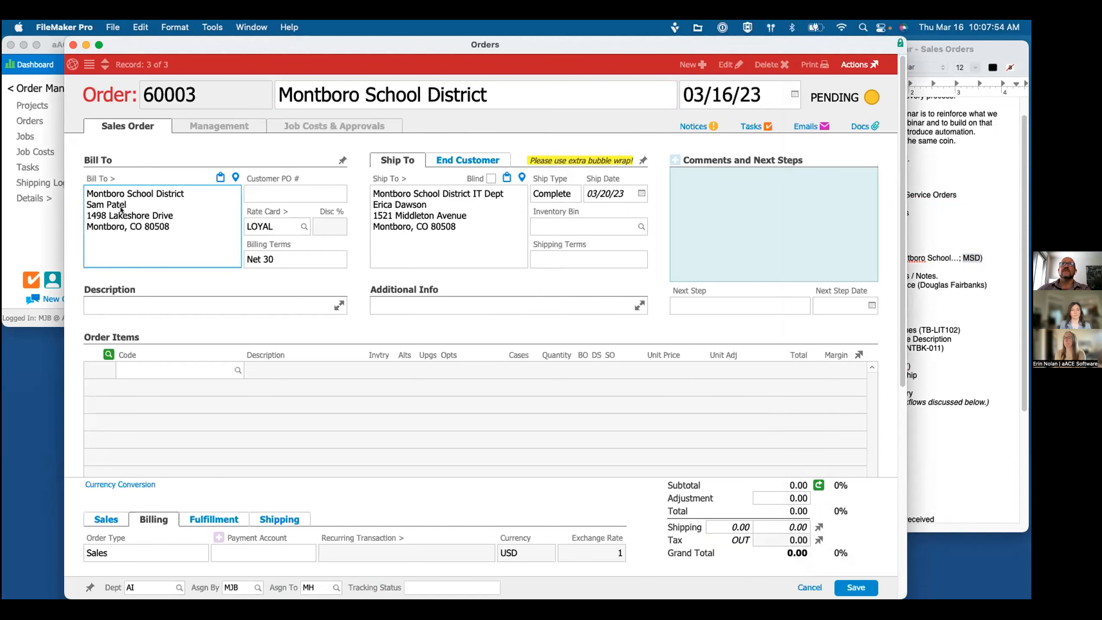
# Step: Open the bill-to company's record, compare it with the order, and examine the company's locations and default contacts
pyautogui.press('super+Tab')
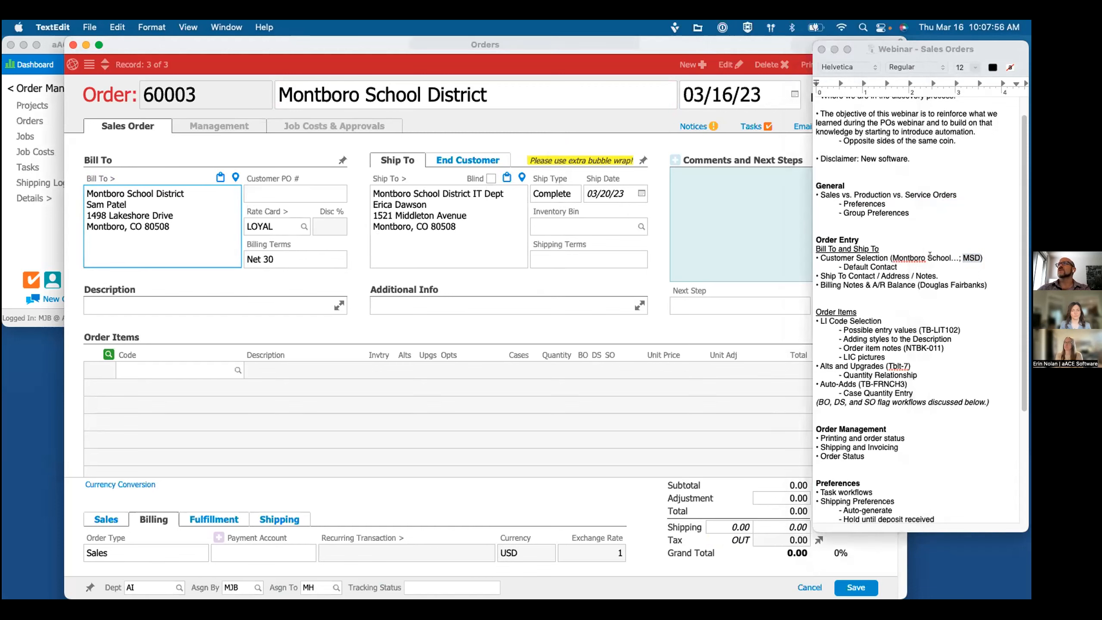
pyautogui.click(92, 178)
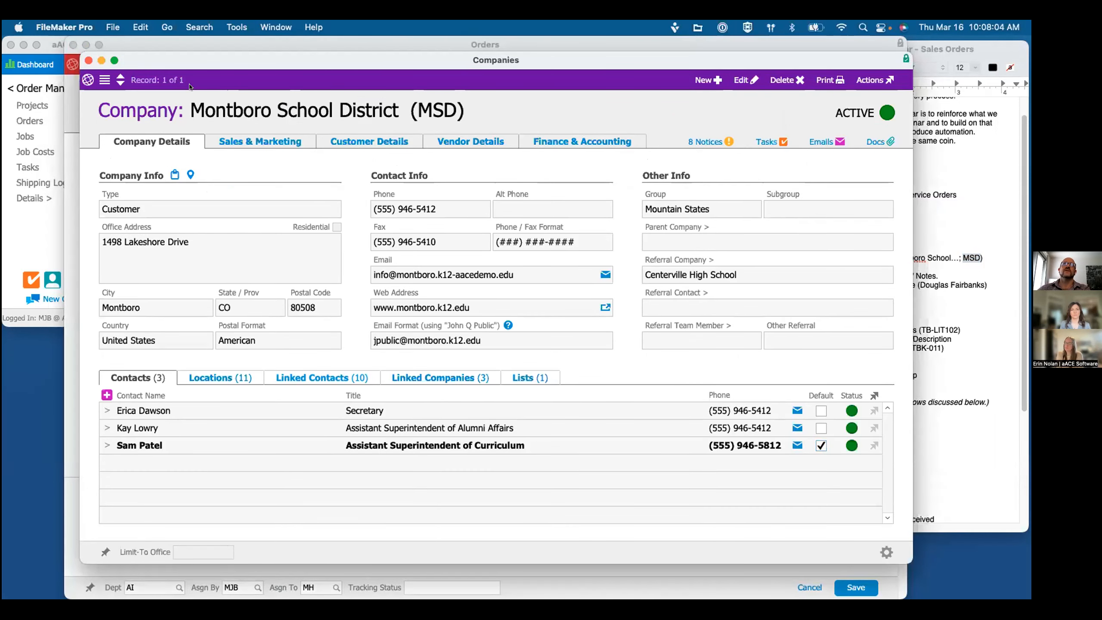
pyautogui.click(934, 266)
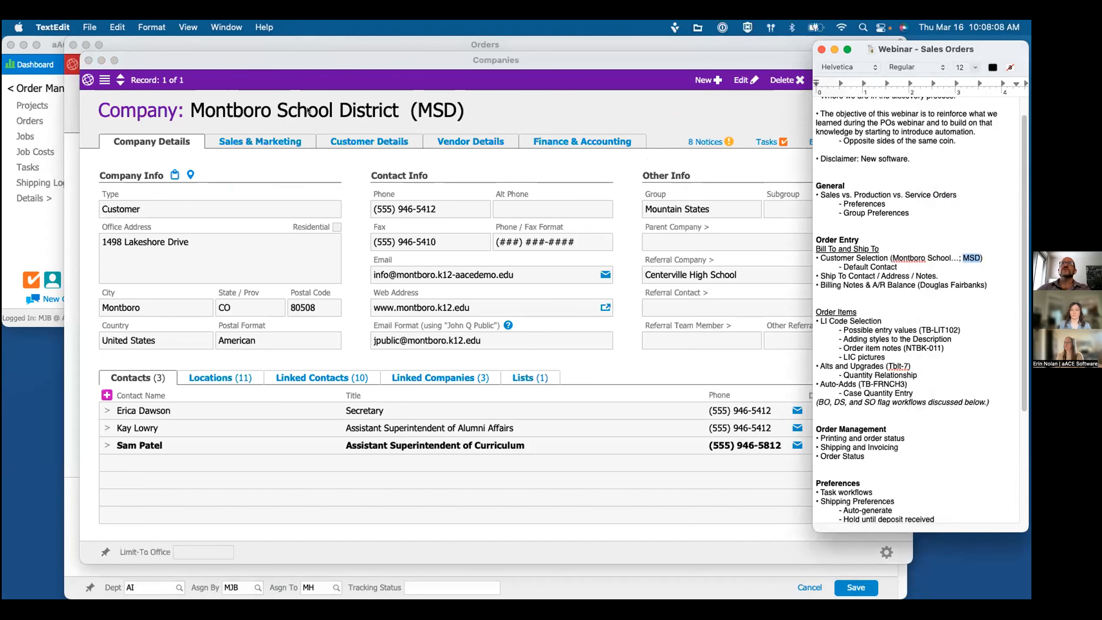
pyautogui.click(241, 44)
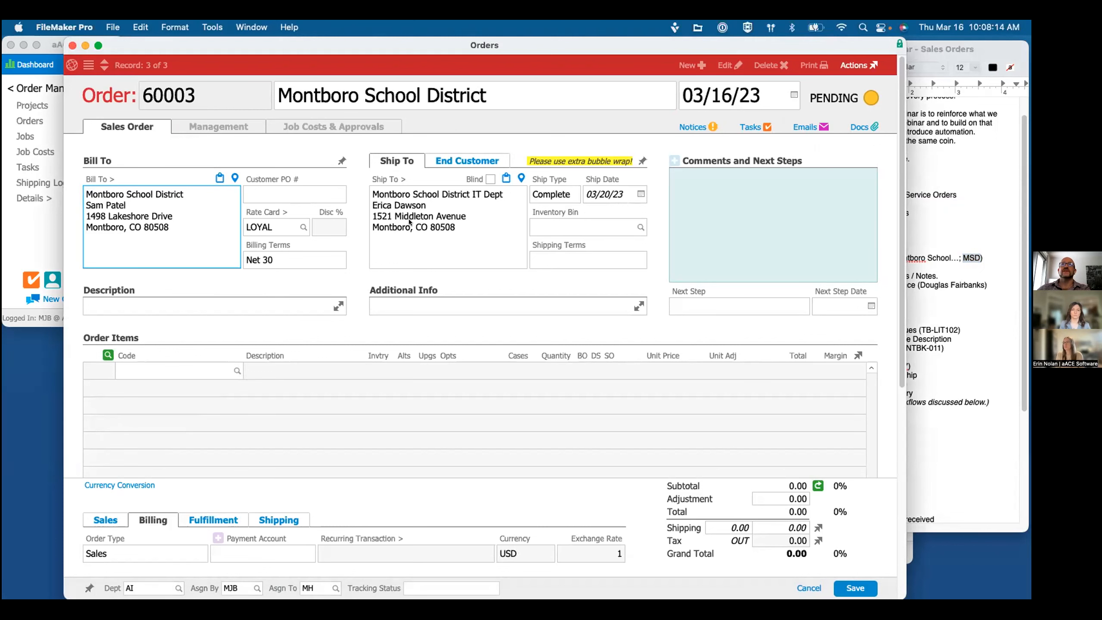
pyautogui.moveTo(281, 43); pyautogui.dragTo(256, 89)
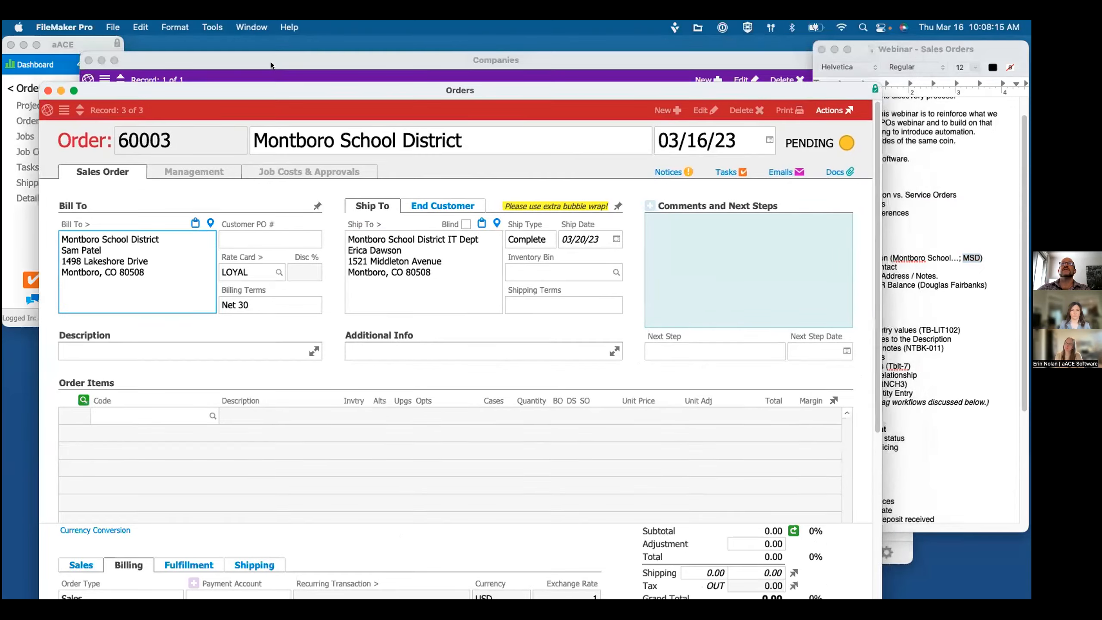
pyautogui.click(271, 65)
pyautogui.click(226, 377)
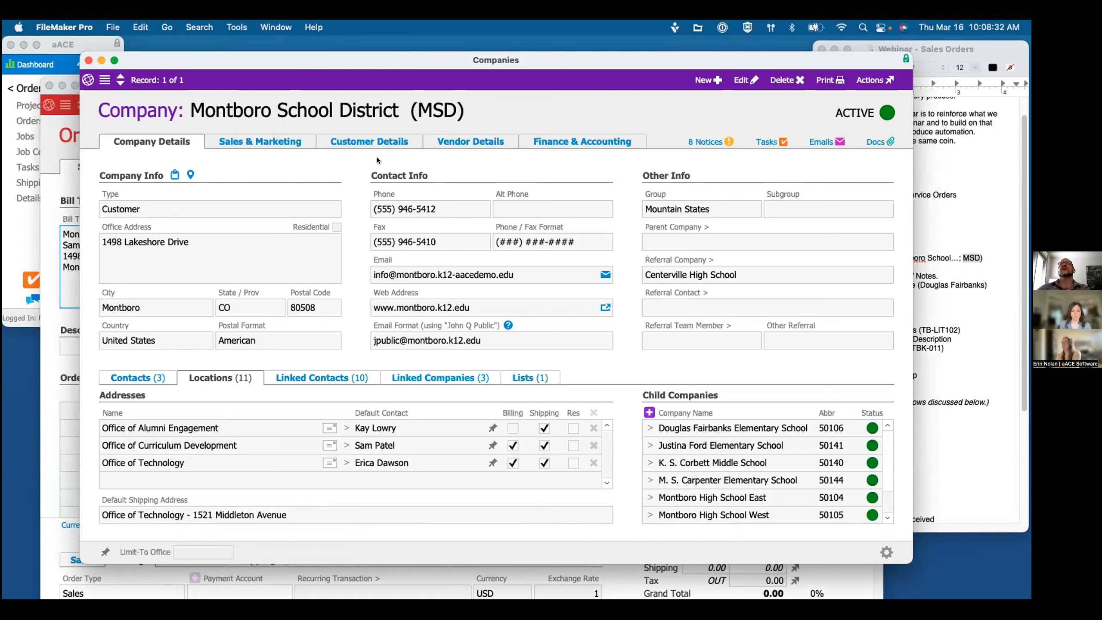
# Step: Examine the company's customer details, compare its shipping notes with the order's ship-to note, and close the company record
pyautogui.click(355, 140)
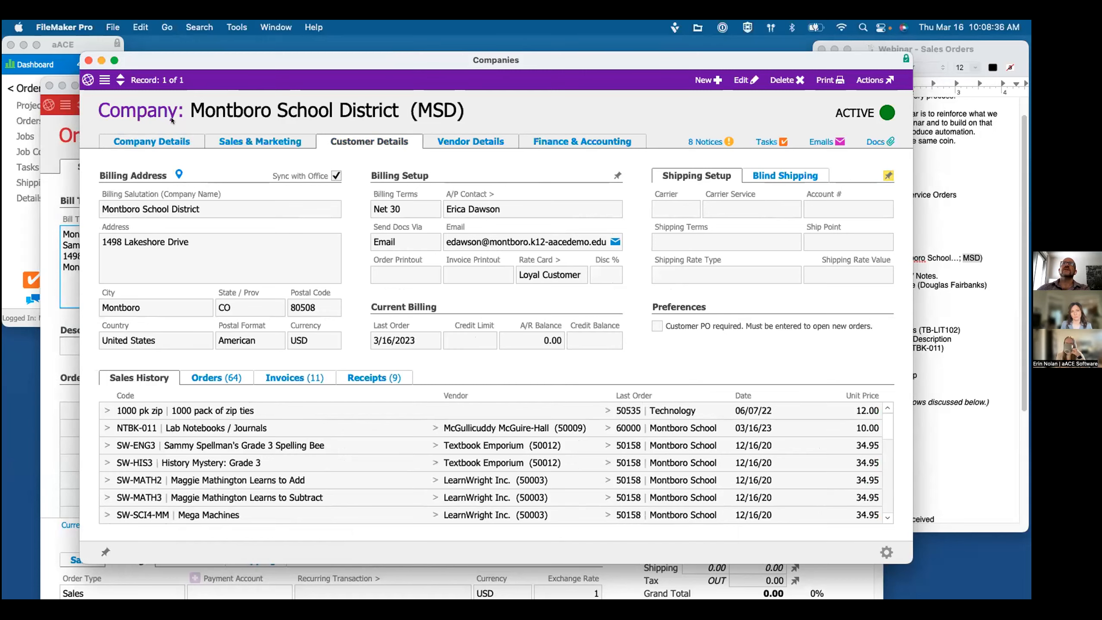
pyautogui.click(67, 143)
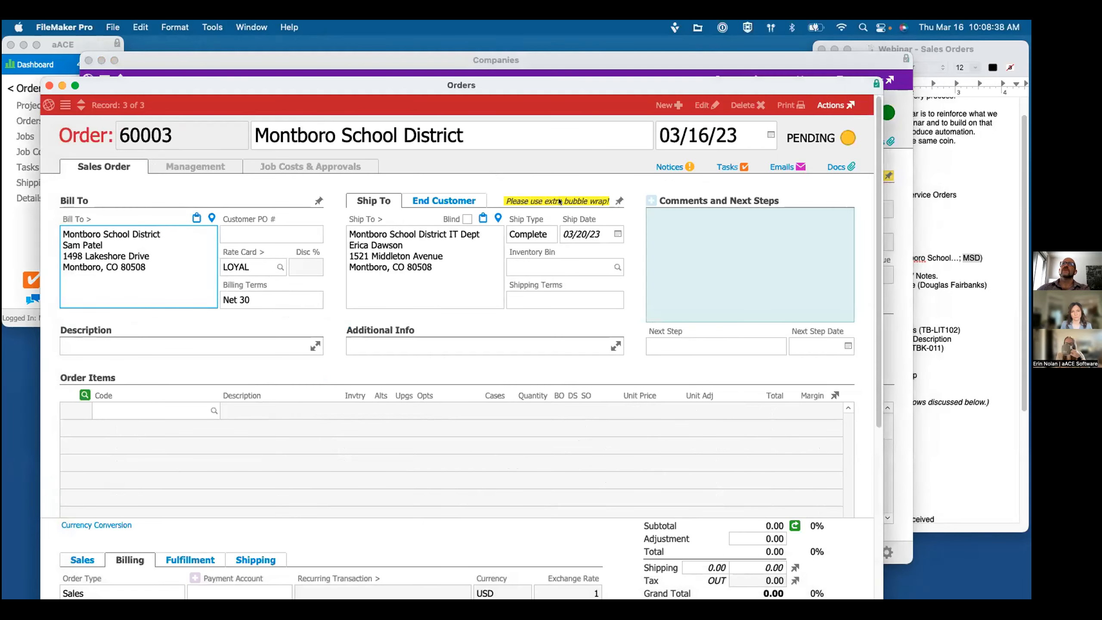
pyautogui.click(892, 190)
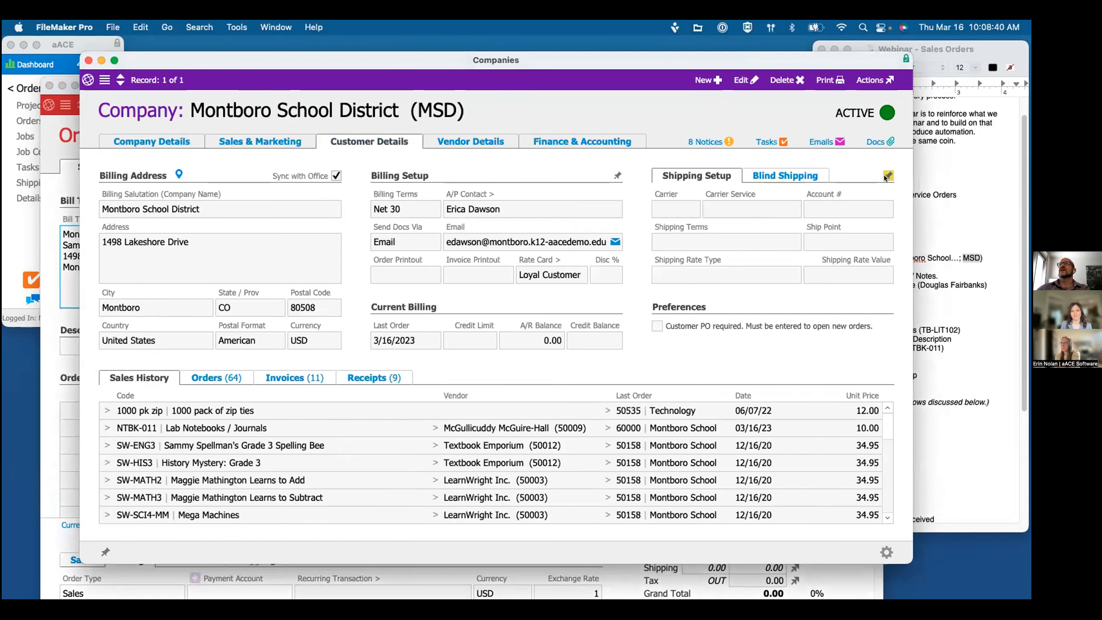
pyautogui.click(886, 174)
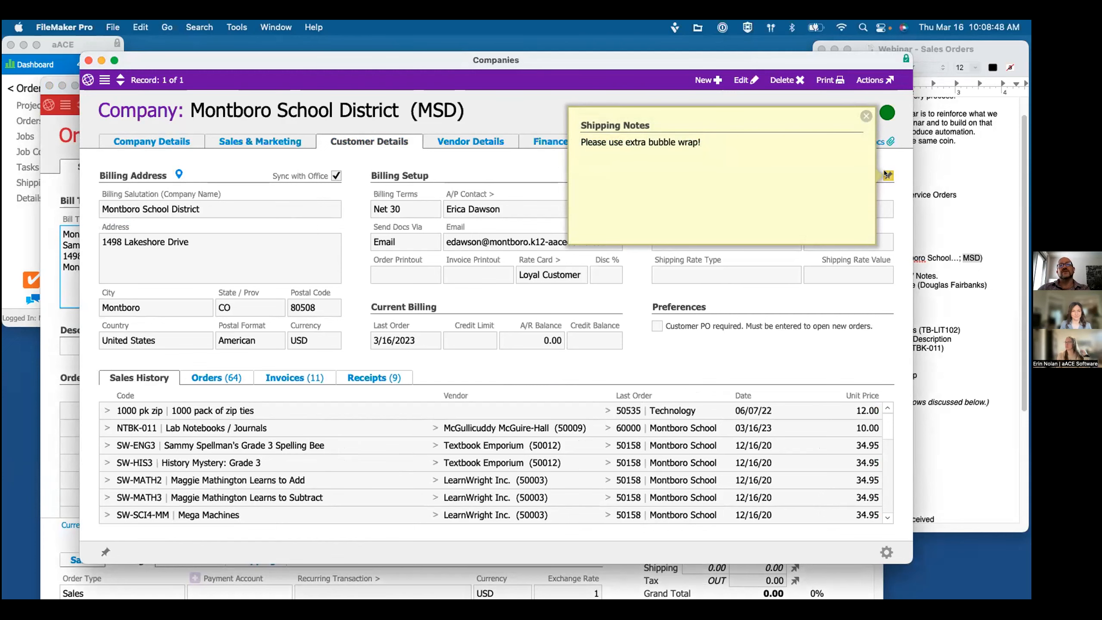
pyautogui.click(88, 60)
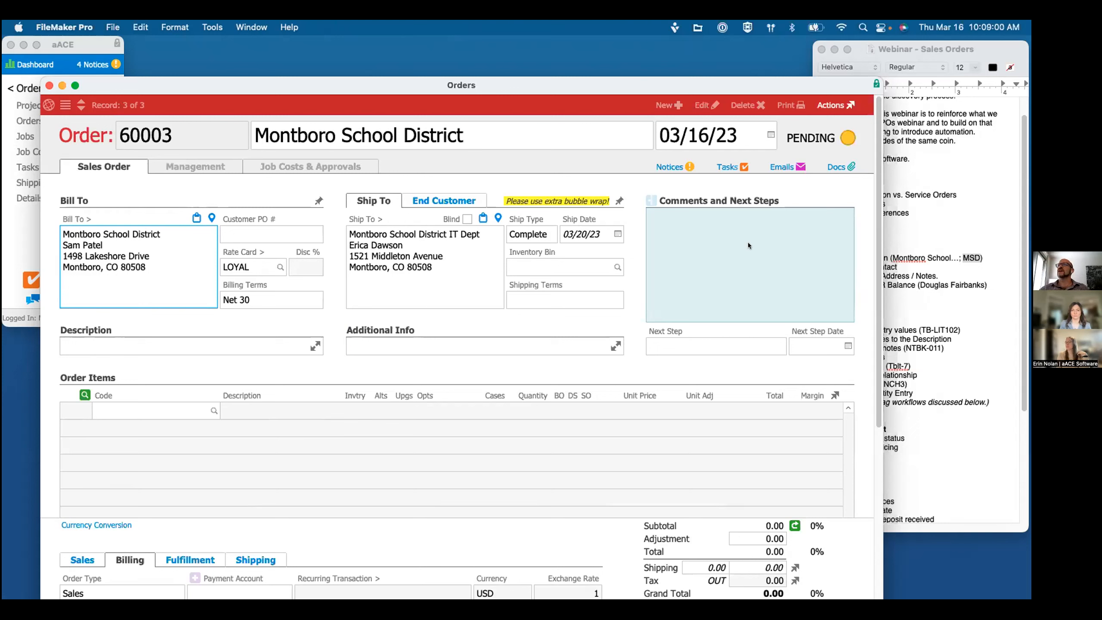
# Step: Change the order's bill-to company to Douglas Fairbanks Elementary School and acknowledge the billing notes
pyautogui.click(934, 281)
pyautogui.click(878, 292)
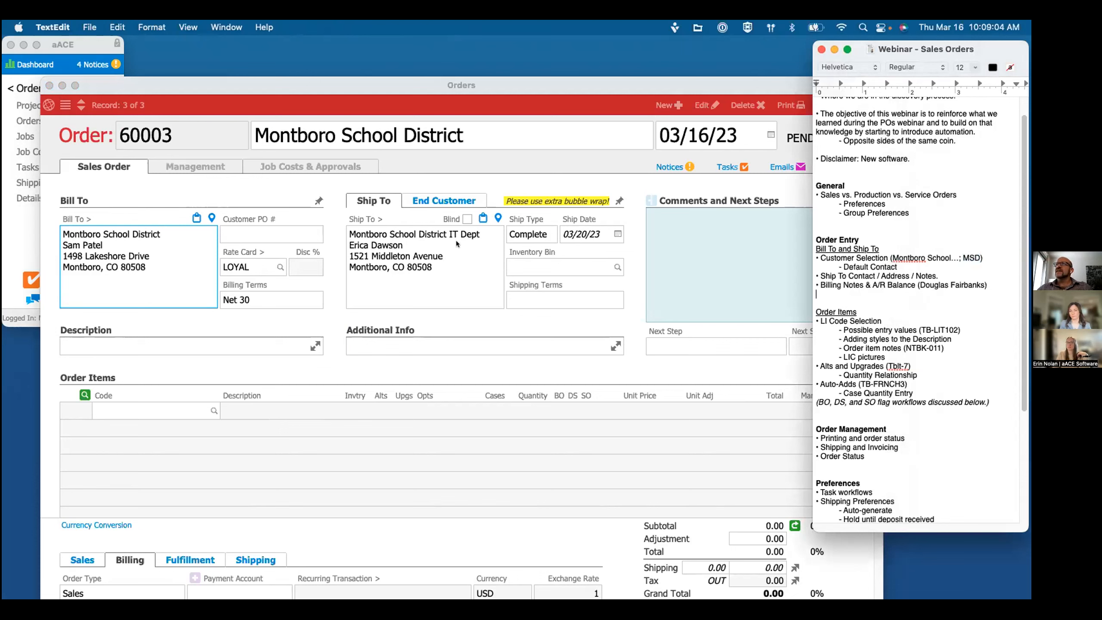
pyautogui.click(223, 238)
pyautogui.click(111, 242)
pyautogui.click(322, 198)
pyautogui.write('douglas Fairbanks Elementary School')
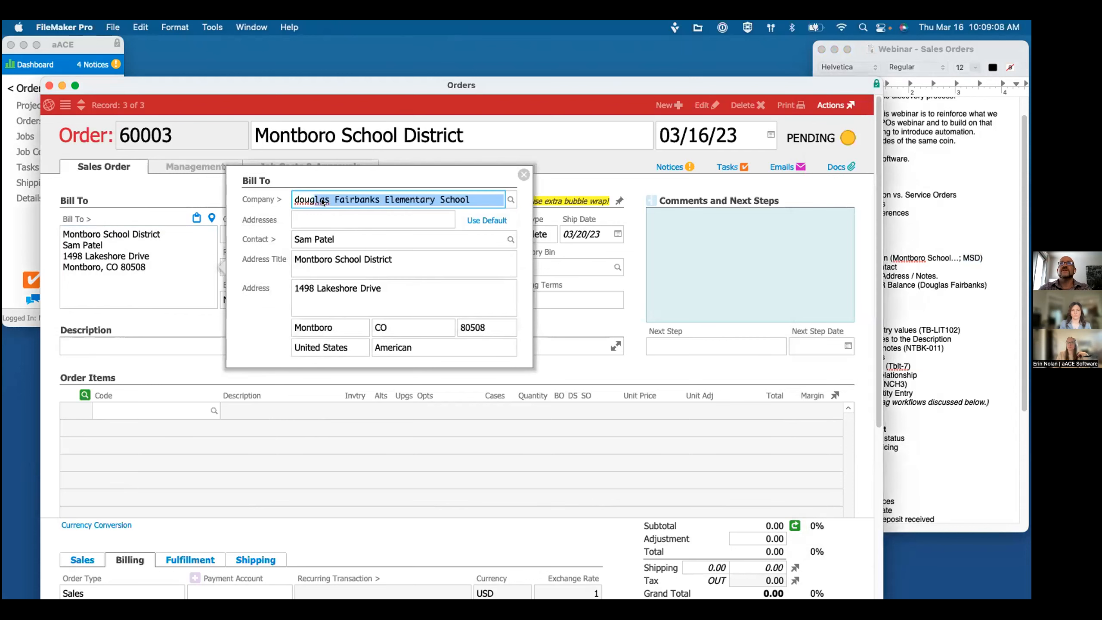
pyautogui.press('Return')
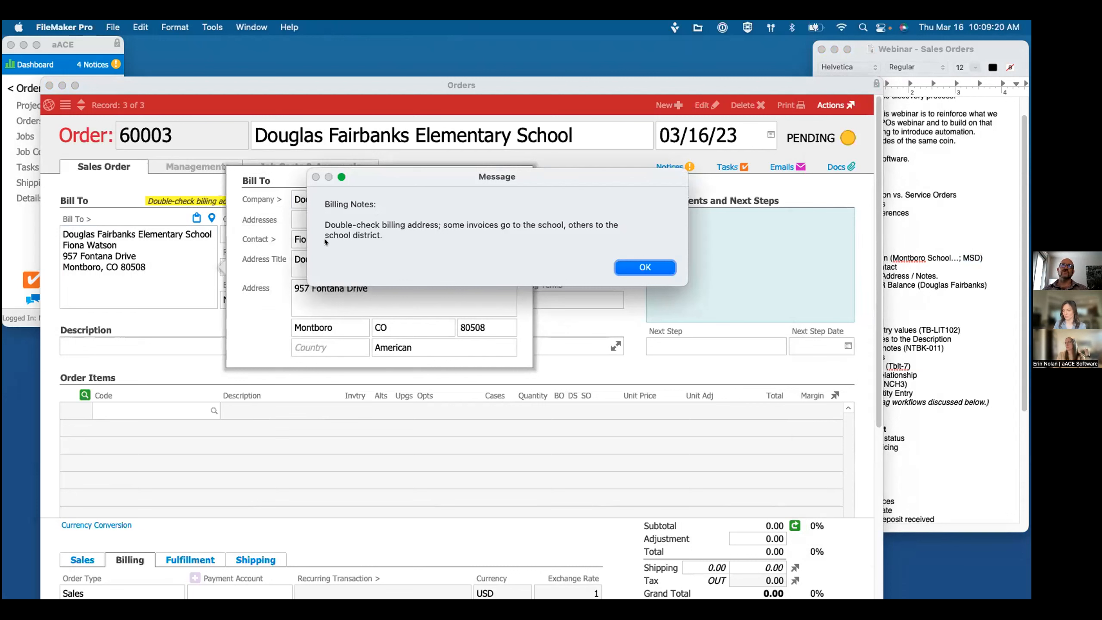
pyautogui.click(654, 265)
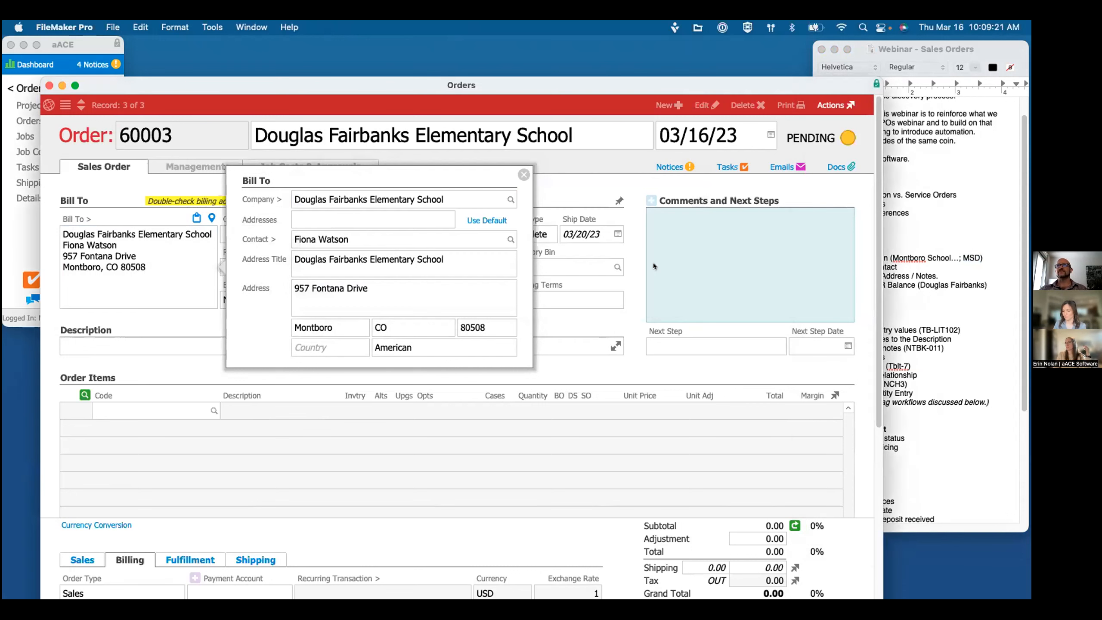
pyautogui.click(523, 174)
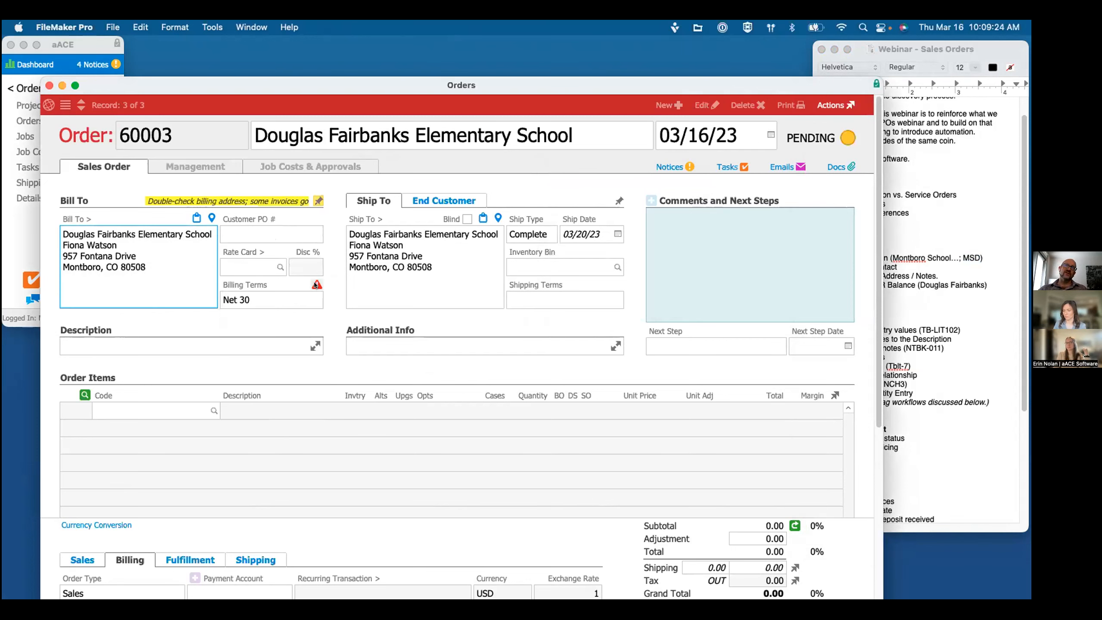
pyautogui.moveTo(315, 285)
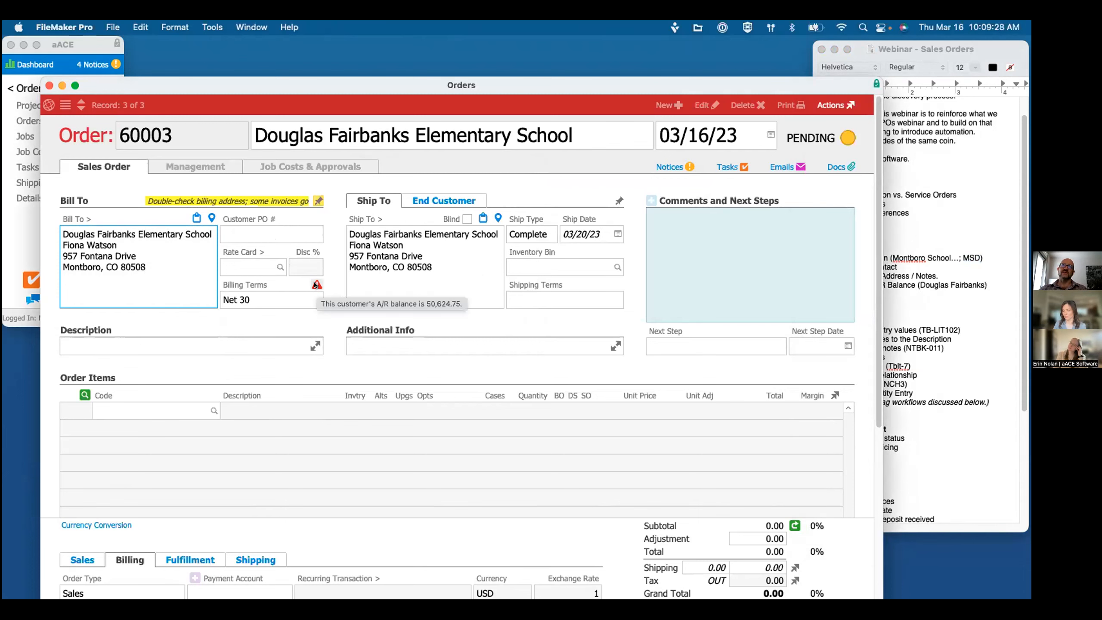
# Step: Review the open invoices behind the customer's A/R balance and read the full bill-to customer notes, closing both
pyautogui.click(316, 285)
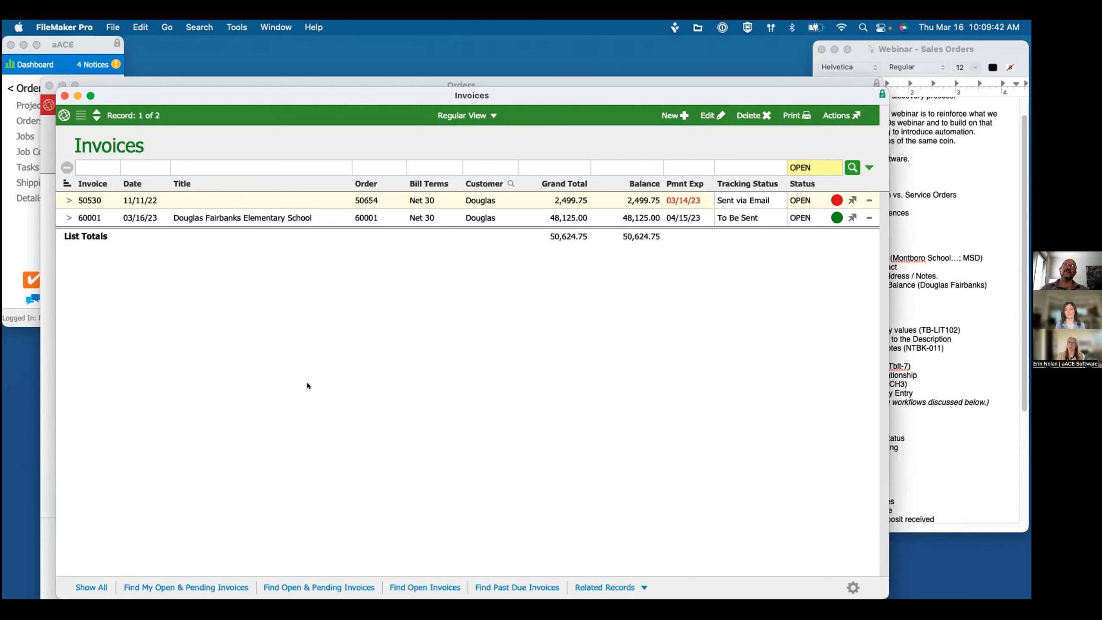
pyautogui.click(64, 95)
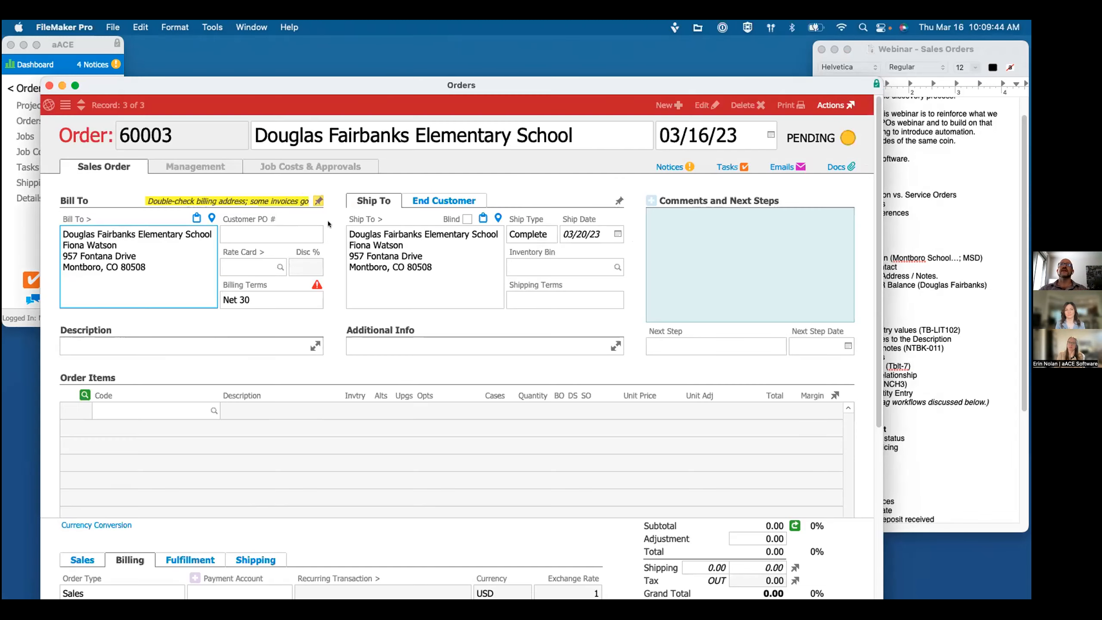
pyautogui.click(316, 201)
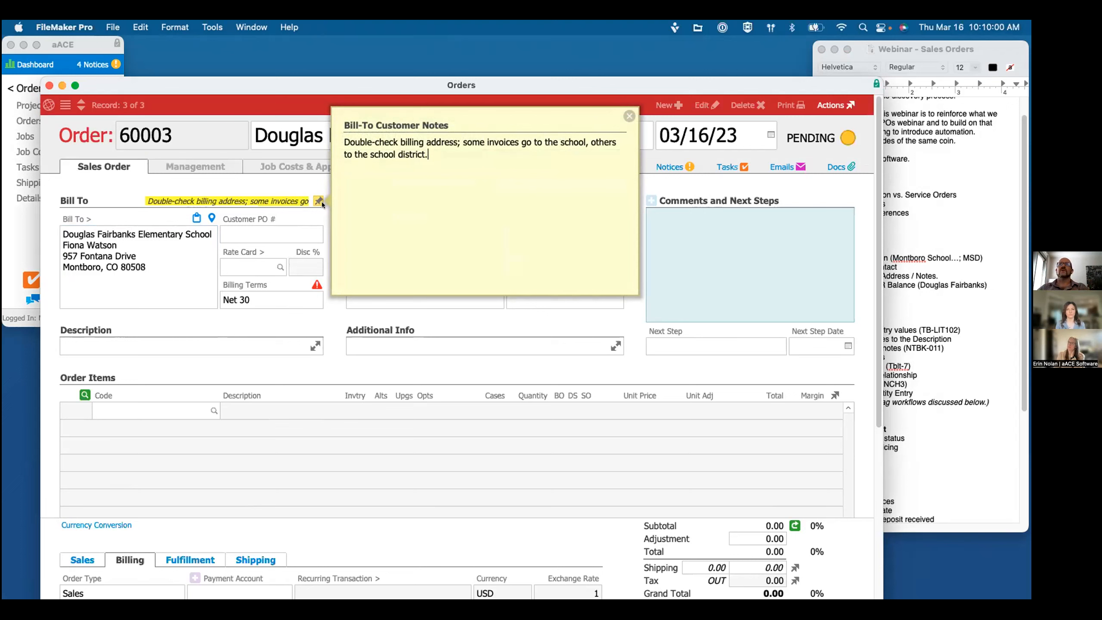
pyautogui.click(628, 115)
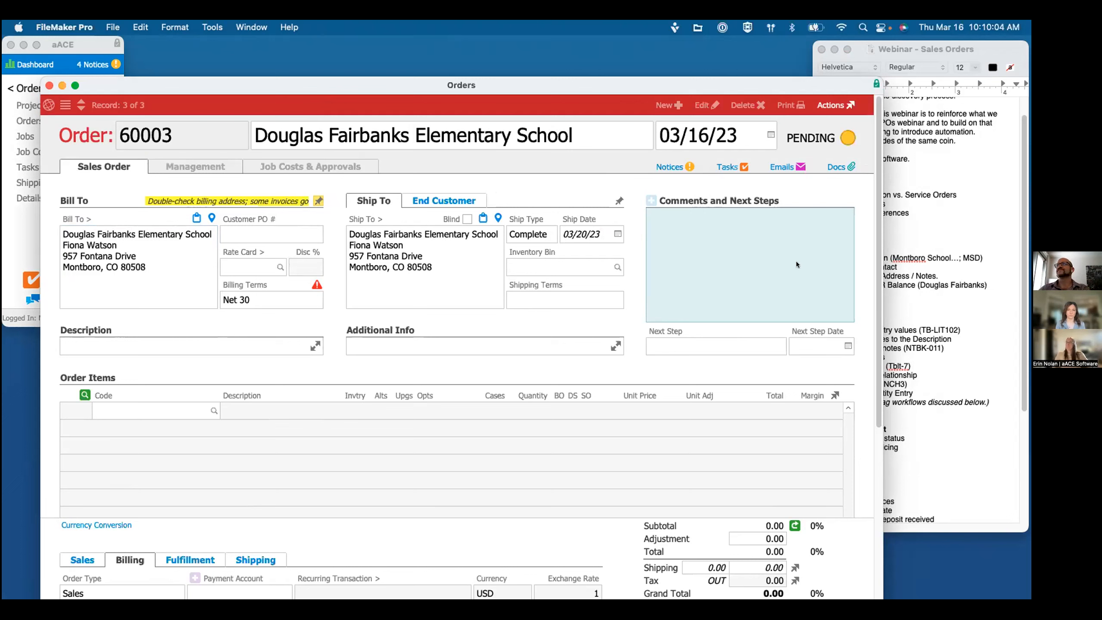
# Step: Copy the item code TB-LIT102 from the webinar outline in TextEdit and enter it as the order's first item
pyautogui.click(971, 253)
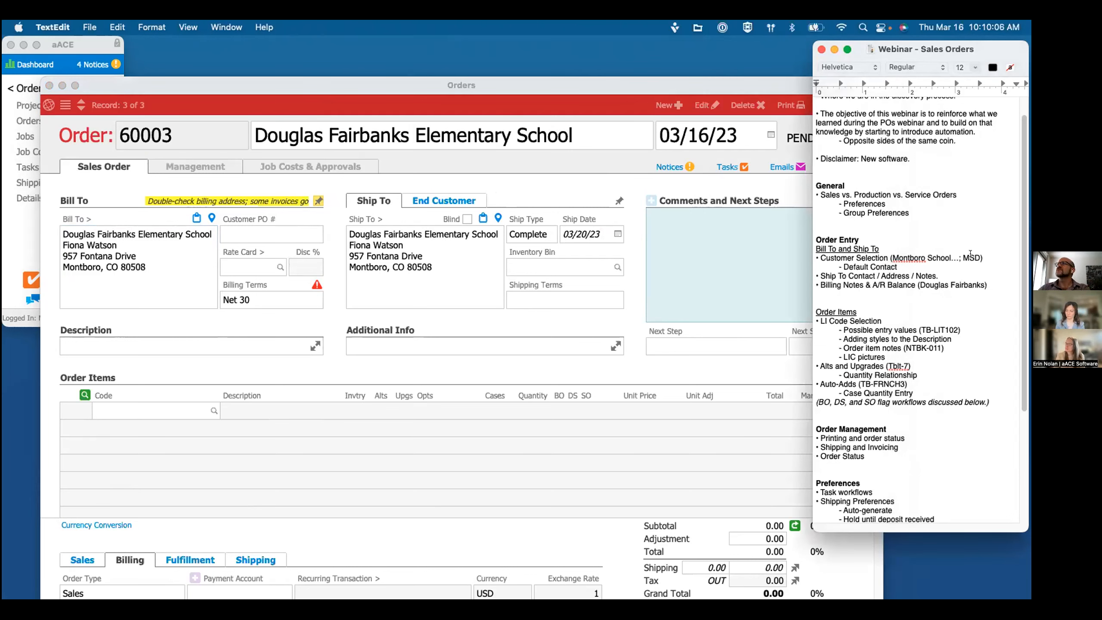
pyautogui.click(882, 296)
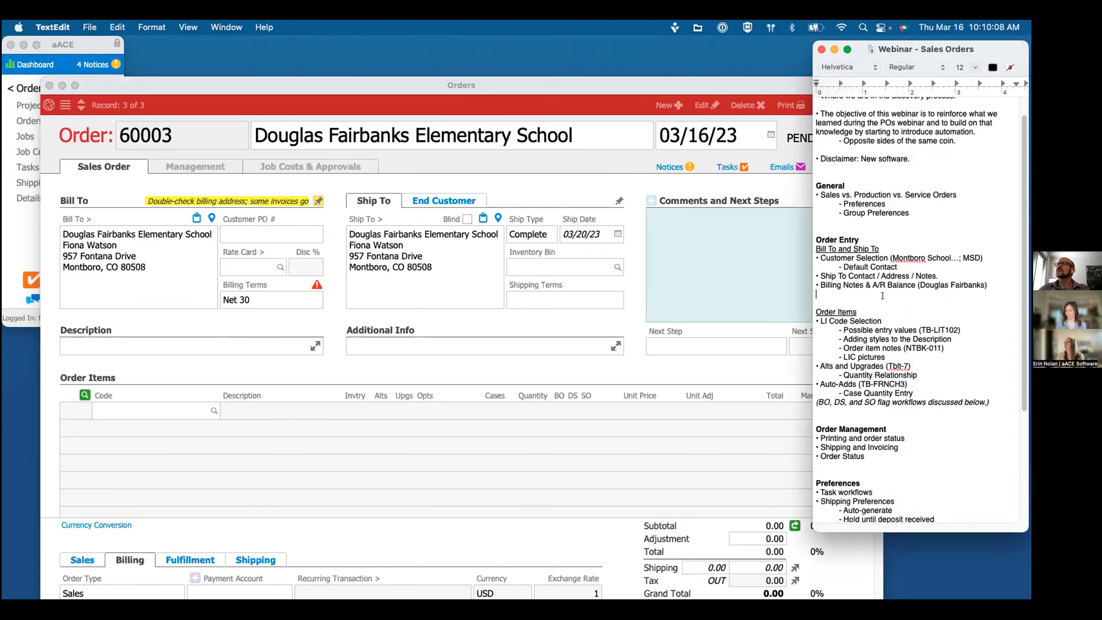
pyautogui.scroll(-5, 883, 296)
pyautogui.moveTo(931, 235); pyautogui.dragTo(924, 234)
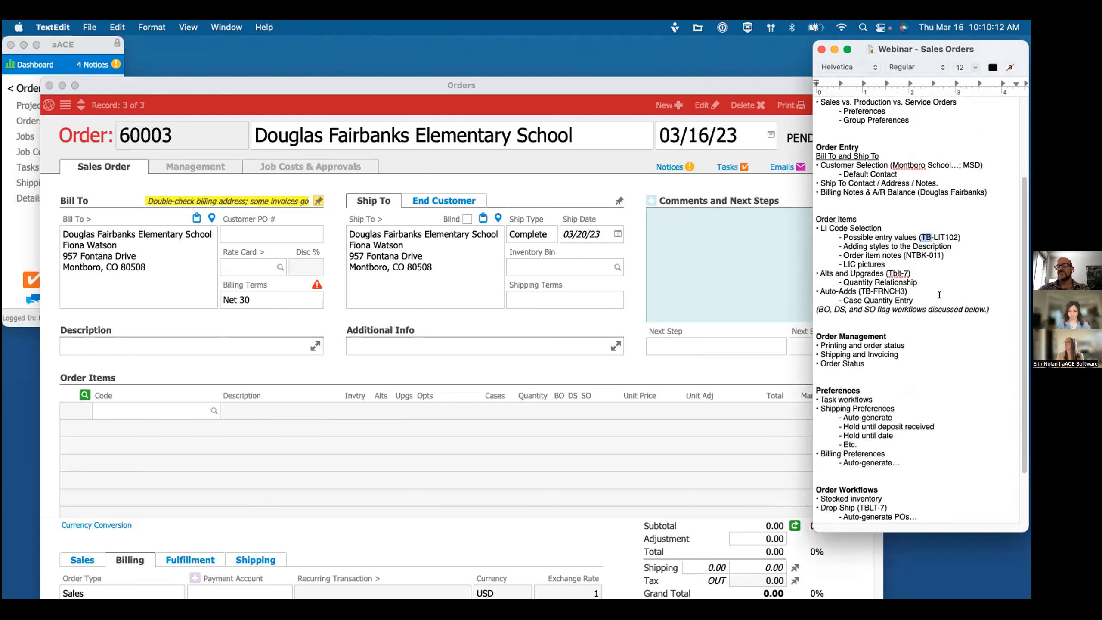
pyautogui.moveTo(931, 237); pyautogui.dragTo(959, 237)
pyautogui.press('super+c')
pyautogui.click(140, 459)
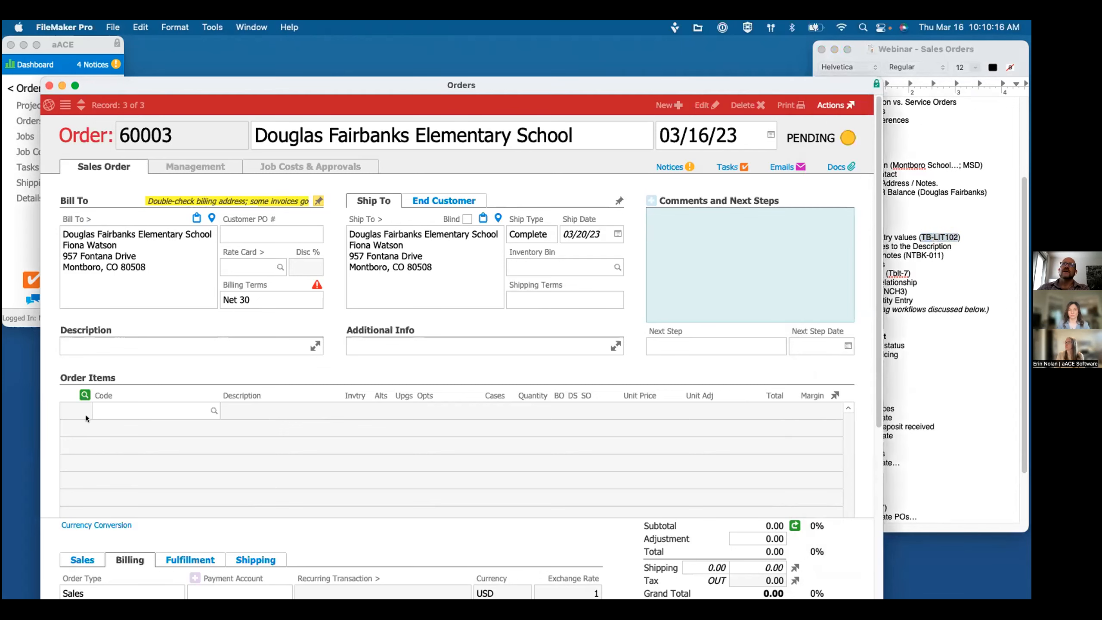
pyautogui.click(128, 409)
pyautogui.press('super+v')
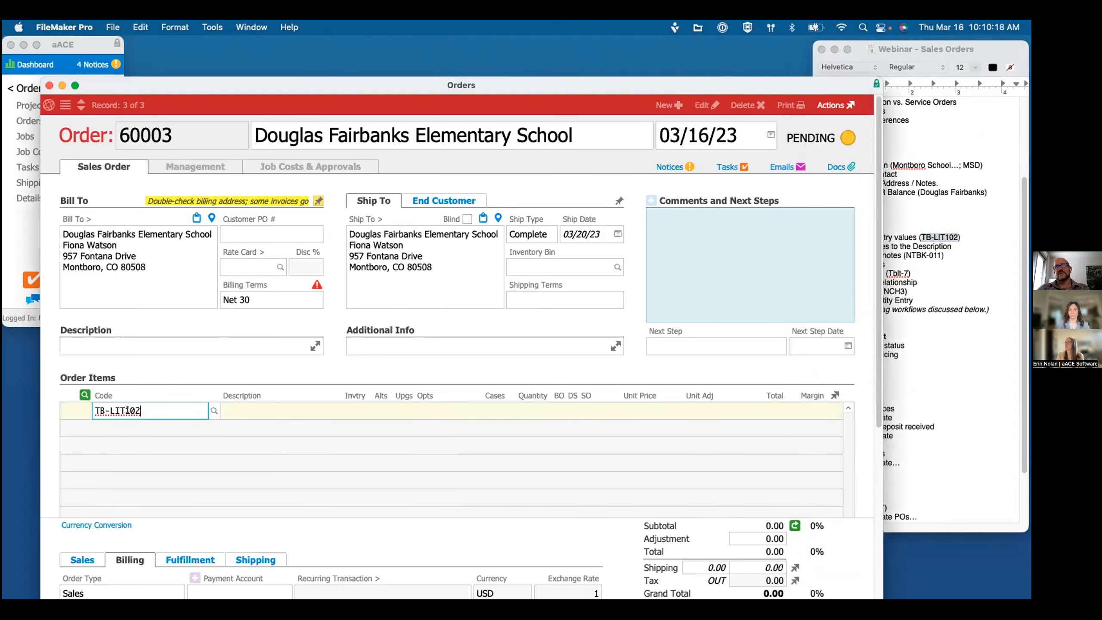
pyautogui.press('Return')
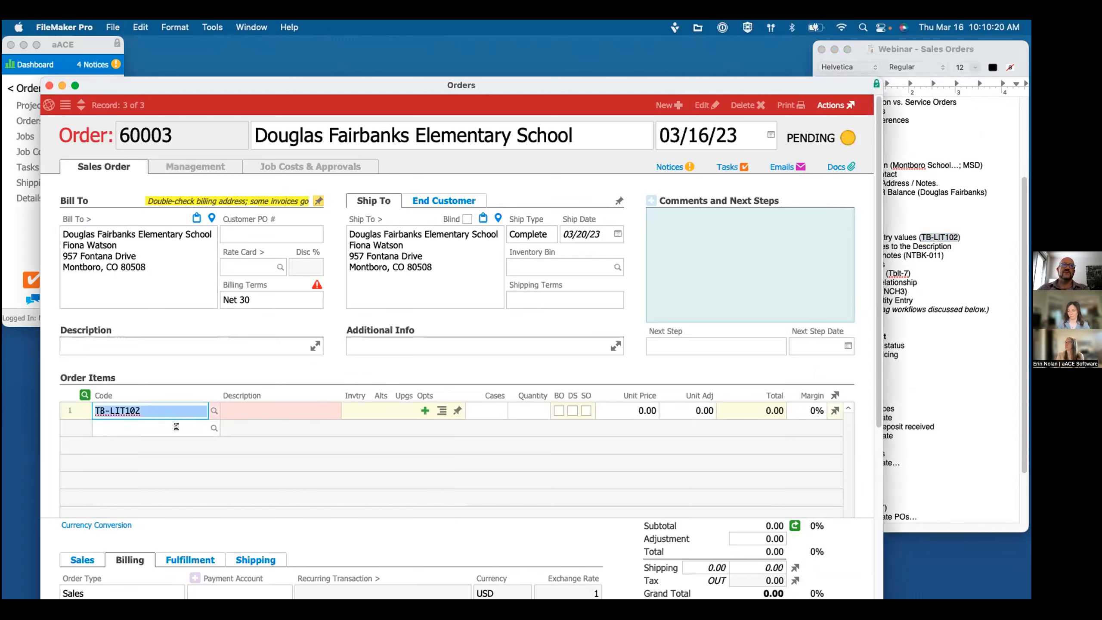
pyautogui.press('Tab')
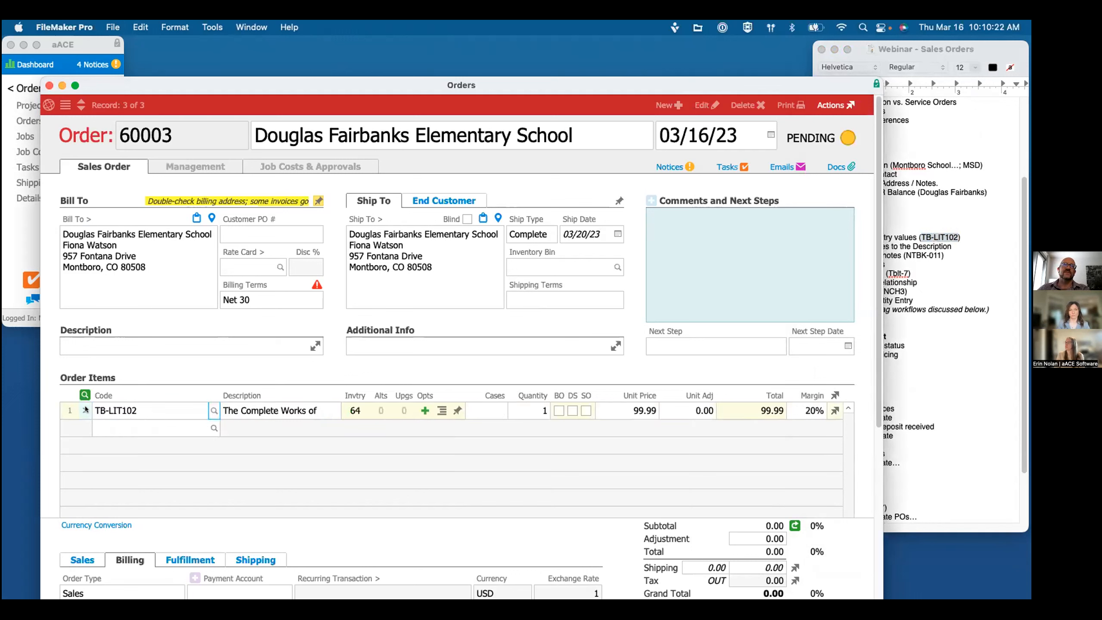
# Step: Open the TB-LIT102 item code record, examine its code, custom price rate card and vendor product codes, and close it
pyautogui.press('space')
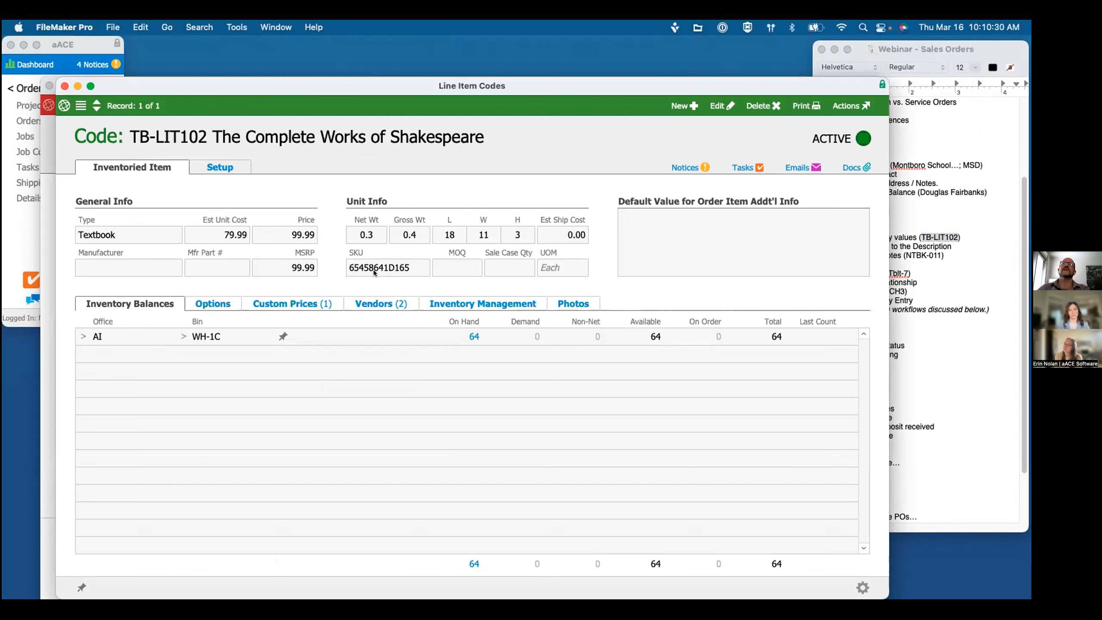
pyautogui.click(173, 139)
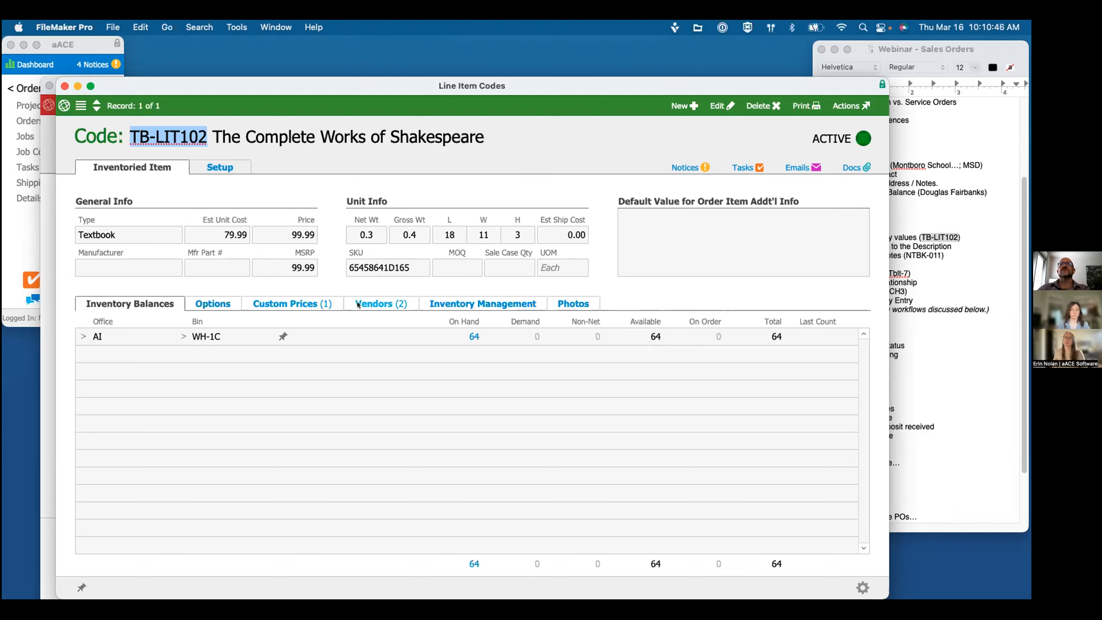
pyautogui.click(294, 303)
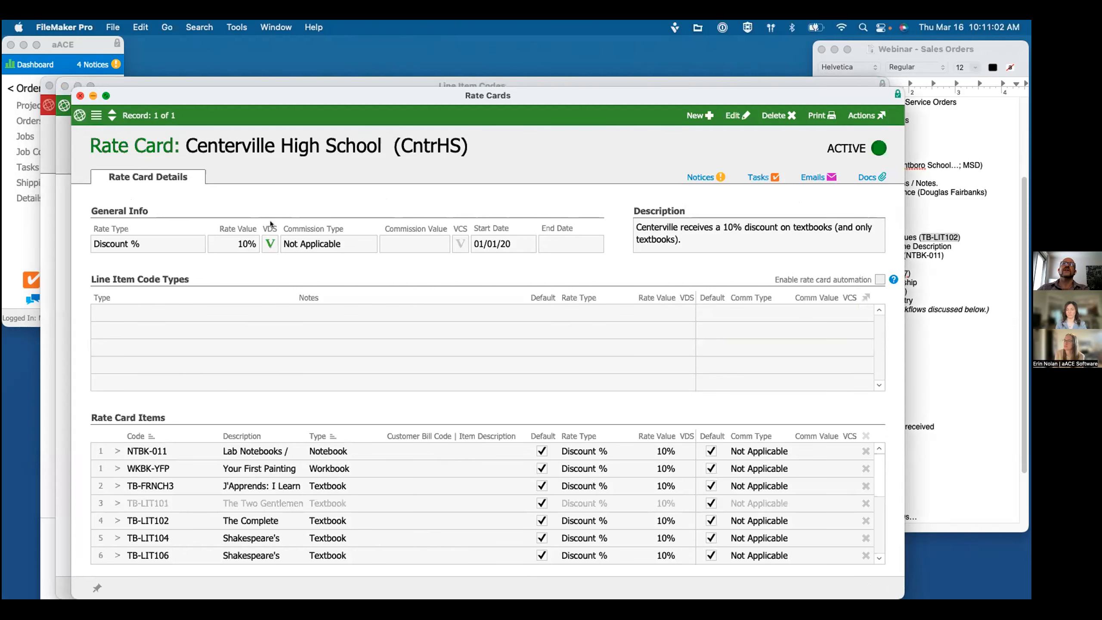
pyautogui.press('super+w')
pyautogui.click(389, 304)
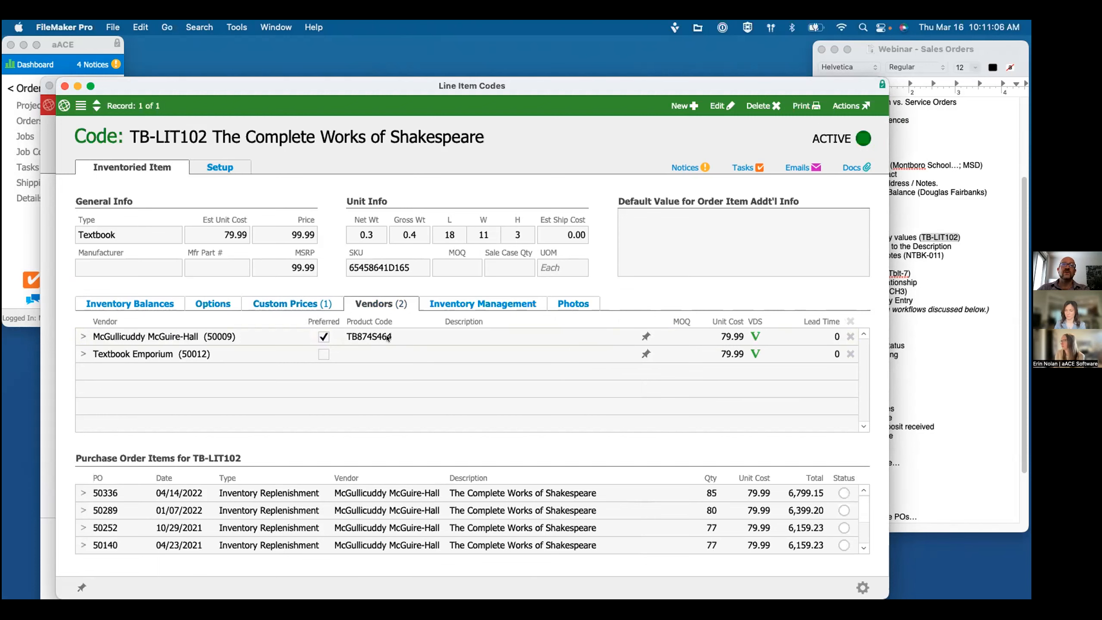
pyautogui.click(65, 86)
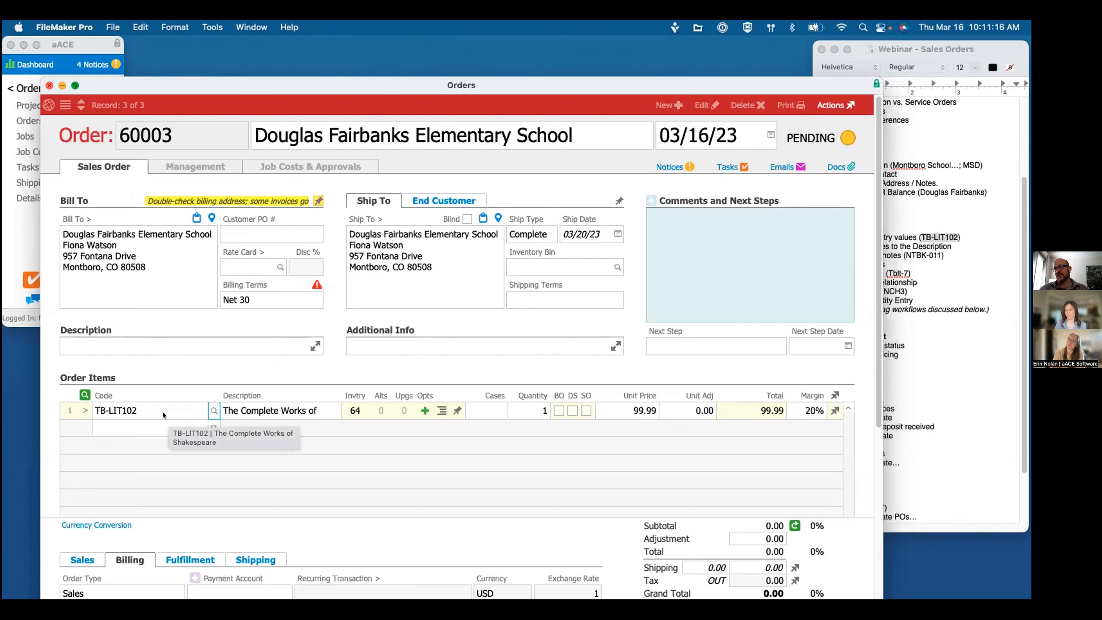
# Step: Search the first order item's code list for "tb" and choose TB-LIT102, The Complete Works of Shakespeare
pyautogui.click(137, 410)
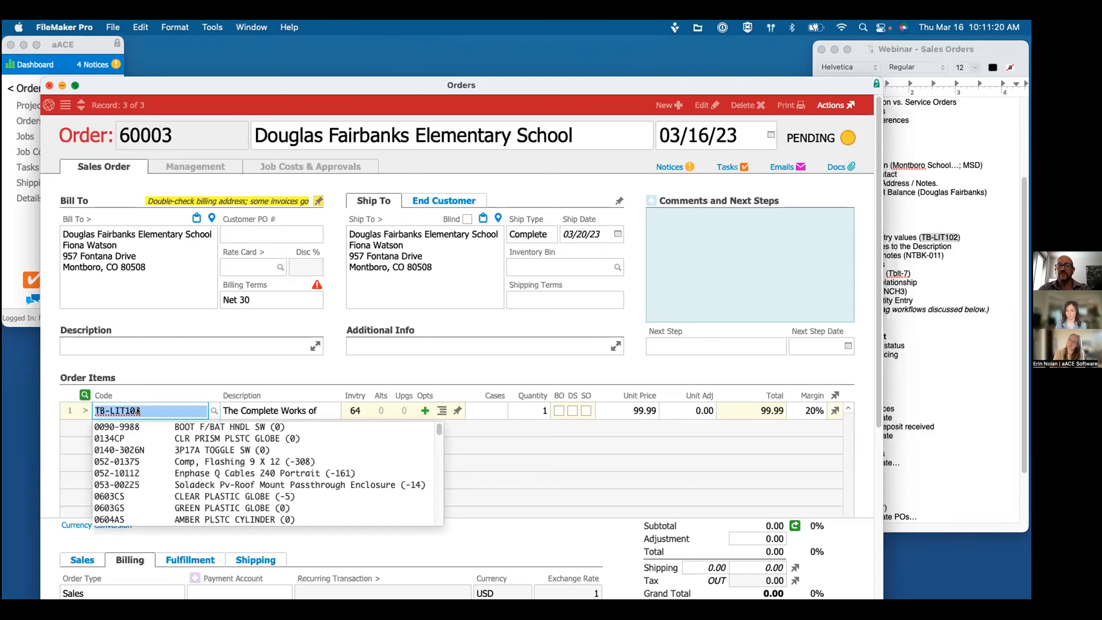
pyautogui.write('tb')
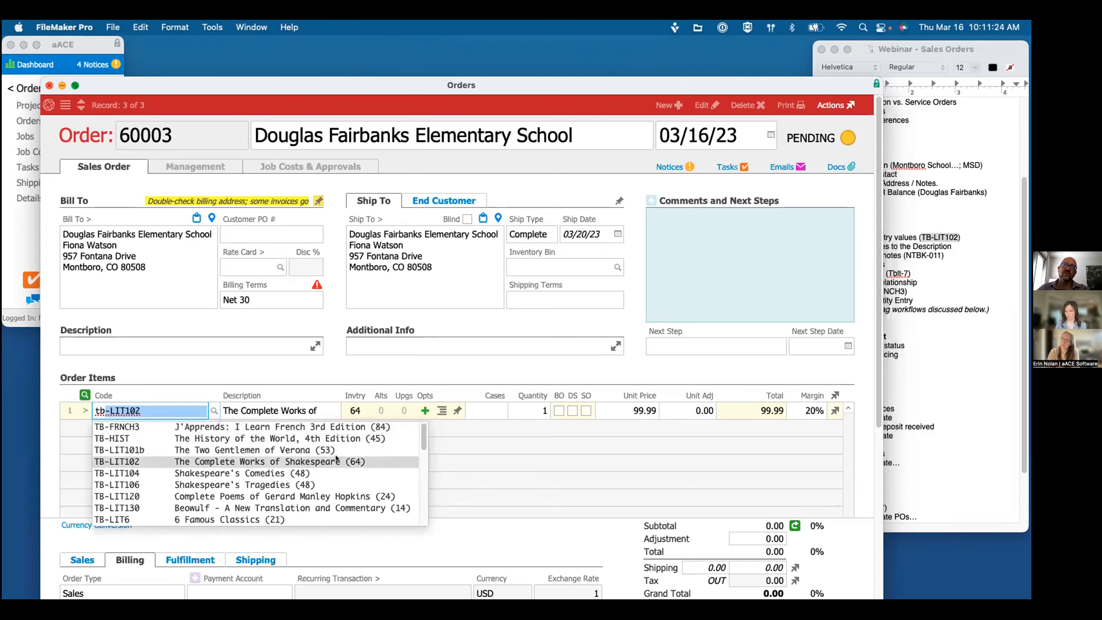
pyautogui.click(305, 459)
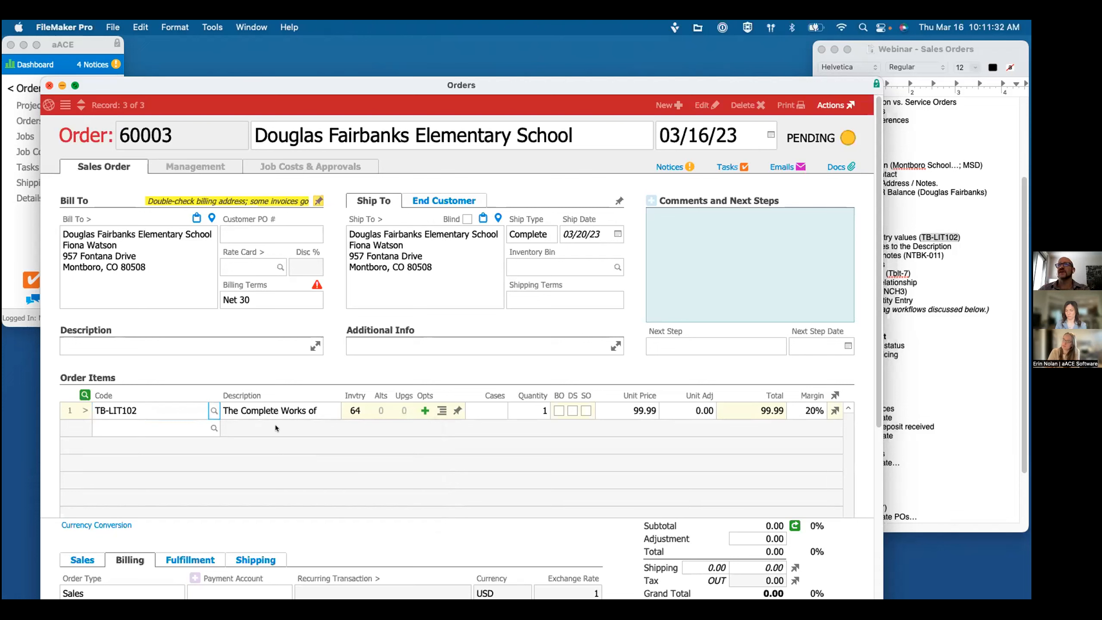
# Step: Make the word "Complete" bold in the first order item's description
pyautogui.click(935, 353)
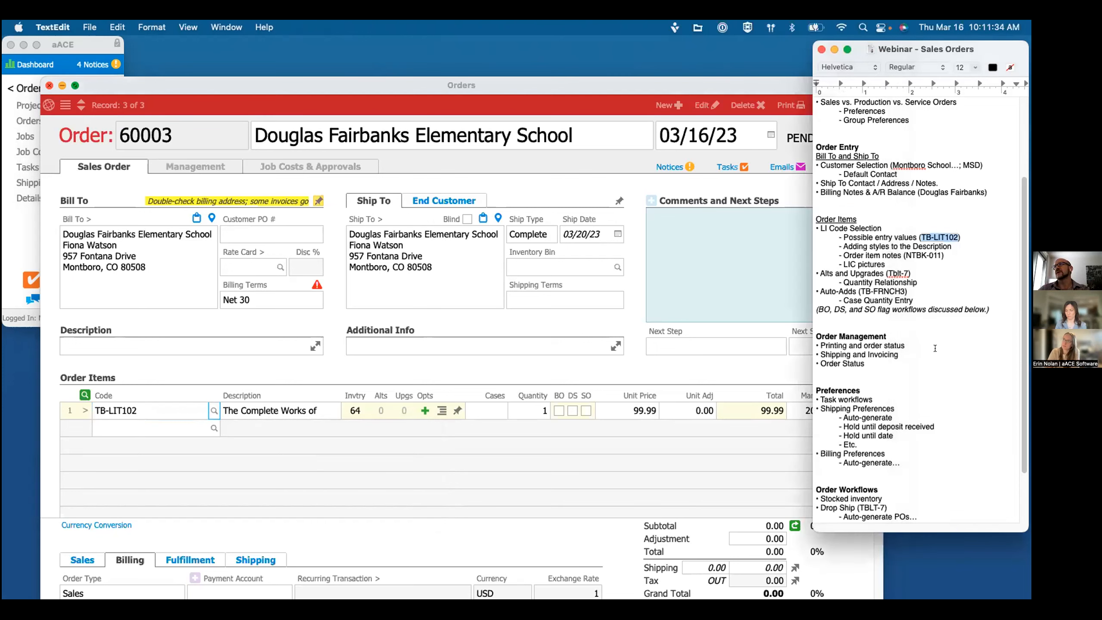
pyautogui.doubleClick(932, 246)
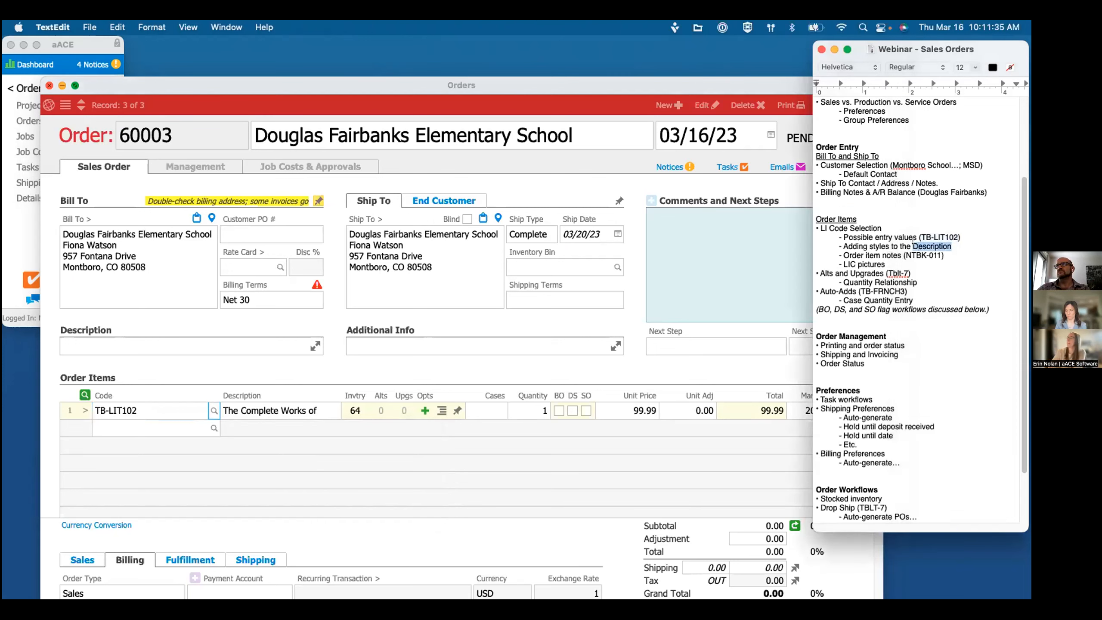
pyautogui.click(462, 452)
pyautogui.click(253, 408)
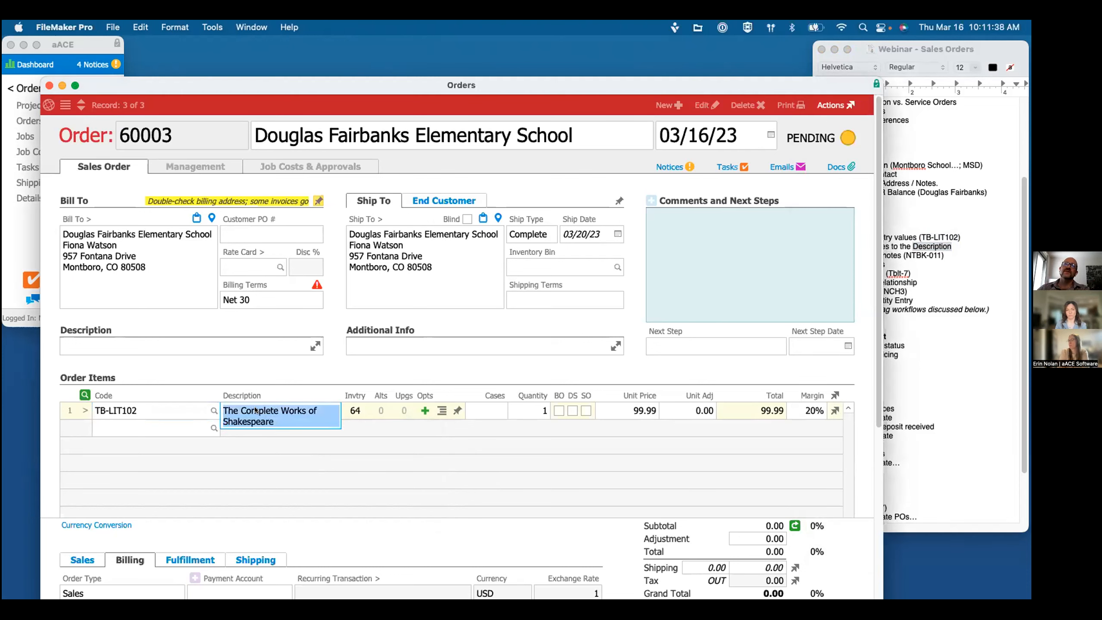
pyautogui.doubleClick(256, 411)
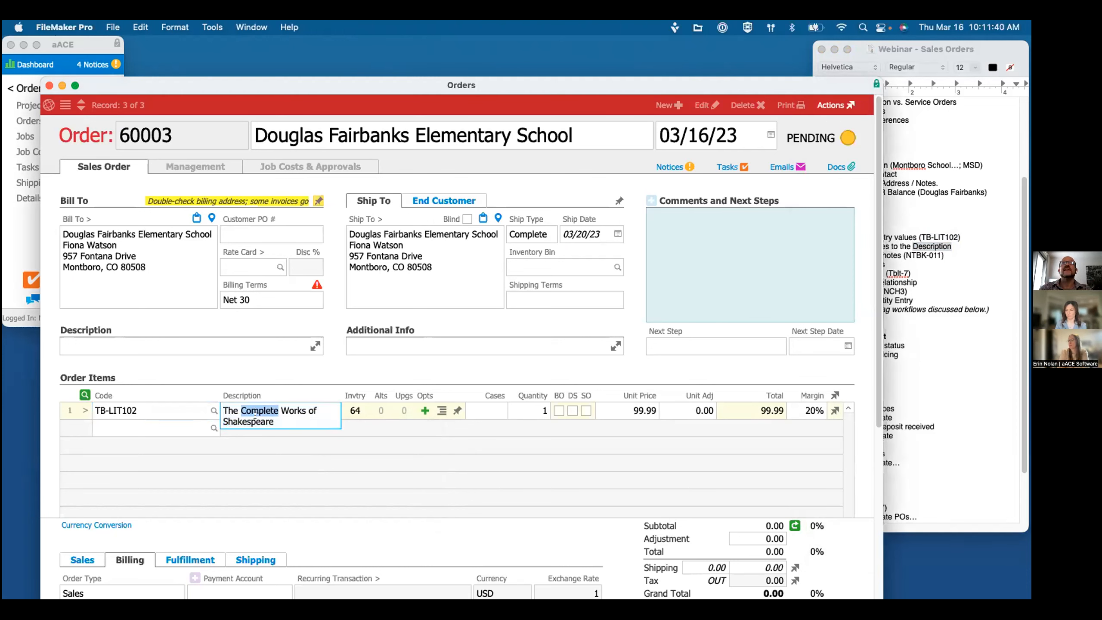
pyautogui.press('super+shift+b')
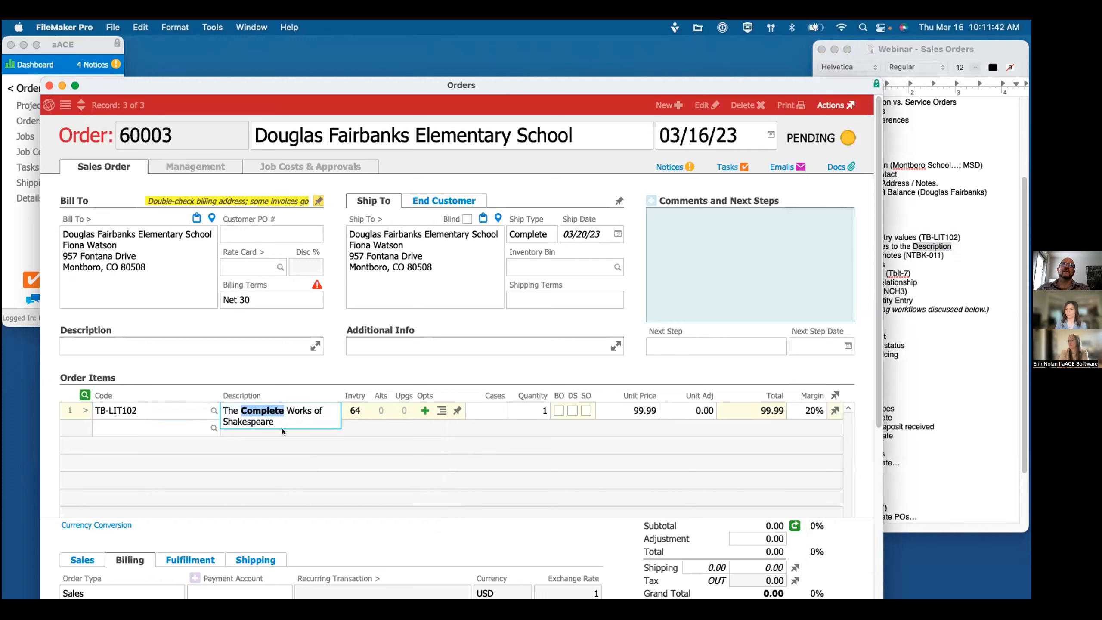
pyautogui.click(286, 466)
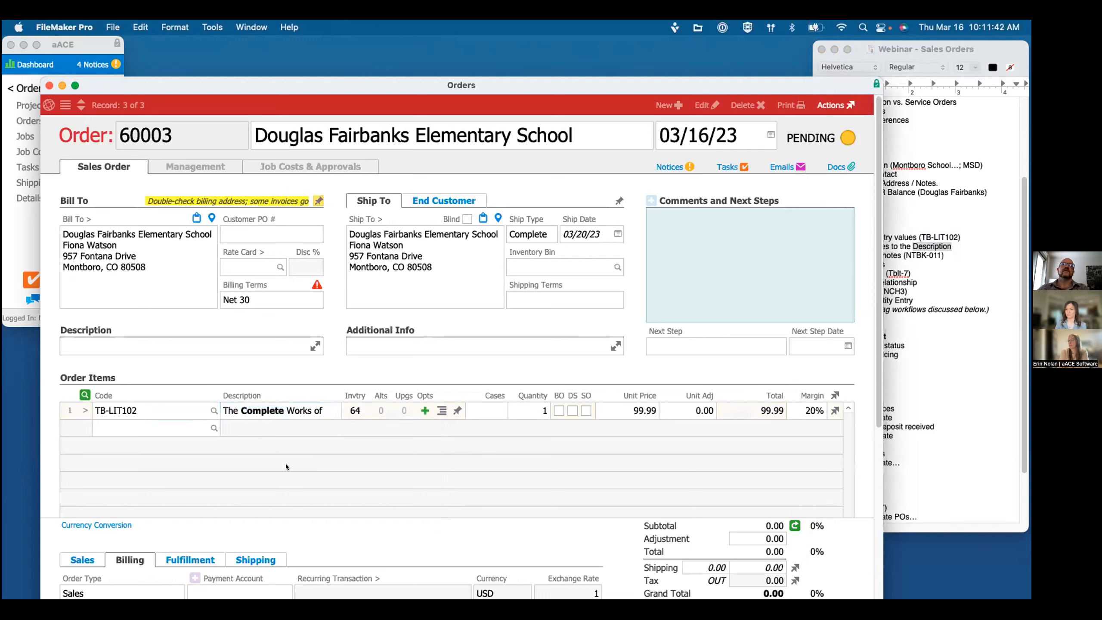
pyautogui.click(274, 415)
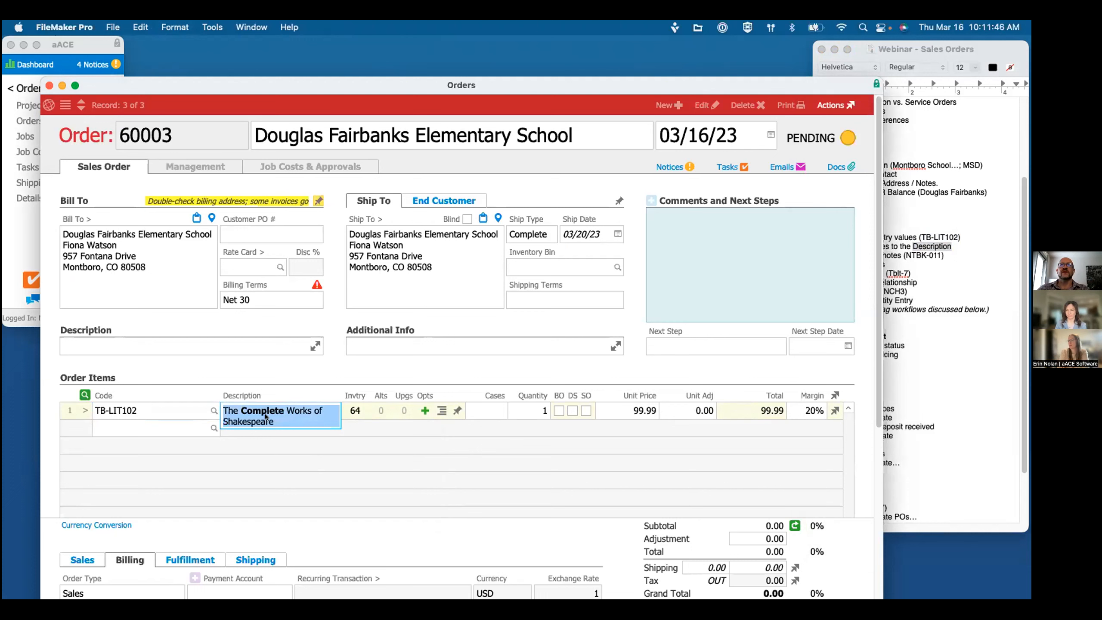
pyautogui.click(305, 475)
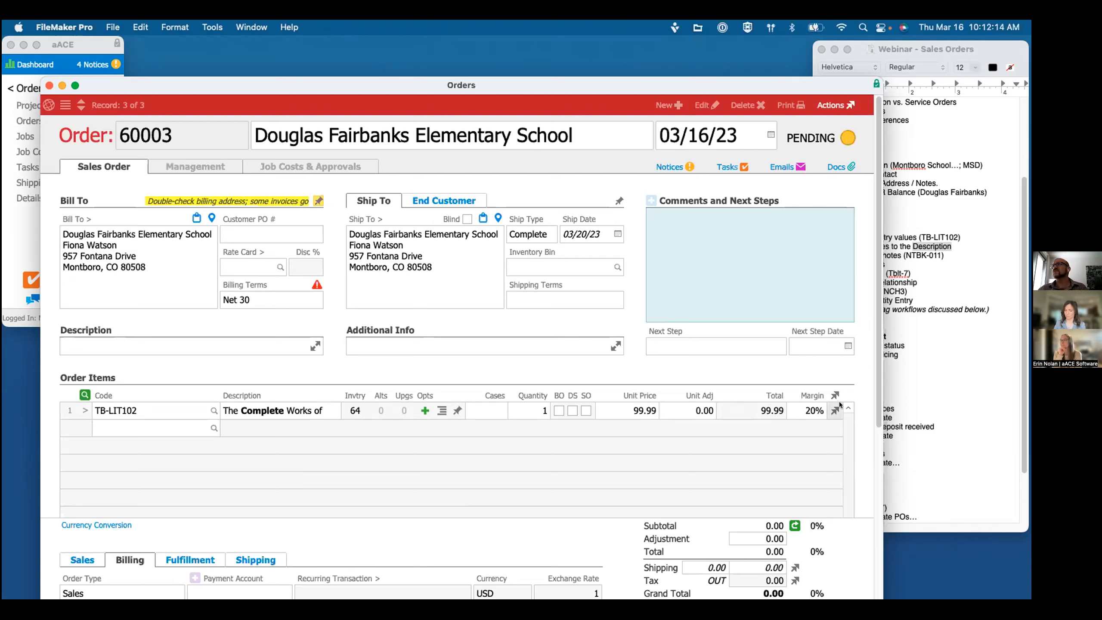
# Step: Copy the item code NTBK-011 from the TextEdit outline, add it as the second order item, and close its additional info
pyautogui.click(962, 342)
pyautogui.doubleClick(917, 256)
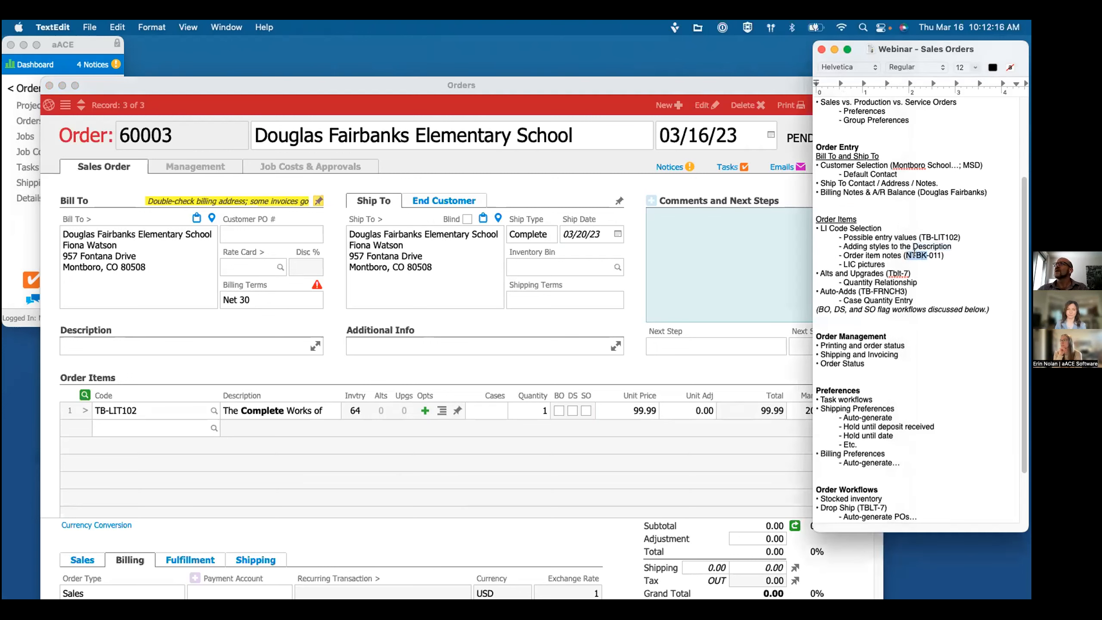
pyautogui.hotkey('shift', 'Right')
pyautogui.hotkey('shift', 'Right')
pyautogui.hotkey('shift', 'Right')
pyautogui.hotkey('shift', 'Right')
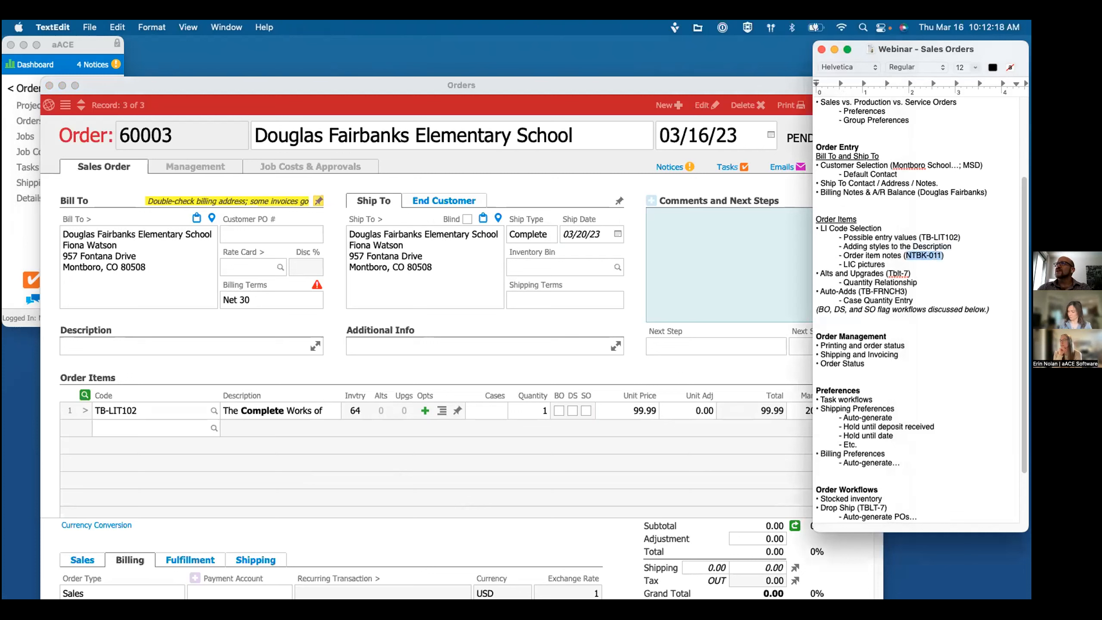
pyautogui.click(405, 435)
pyautogui.click(131, 428)
pyautogui.press('super+v')
pyautogui.press('Return')
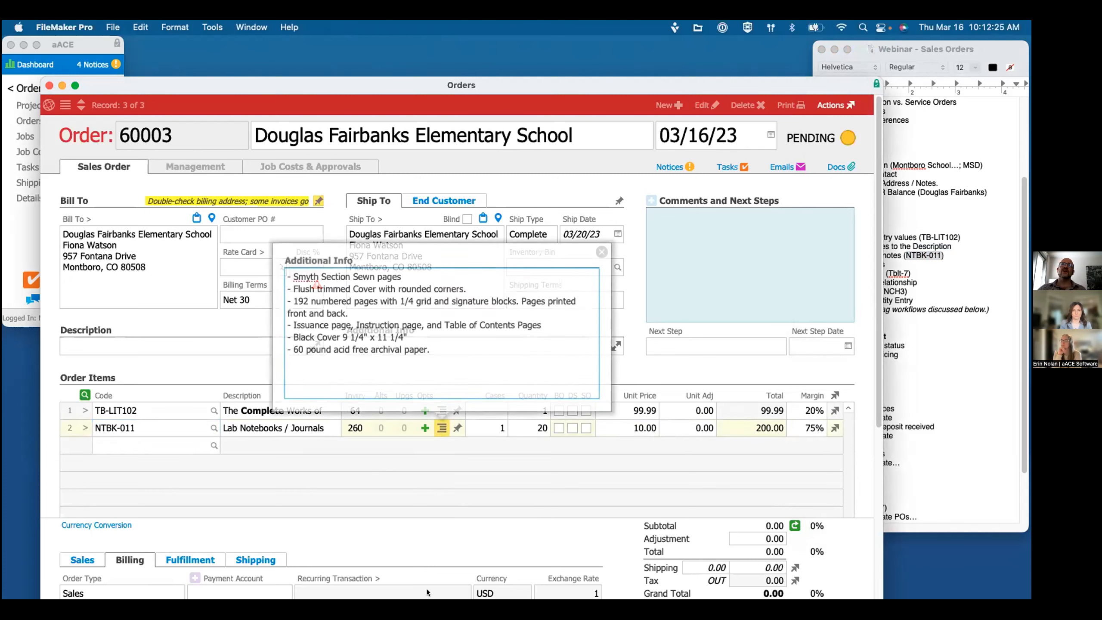
pyautogui.click(601, 252)
# Step: Check the outline's next topic, open the NTBK-011 item code record from the order, and view its photos
pyautogui.click(900, 368)
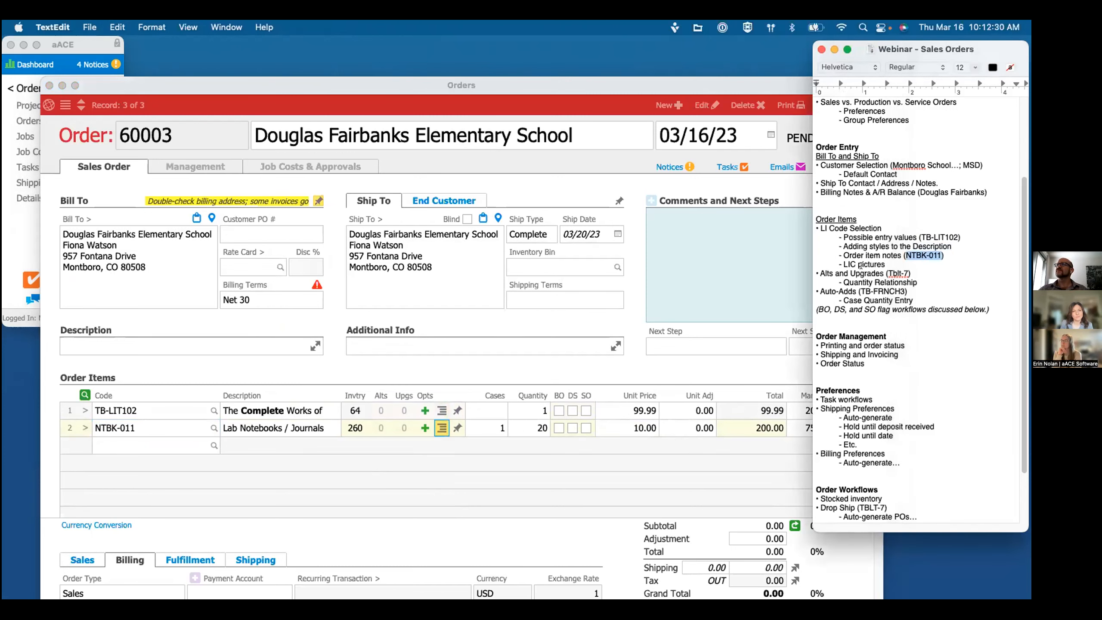
pyautogui.click(544, 427)
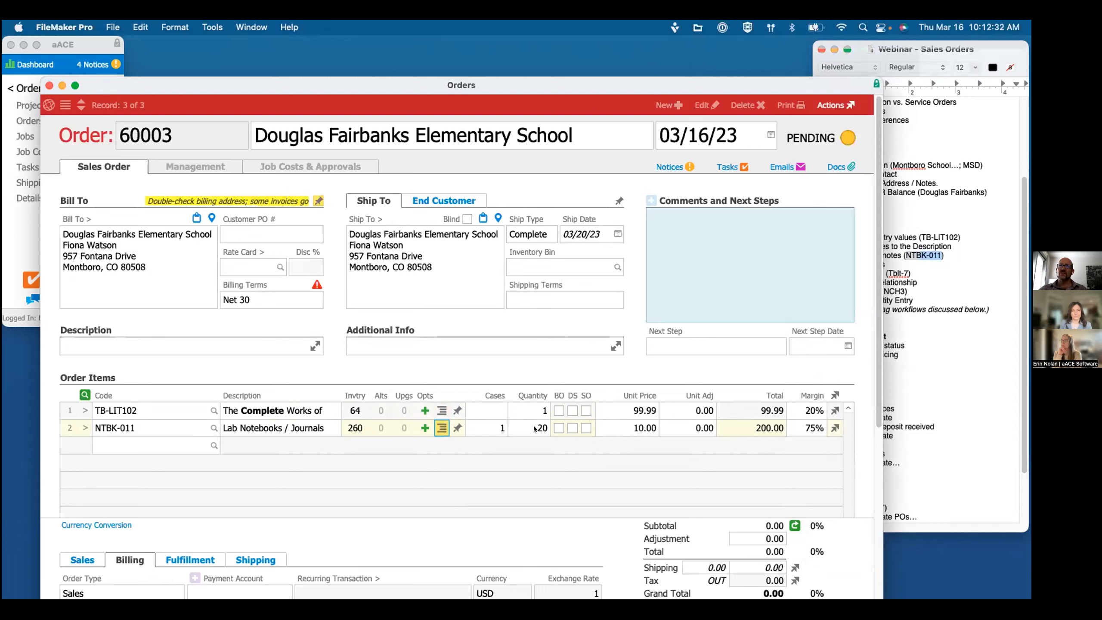
pyautogui.moveTo(500, 429)
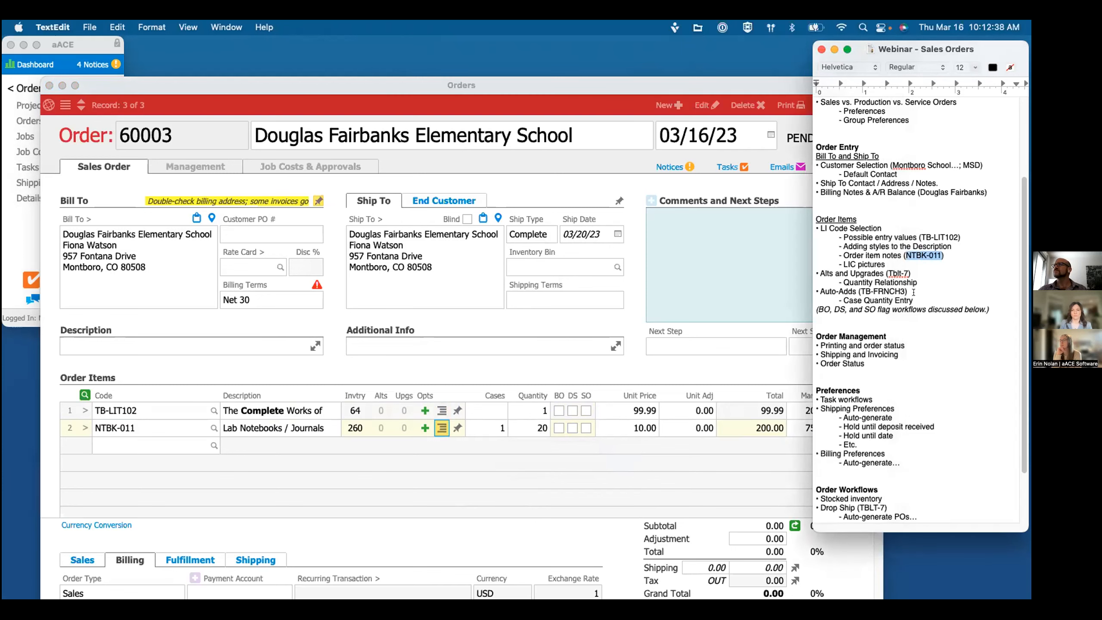
pyautogui.click(458, 464)
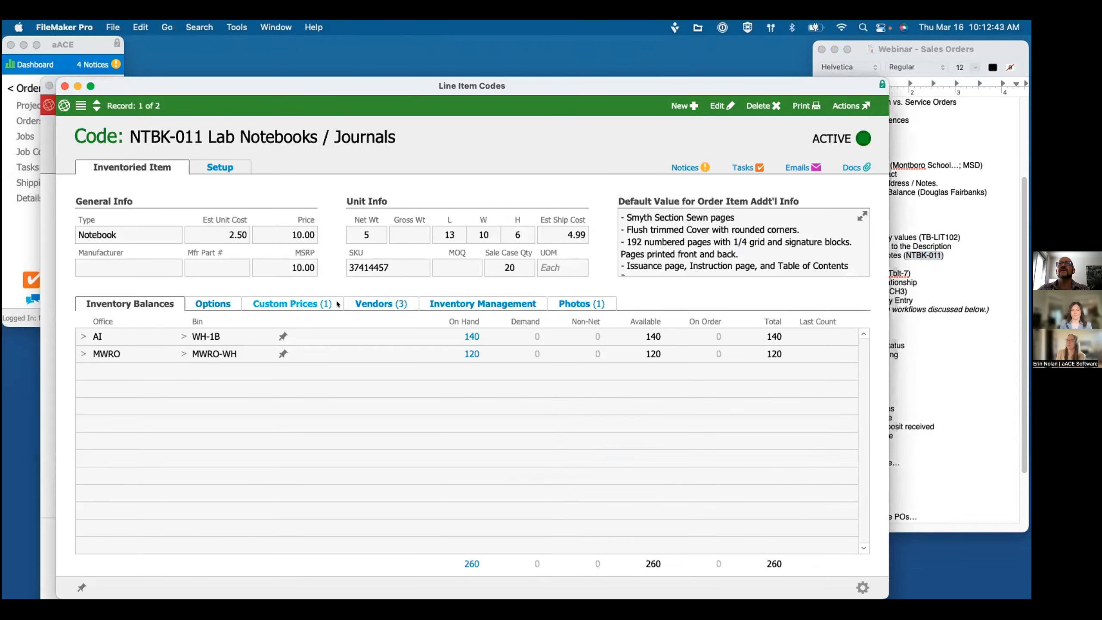
pyautogui.click(581, 304)
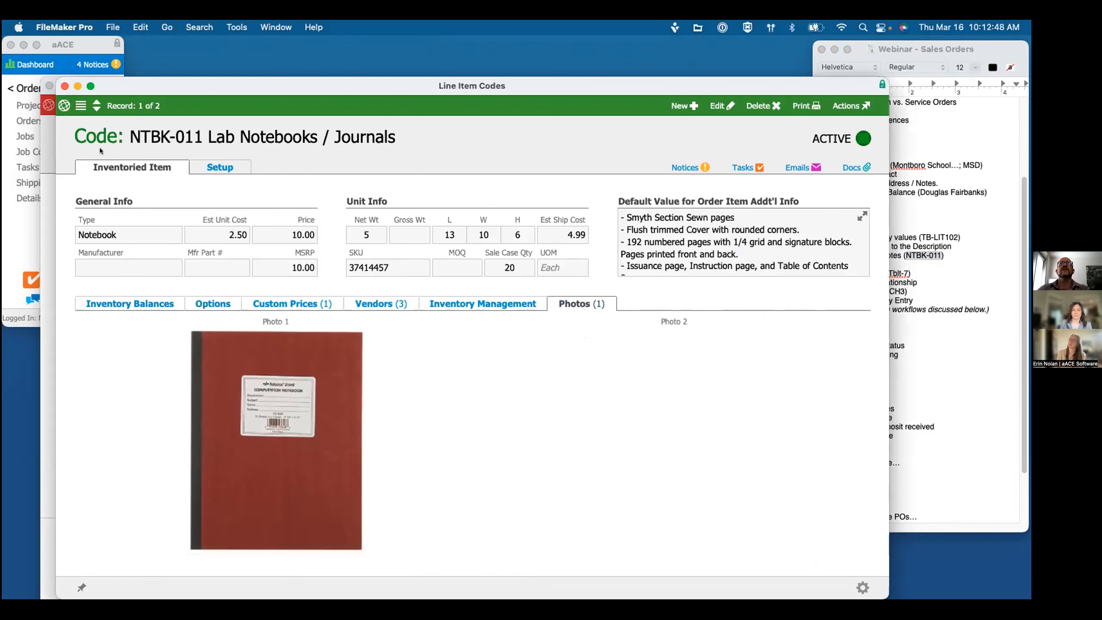
# Step: Close the item code record, copy Tblt-7 from the TextEdit outline, and add it as the third order item
pyautogui.click(64, 86)
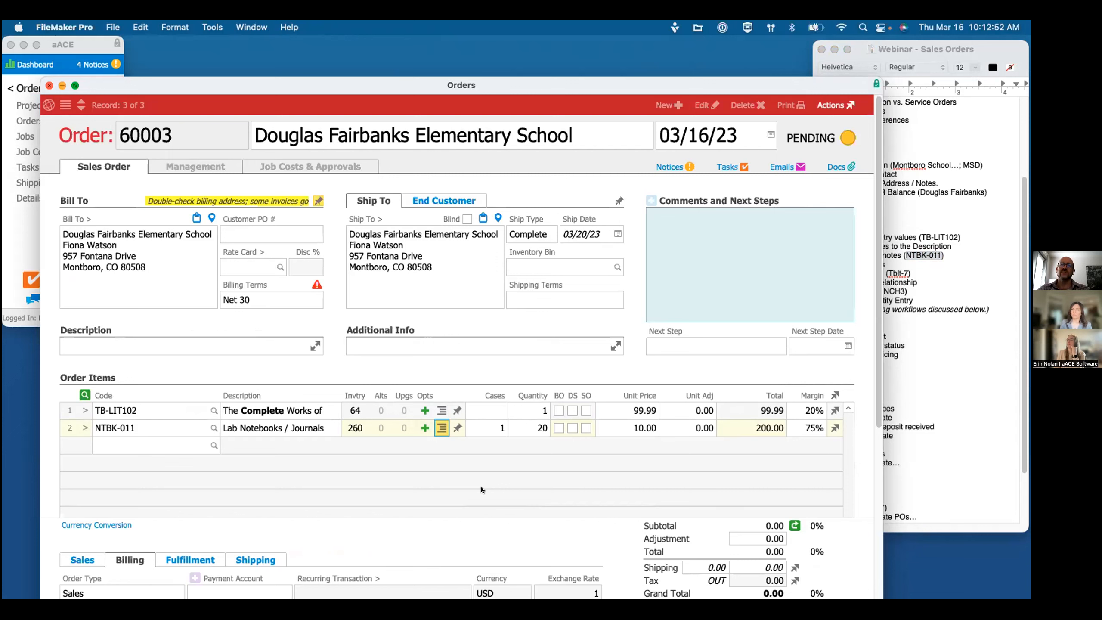
pyautogui.click(890, 266)
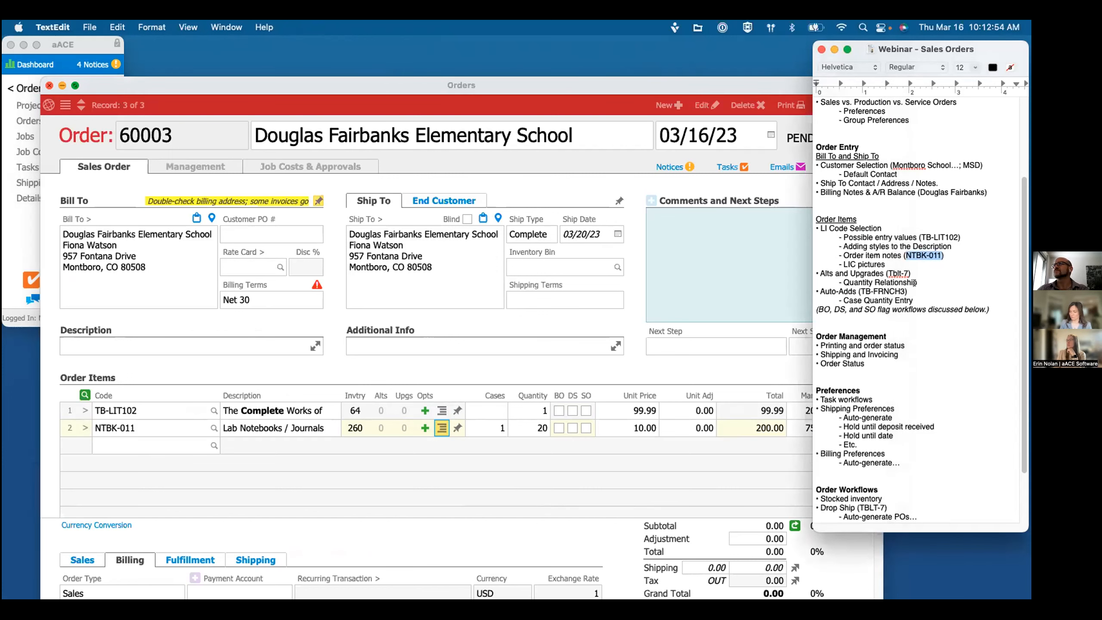
pyautogui.moveTo(888, 273); pyautogui.dragTo(910, 273)
pyautogui.press('super+c')
pyautogui.click(122, 438)
pyautogui.click(133, 447)
pyautogui.press('super+v')
pyautogui.press('Tab')
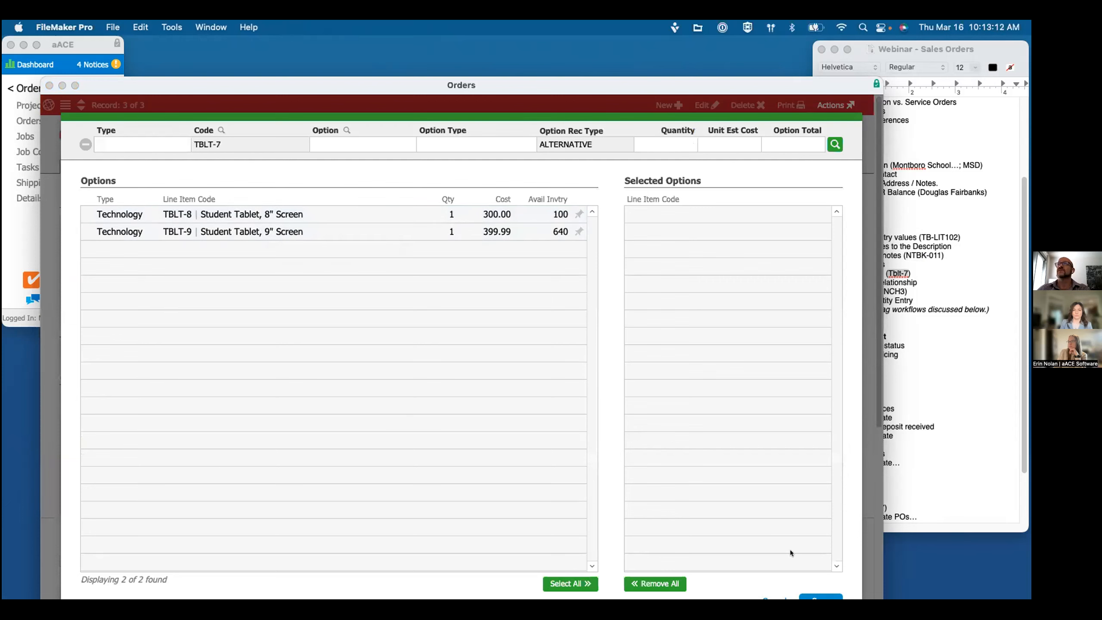
# Step: Review the alternative and upgrade options offered for TBLT-7 and dismiss both lists without selecting anything
pyautogui.moveTo(559, 89); pyautogui.dragTo(561, 58)
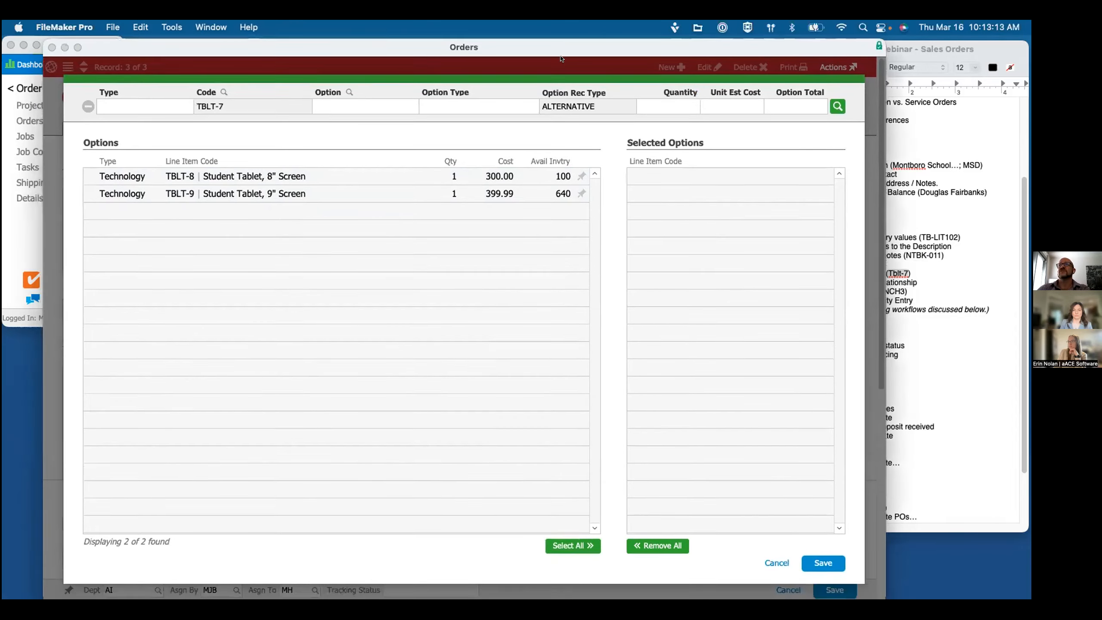
pyautogui.click(776, 563)
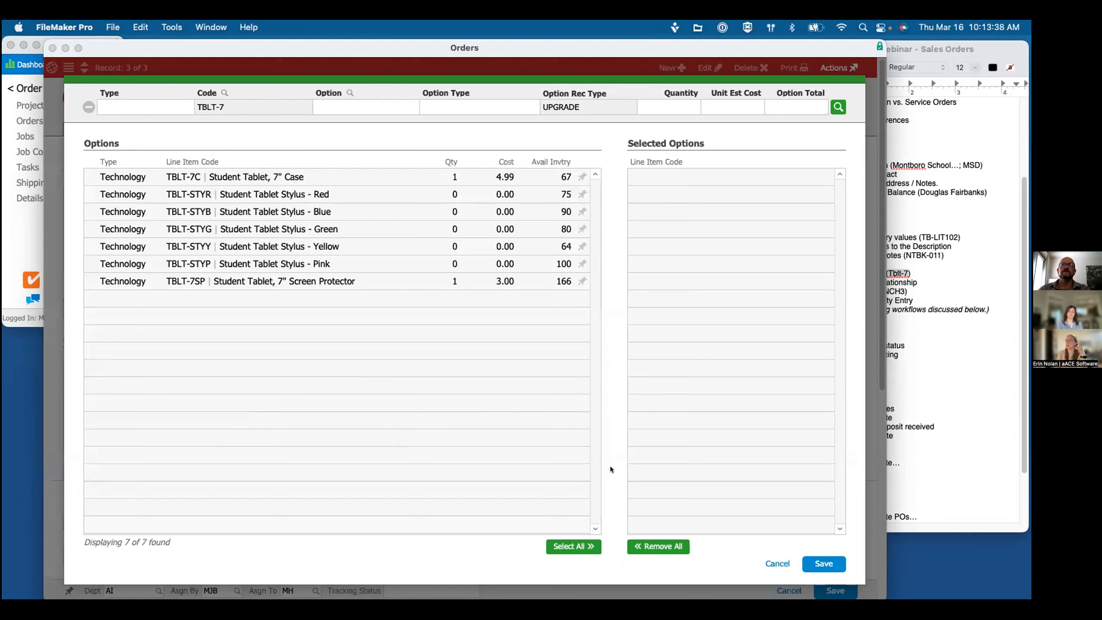
pyautogui.click(767, 562)
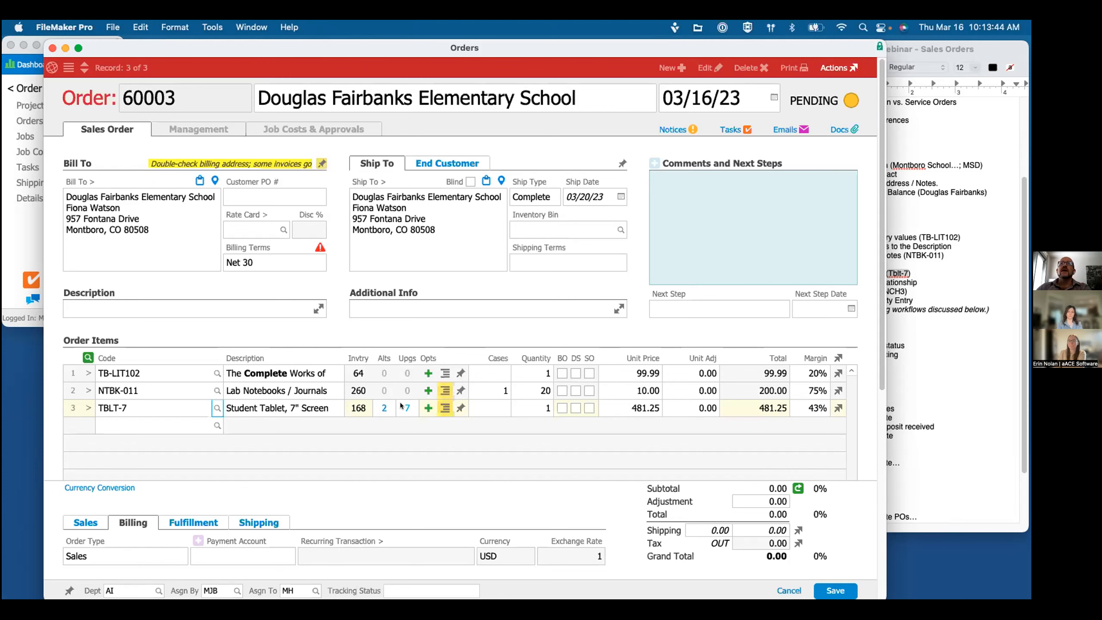
# Step: Reopen the upgrades for TBLT-7 and add the TBLT-7C case and TBLT-7SP screen protector to the order
pyautogui.click(417, 414)
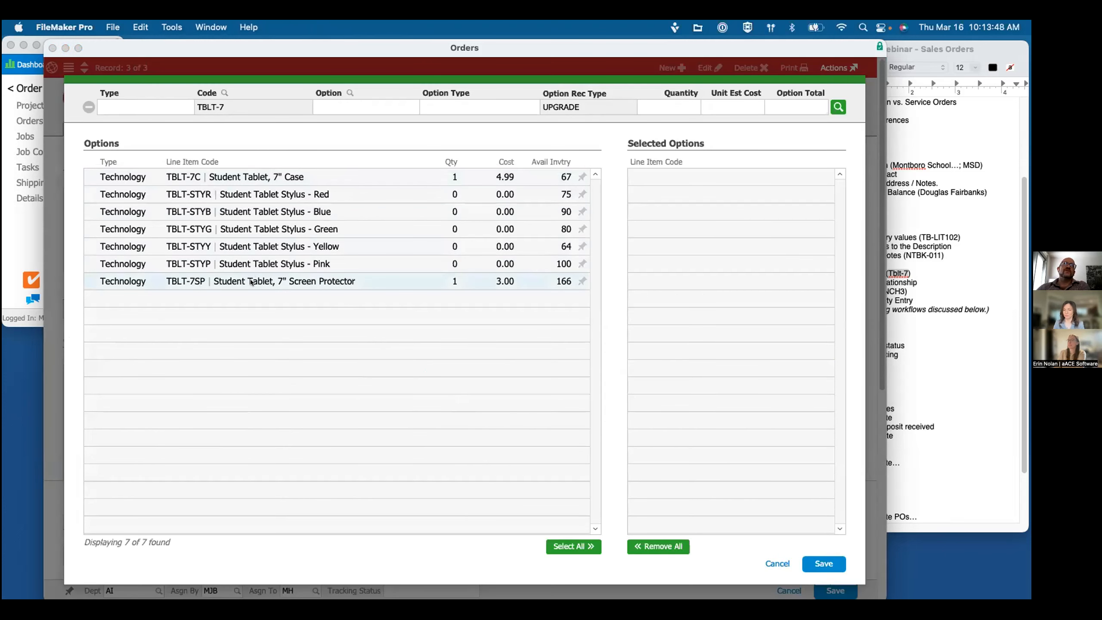
pyautogui.click(254, 176)
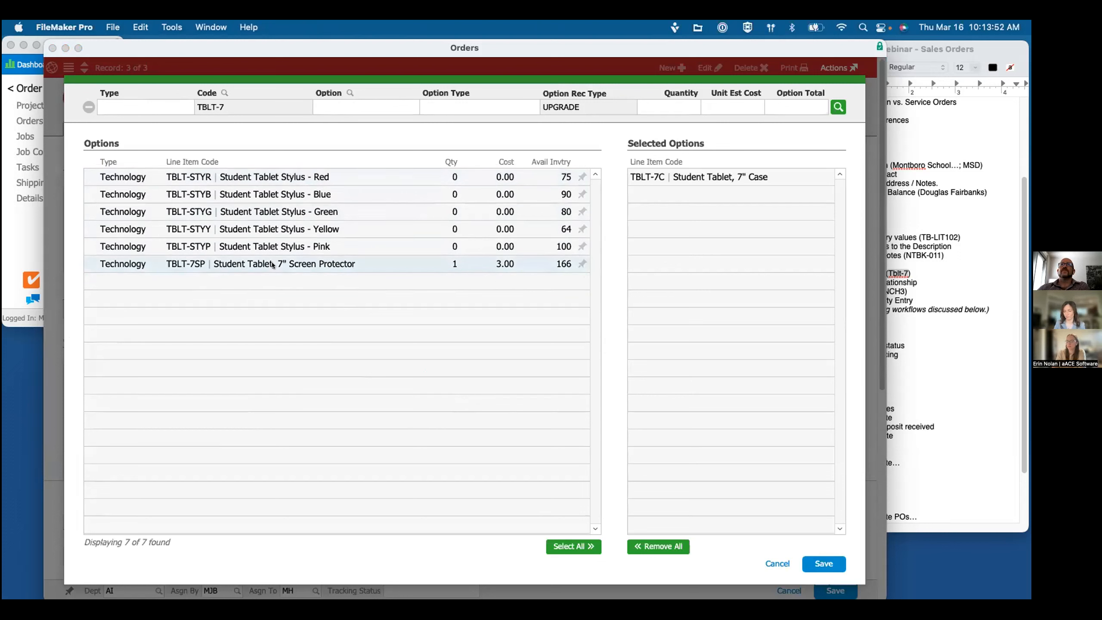
pyautogui.click(288, 264)
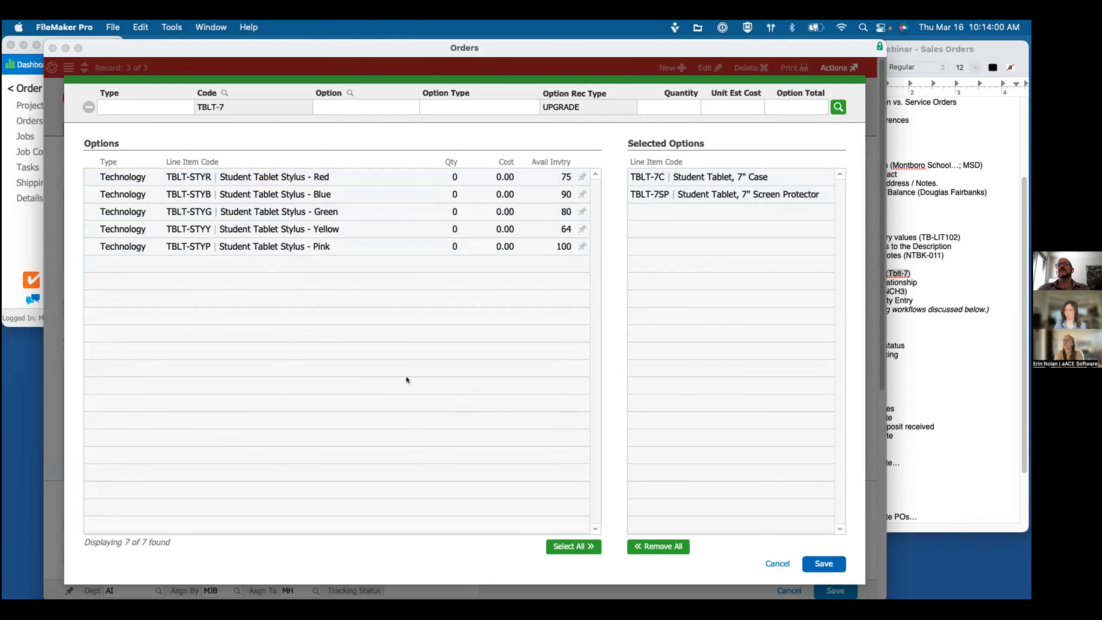
pyautogui.scroll(-3, 427, 470)
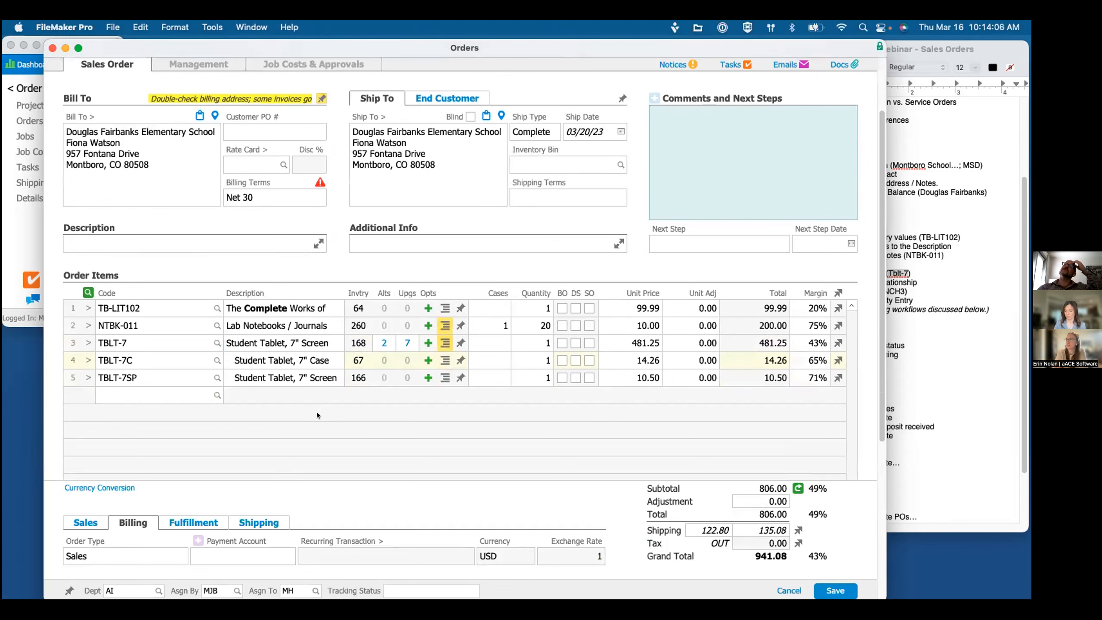
# Step: Set the quantity of the TBLT-7 student tablet order item to 2
pyautogui.scroll(-1, 226, 345)
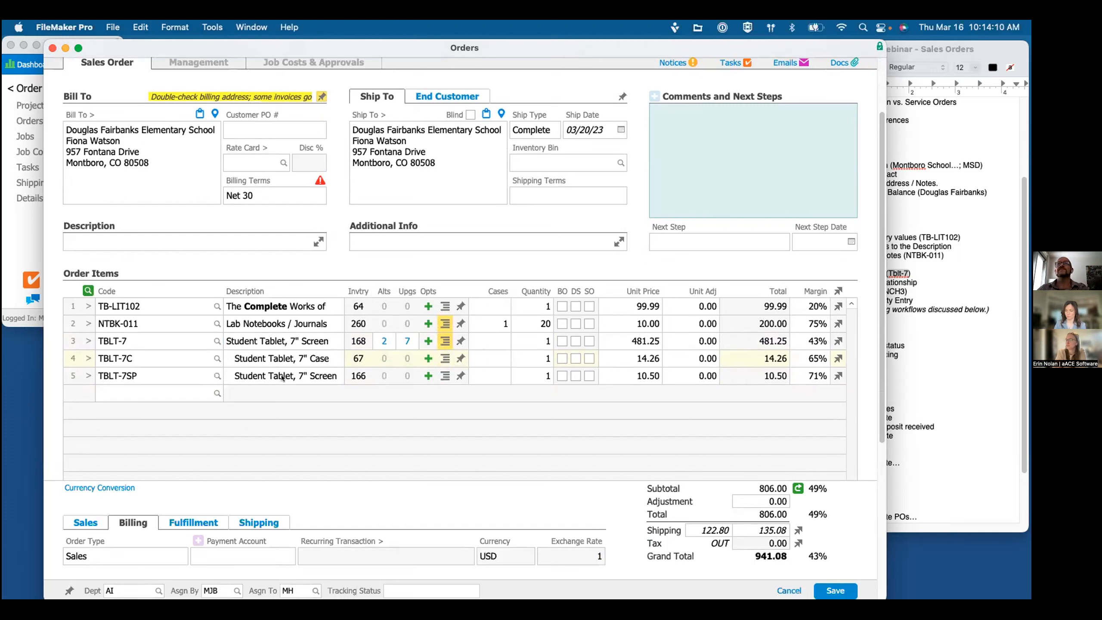
pyautogui.click(540, 342)
pyautogui.write('2')
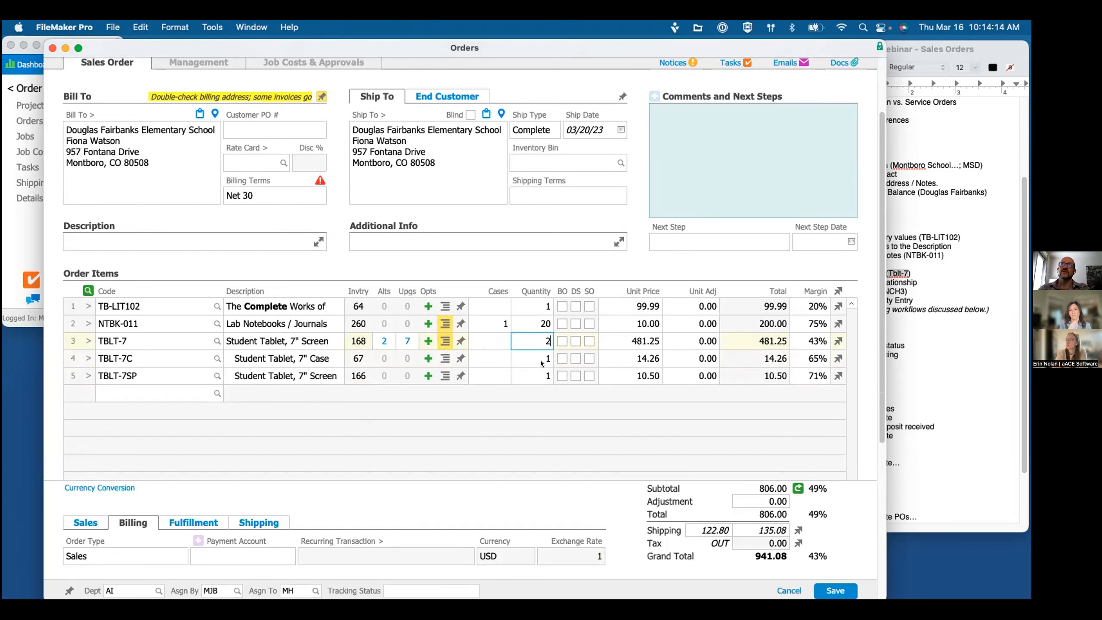
pyautogui.press('Tab')
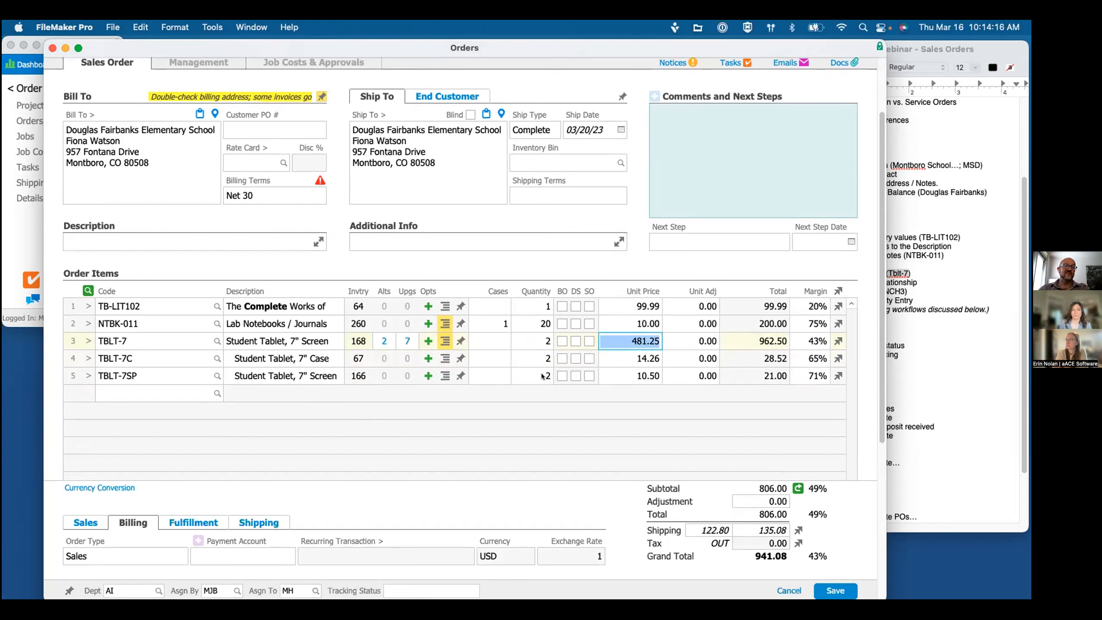
pyautogui.click(470, 434)
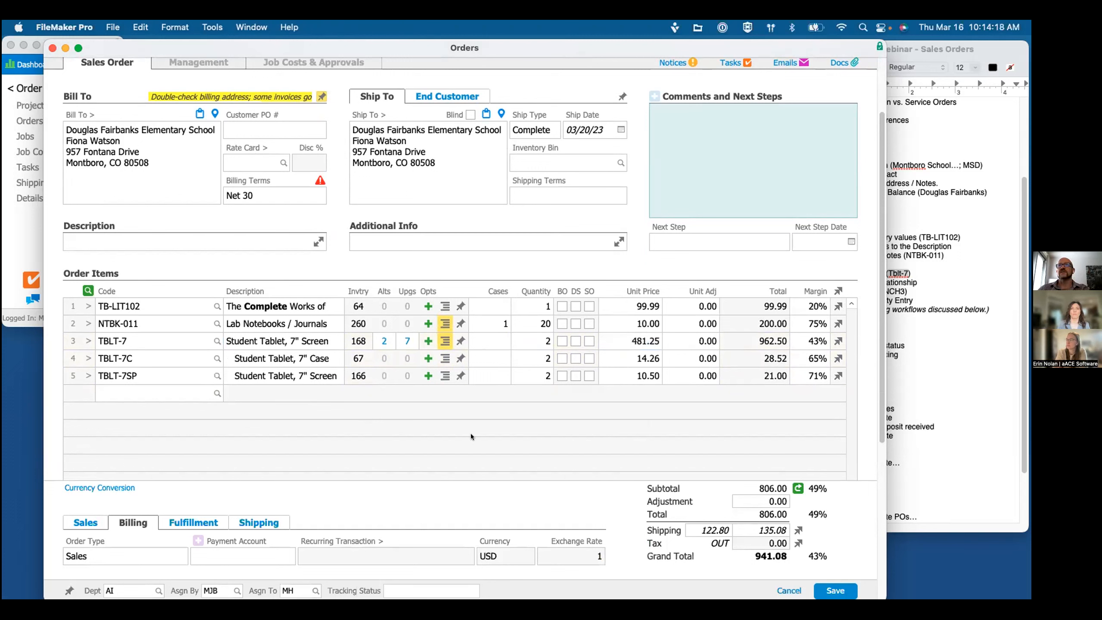
# Step: Copy the item code TB-FRNCH3 from the TextEdit outline and add it as the sixth order item
pyautogui.click(914, 341)
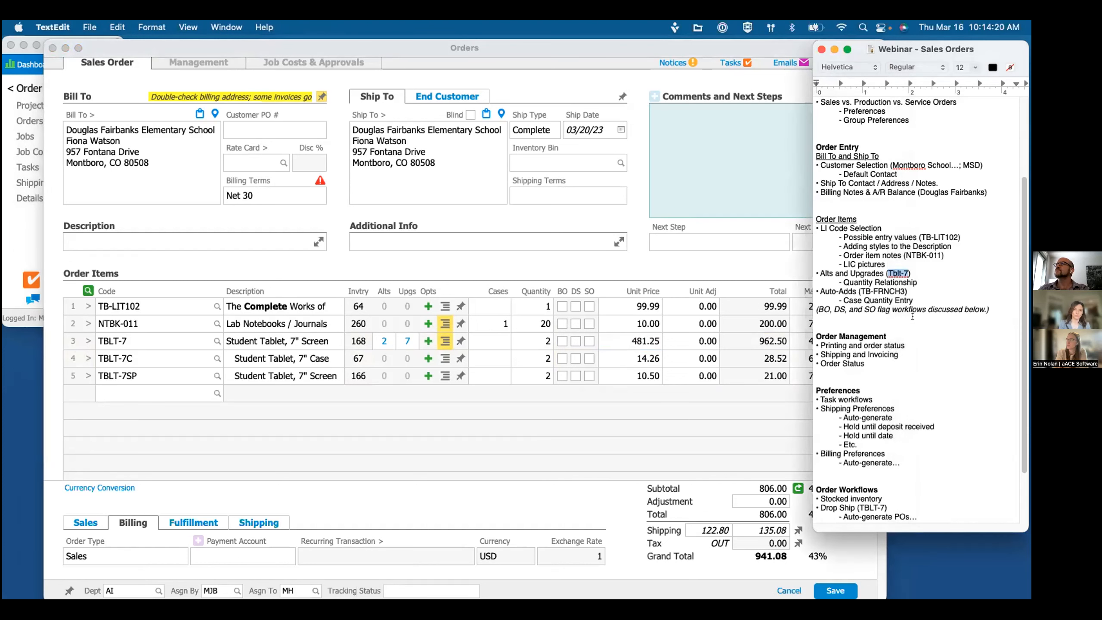
pyautogui.doubleClick(873, 291)
pyautogui.moveTo(905, 291); pyautogui.dragTo(861, 292)
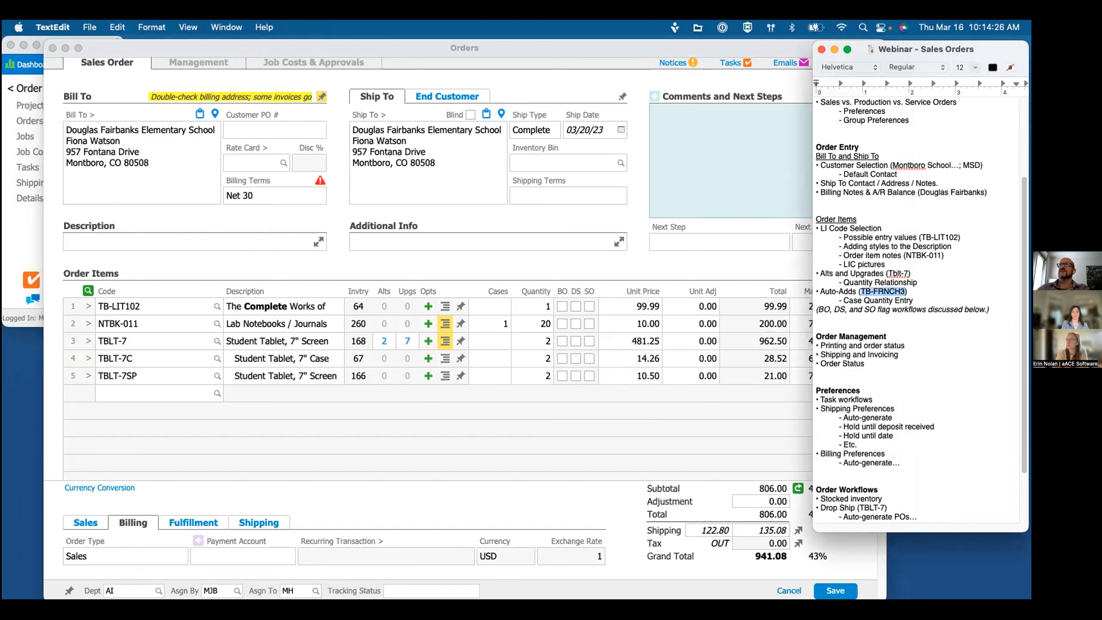
pyautogui.click(366, 417)
pyautogui.click(148, 393)
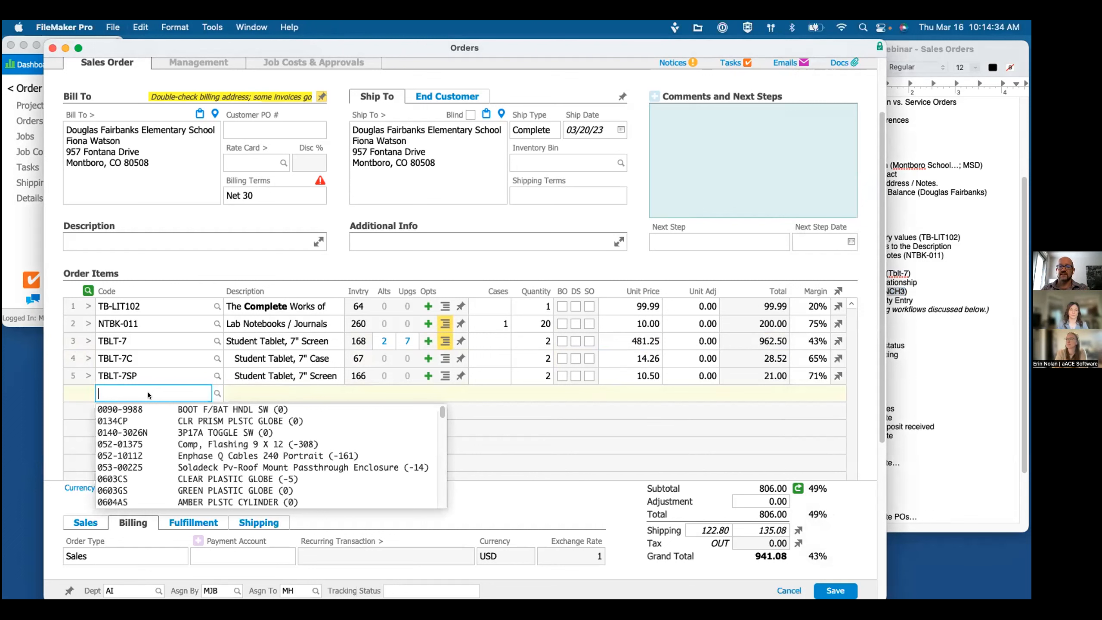
pyautogui.press('super+v')
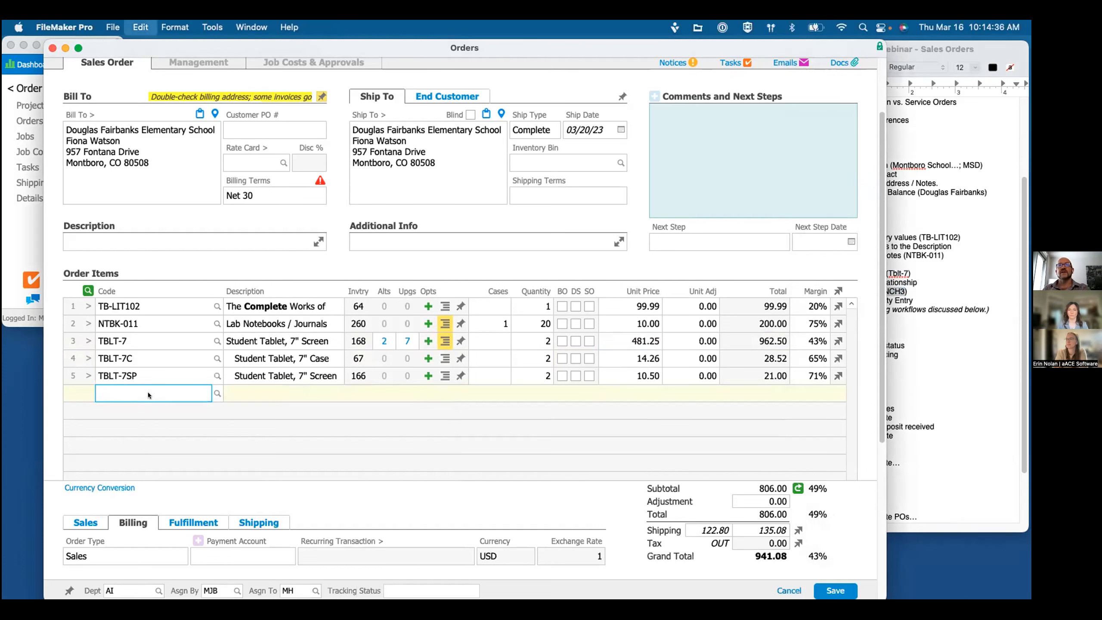
pyautogui.press('Tab')
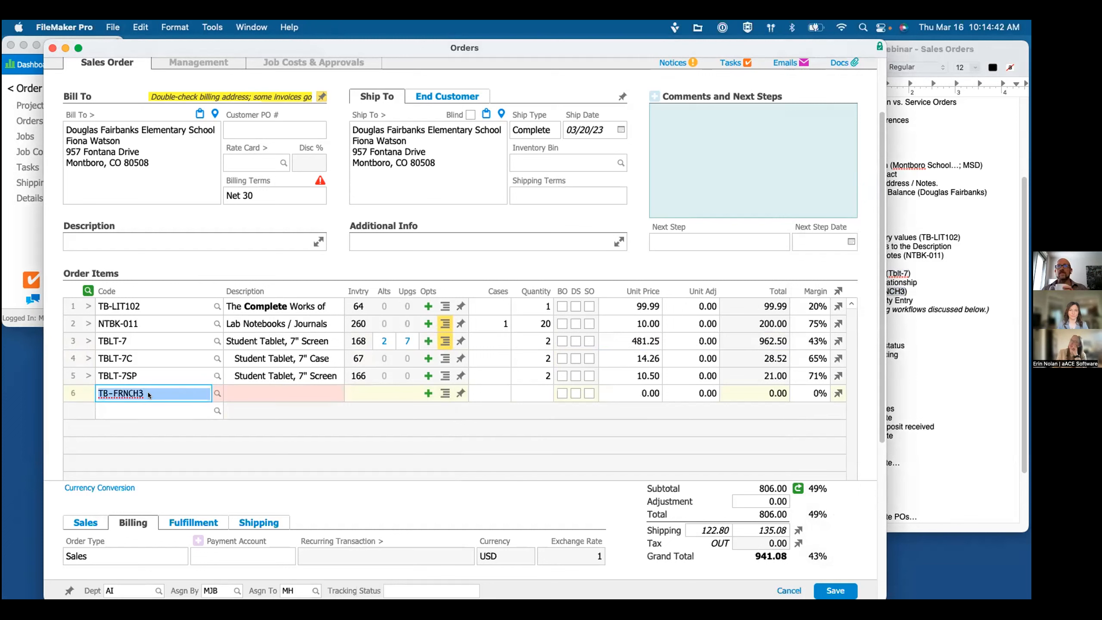
pyautogui.press('Tab')
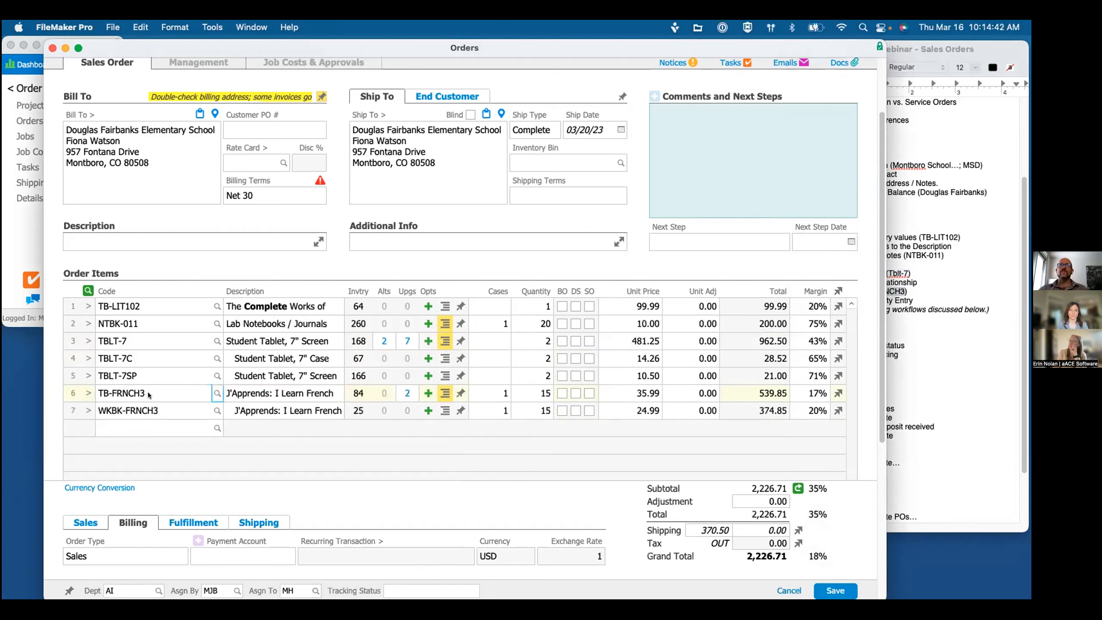
# Step: Inspect the quantity details of the WKBK-FRNCH3 item, view the upgrade options for TB-FRNCH3, and cancel out of them
pyautogui.click(323, 410)
pyautogui.click(319, 451)
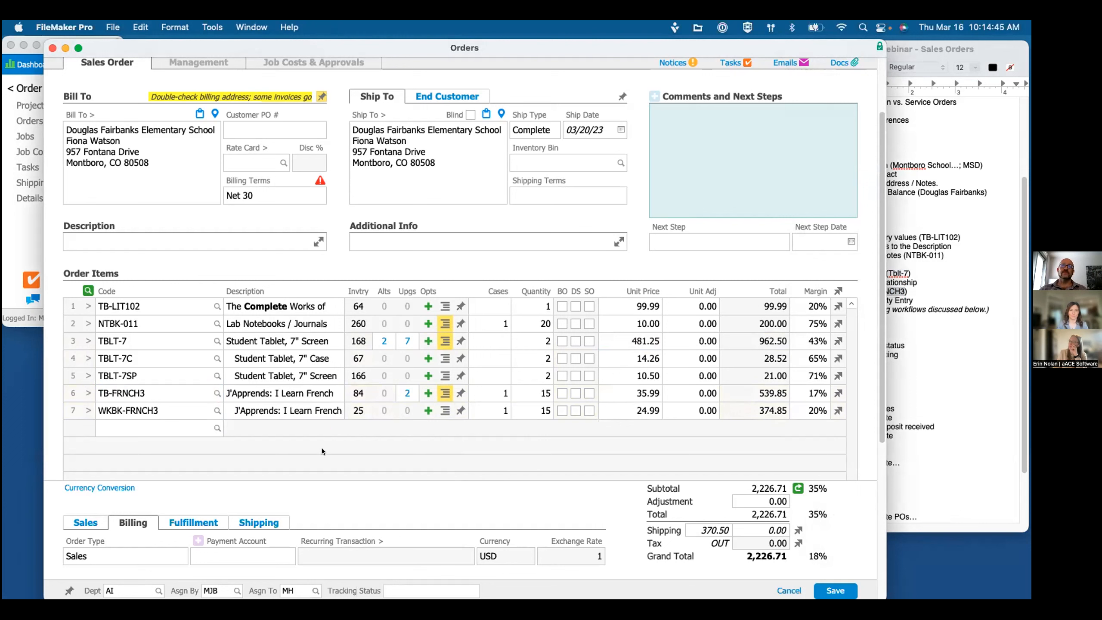
pyautogui.click(535, 393)
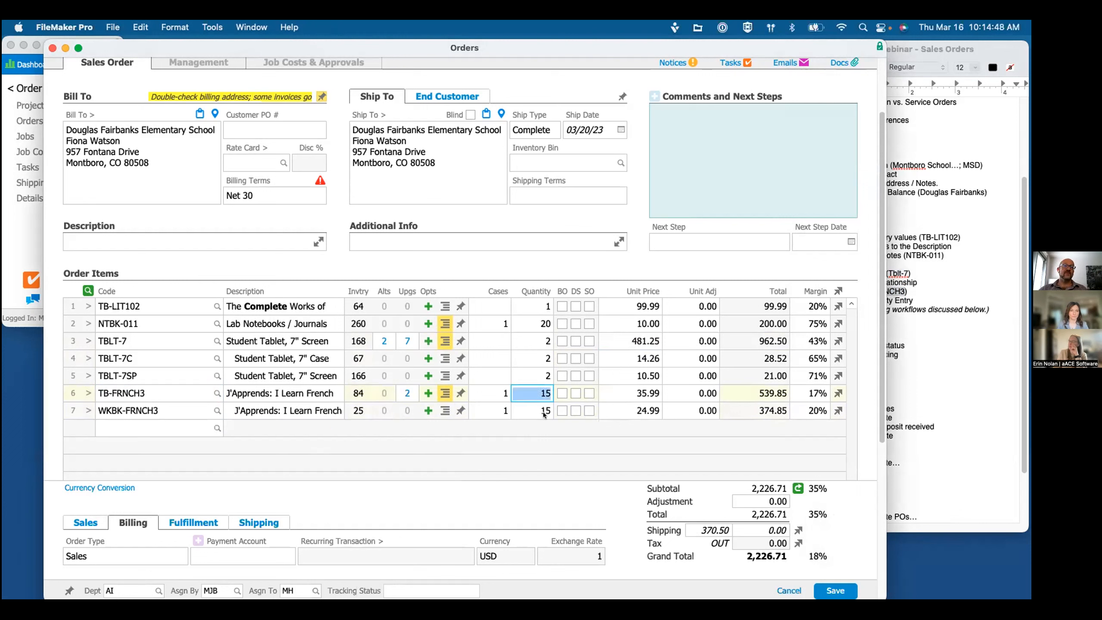
pyautogui.moveTo(544, 415)
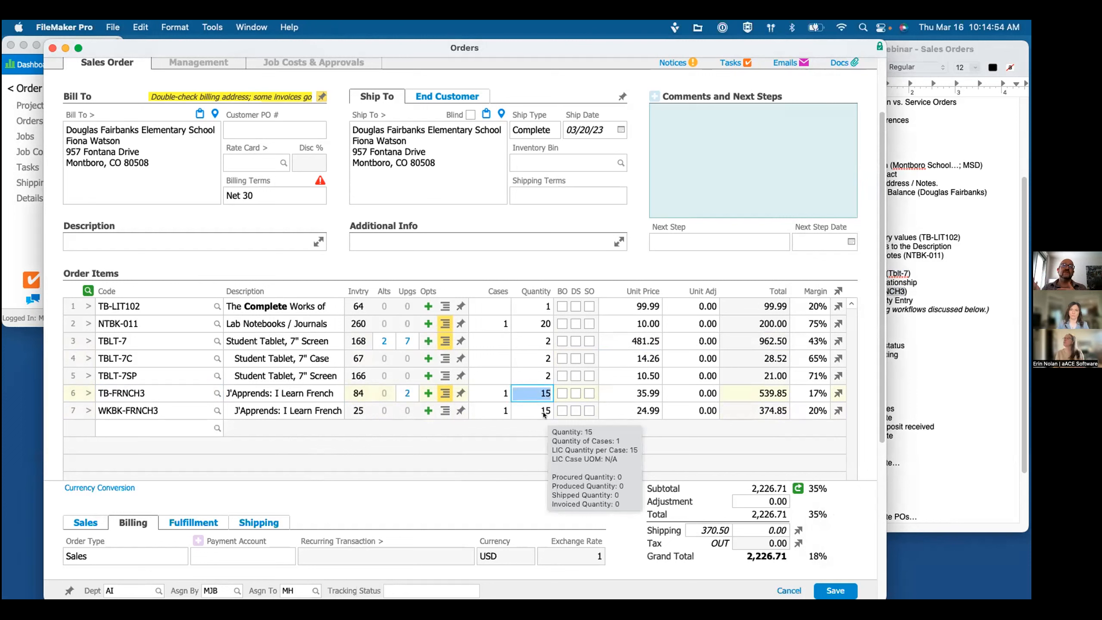
pyautogui.click(418, 426)
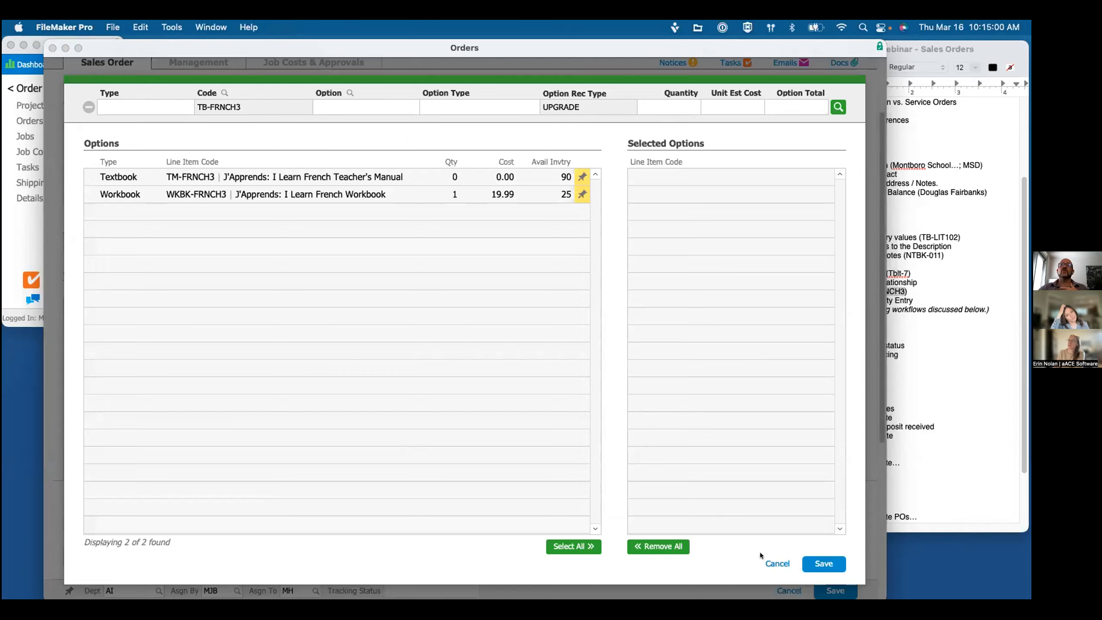
pyautogui.click(777, 563)
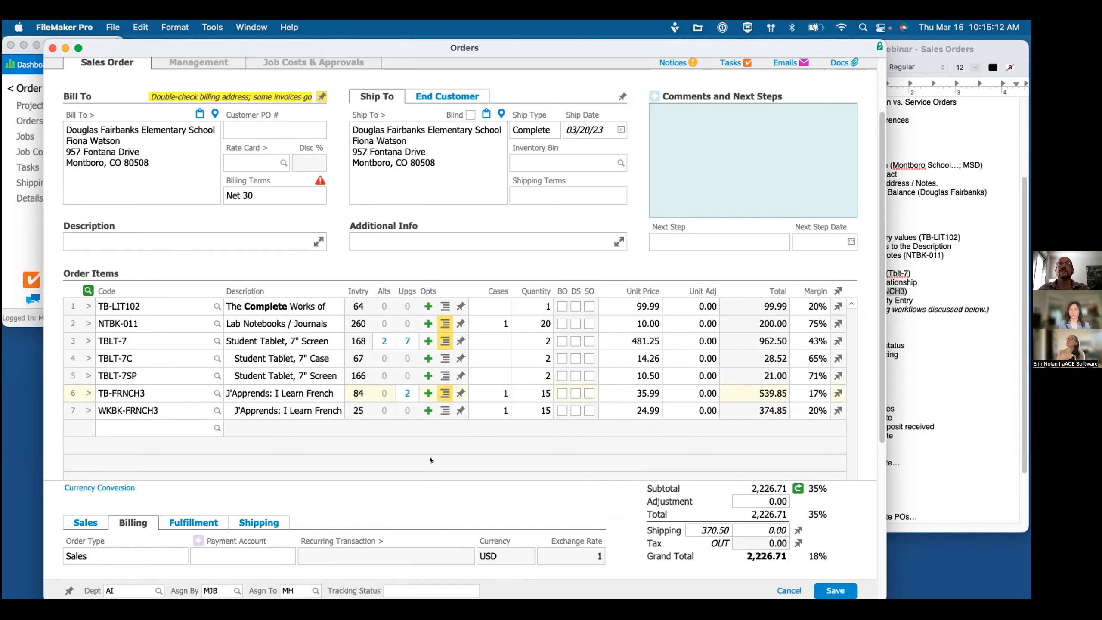
# Step: Check the outline's next topic in TextEdit and set the TB-FRNCH3 order item to 2 cases
pyautogui.scroll(-5, 460, 457)
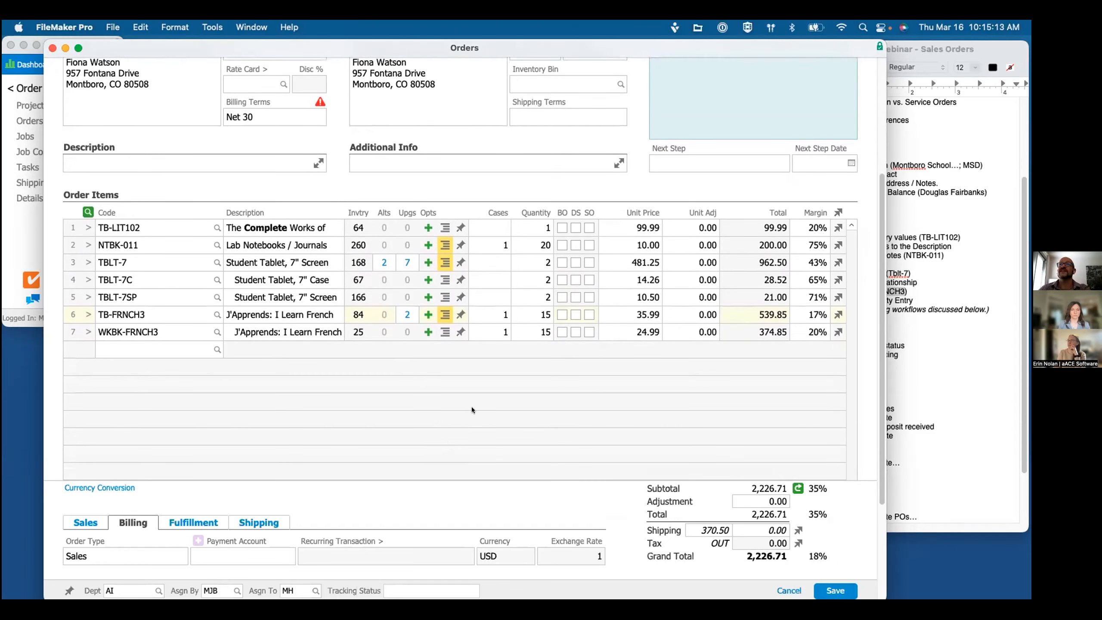
pyautogui.click(922, 381)
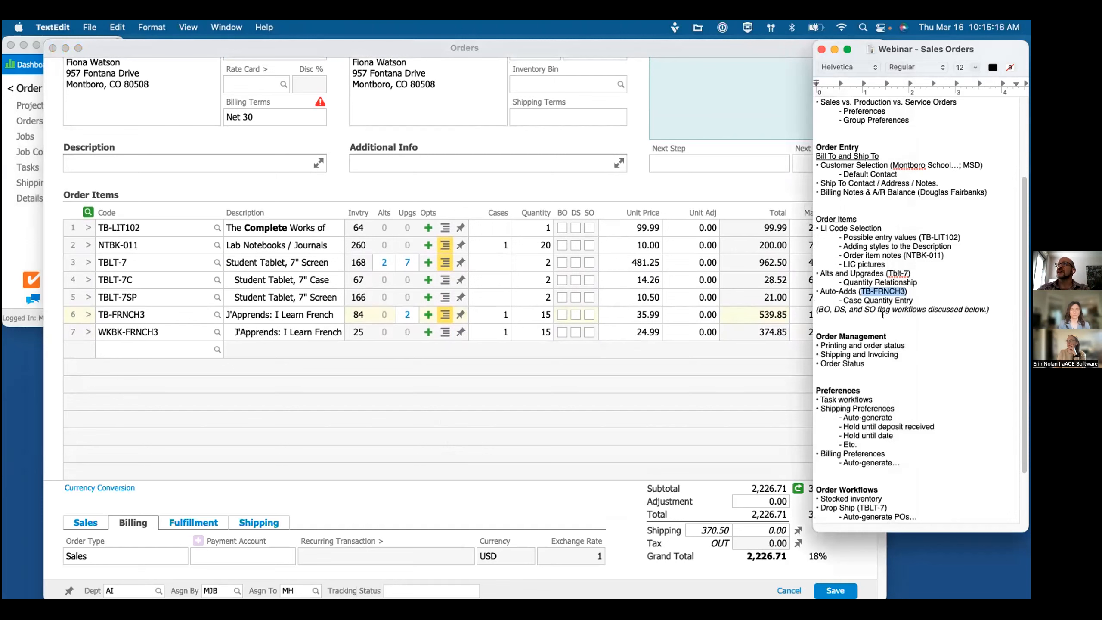
pyautogui.click(561, 364)
pyautogui.click(916, 309)
pyautogui.click(542, 367)
pyautogui.click(500, 318)
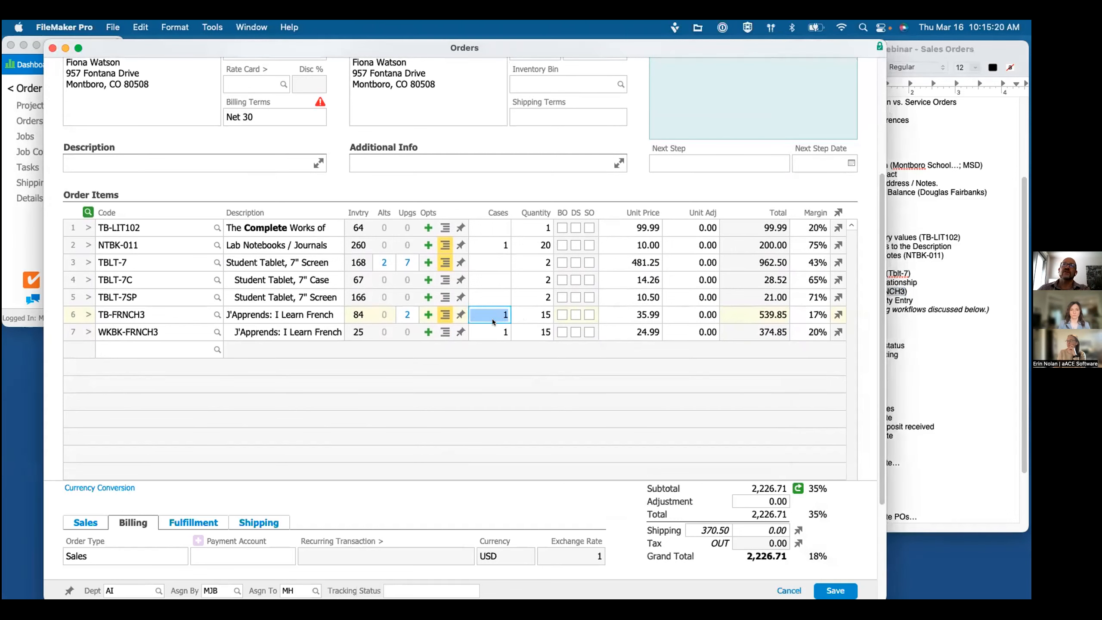
pyautogui.write('2')
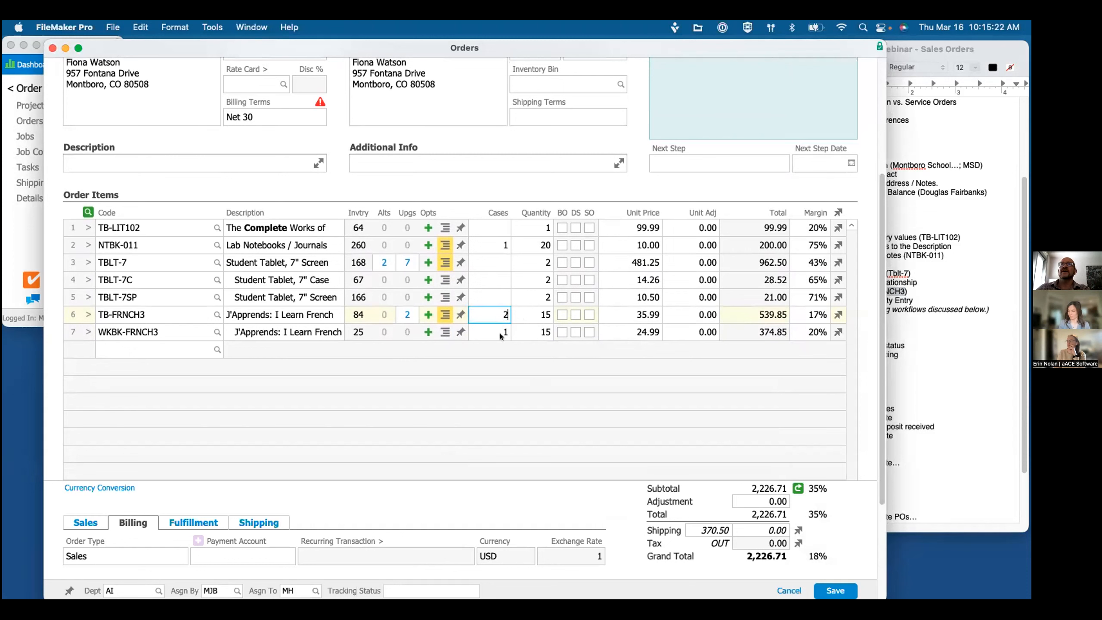
pyautogui.press('Tab')
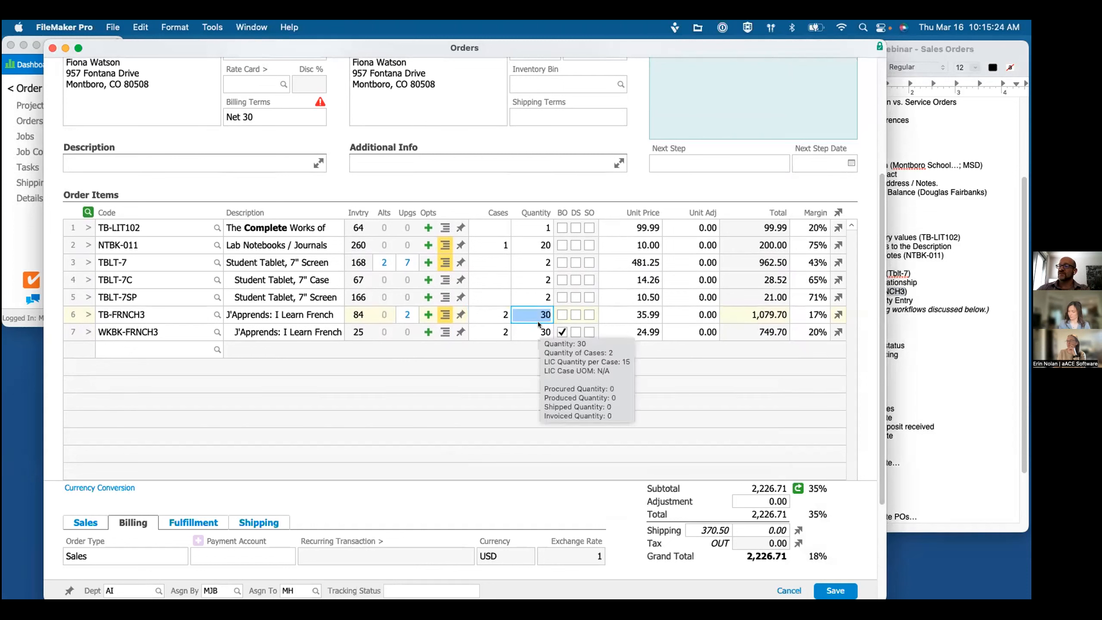
# Step: Enter a quantity of 12 for TB-FRNCH3 and round it down to the nearest whole case
pyautogui.write('12')
pyautogui.press('Tab')
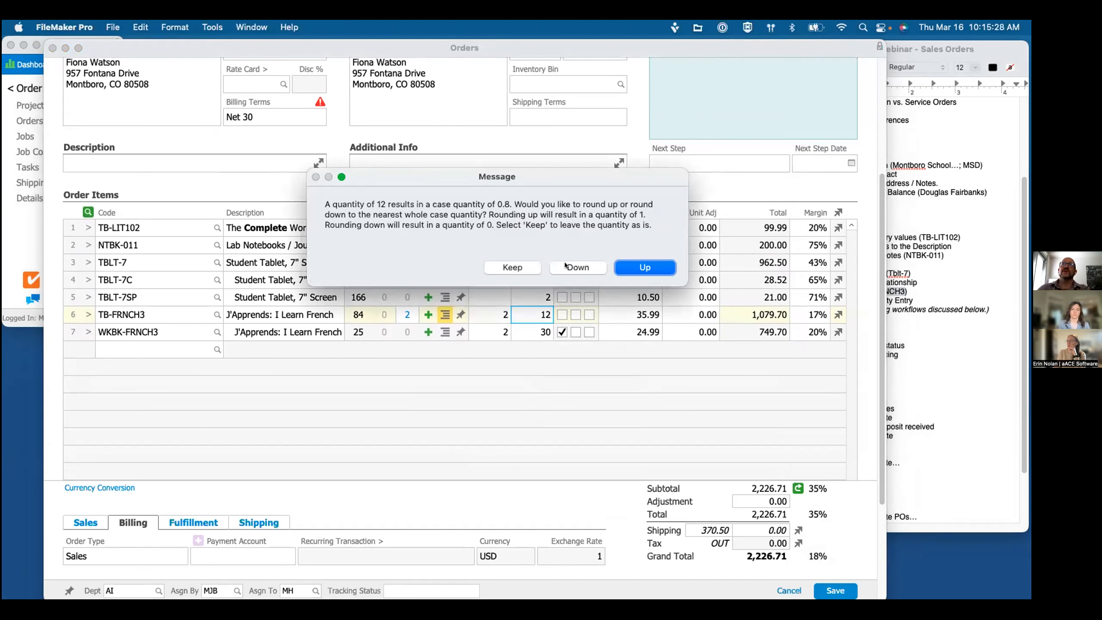
pyautogui.click(577, 267)
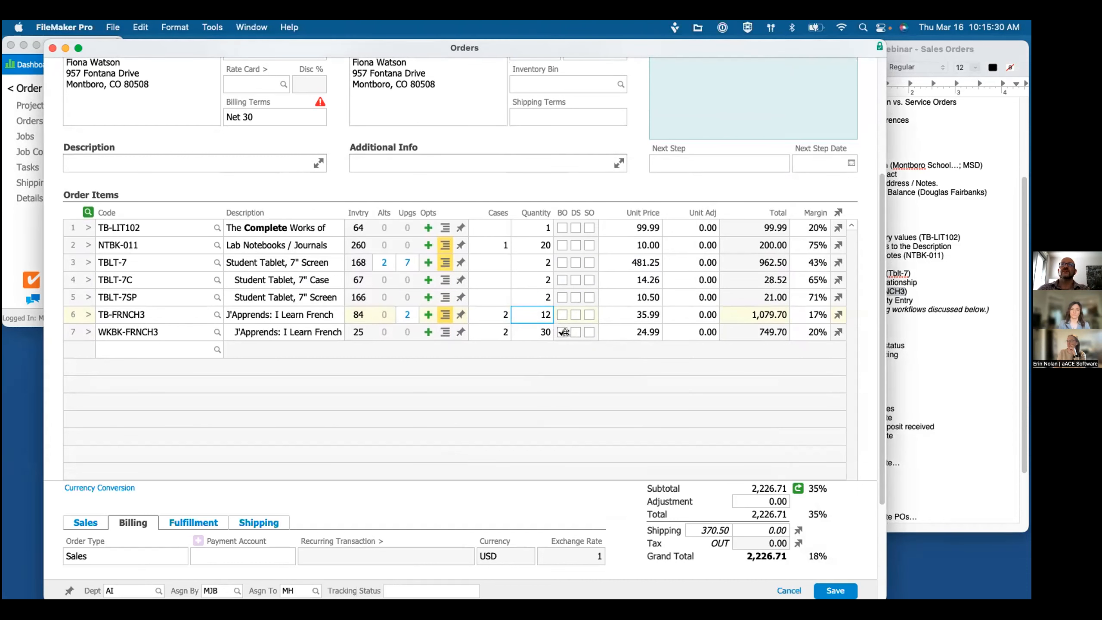
# Step: Set the TB-FRNCH3 order item to 1 case and commit the line
pyautogui.click(501, 321)
pyautogui.write('1')
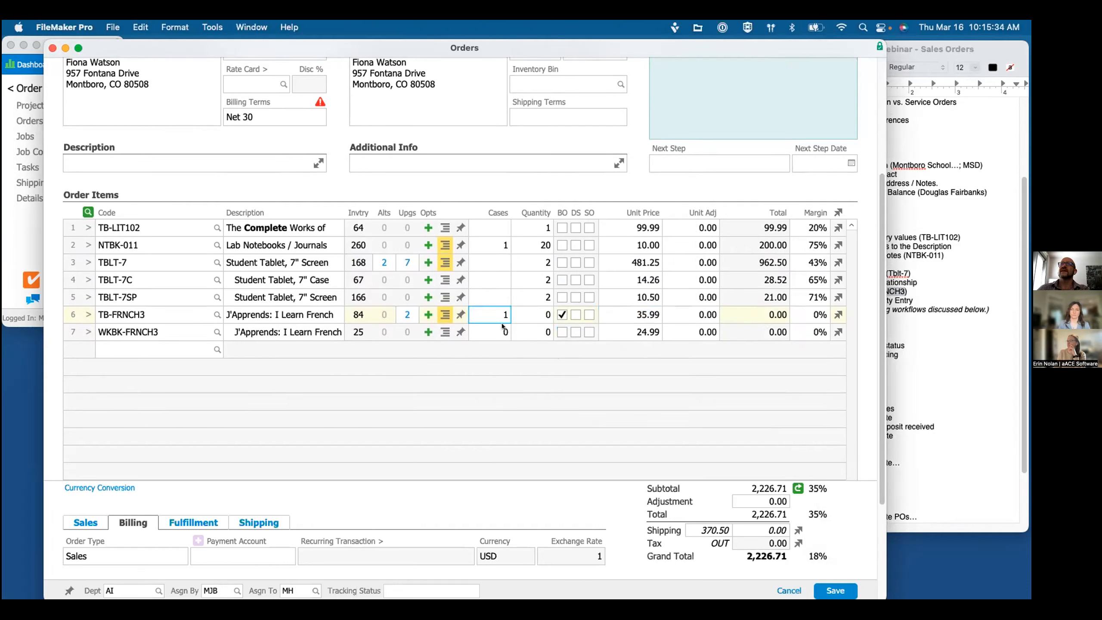
pyautogui.press('Tab')
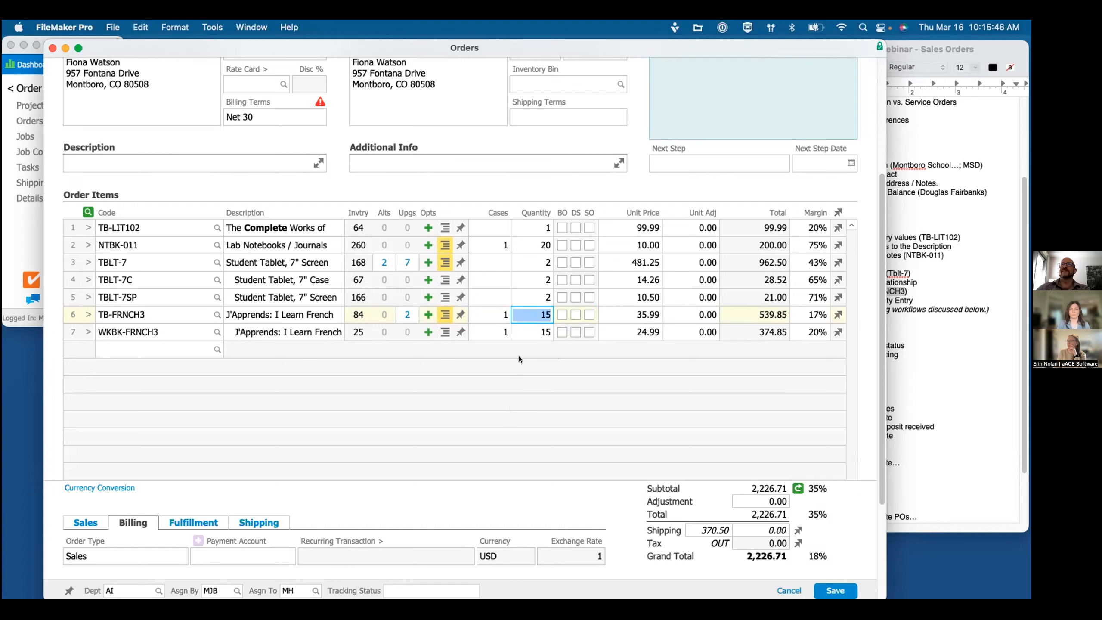
pyautogui.click(516, 372)
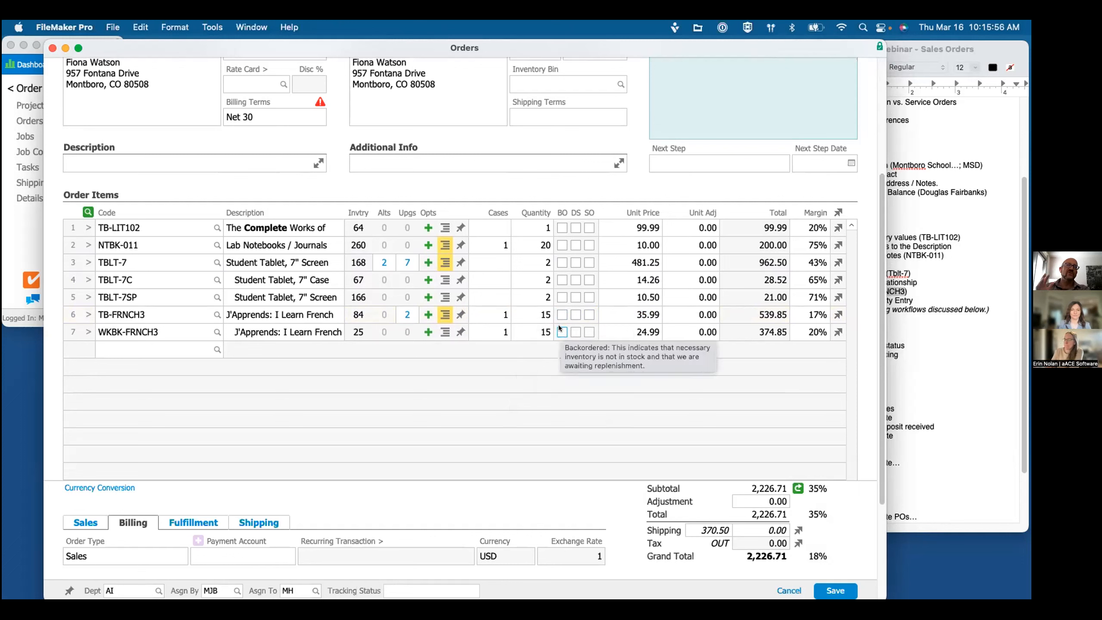
# Step: Review the completed sales order, save it without opening it, and check the next topic in the TextEdit outline
pyautogui.scroll(3, 526, 413)
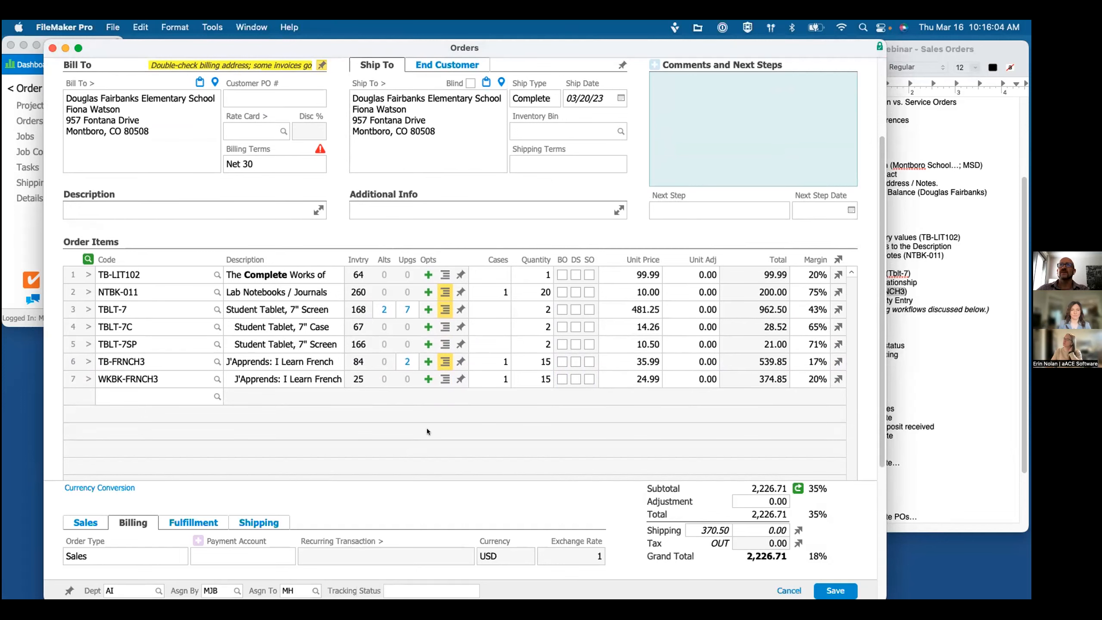
pyautogui.scroll(3, 438, 430)
pyautogui.scroll(-3, 437, 428)
pyautogui.scroll(1, 438, 428)
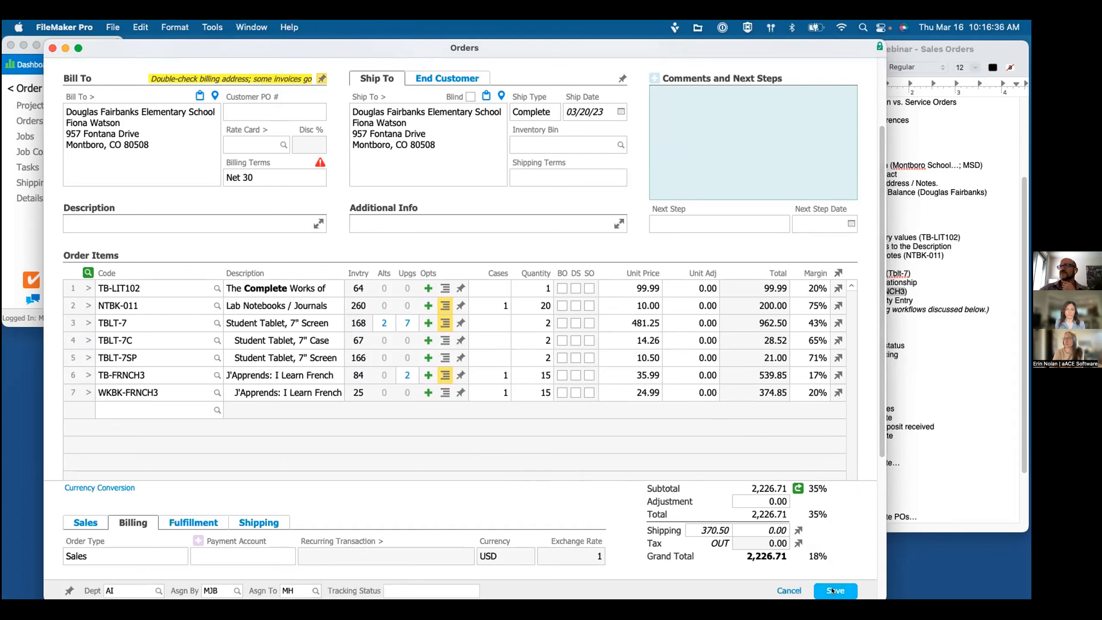
pyautogui.click(914, 348)
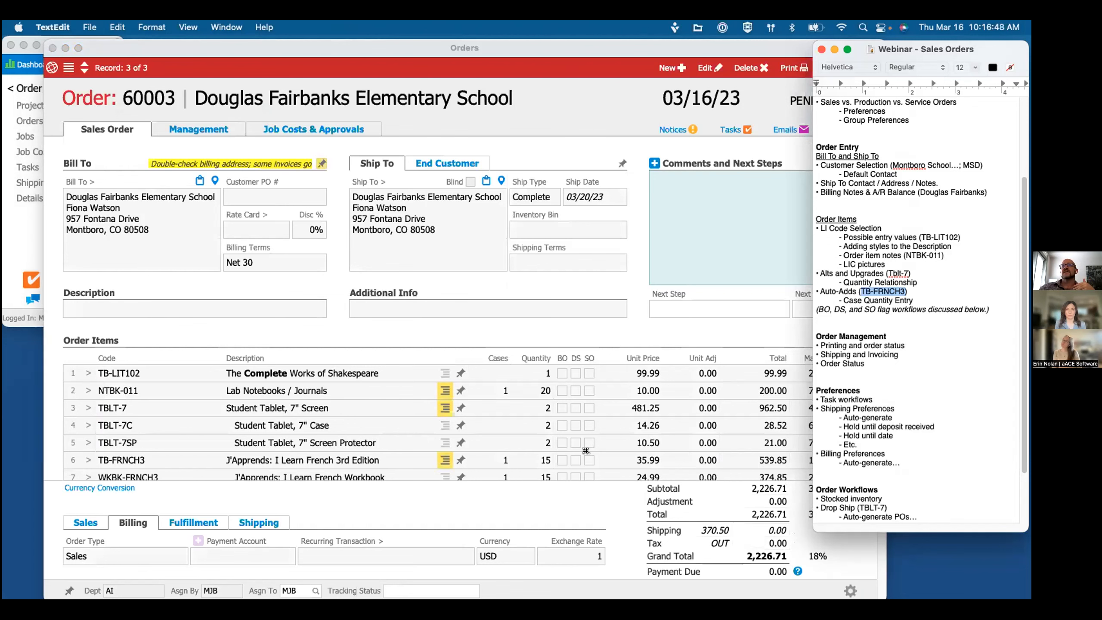
pyautogui.click(488, 230)
pyautogui.click(569, 264)
# Step: Preview the pending sales order's printout, examine its header, order items and signature area, and close the preview
pyautogui.click(789, 67)
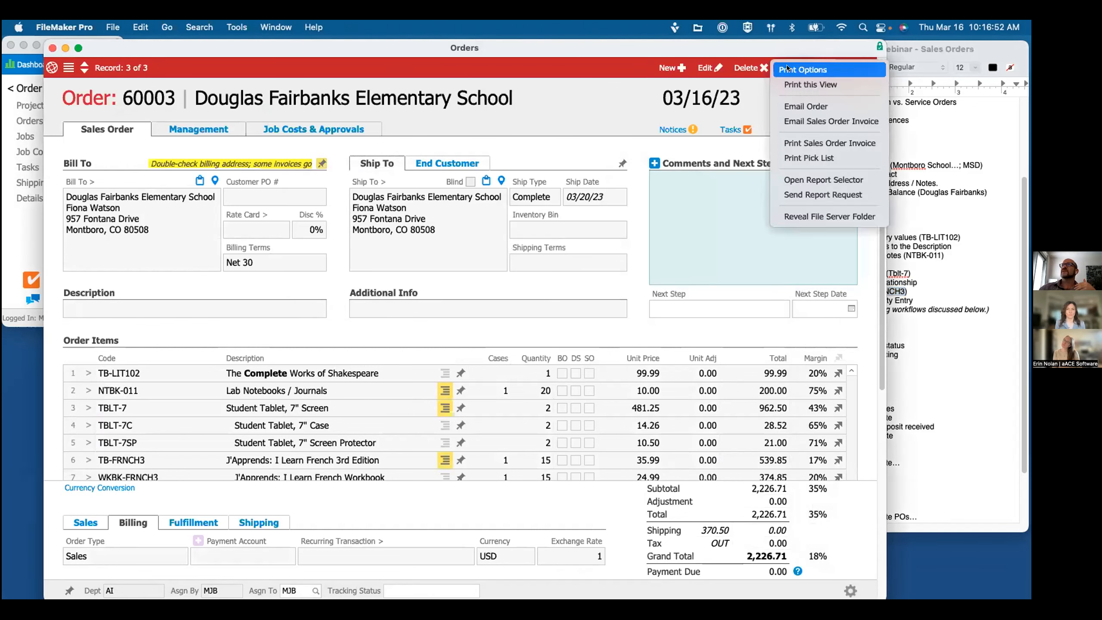
pyautogui.click(787, 84)
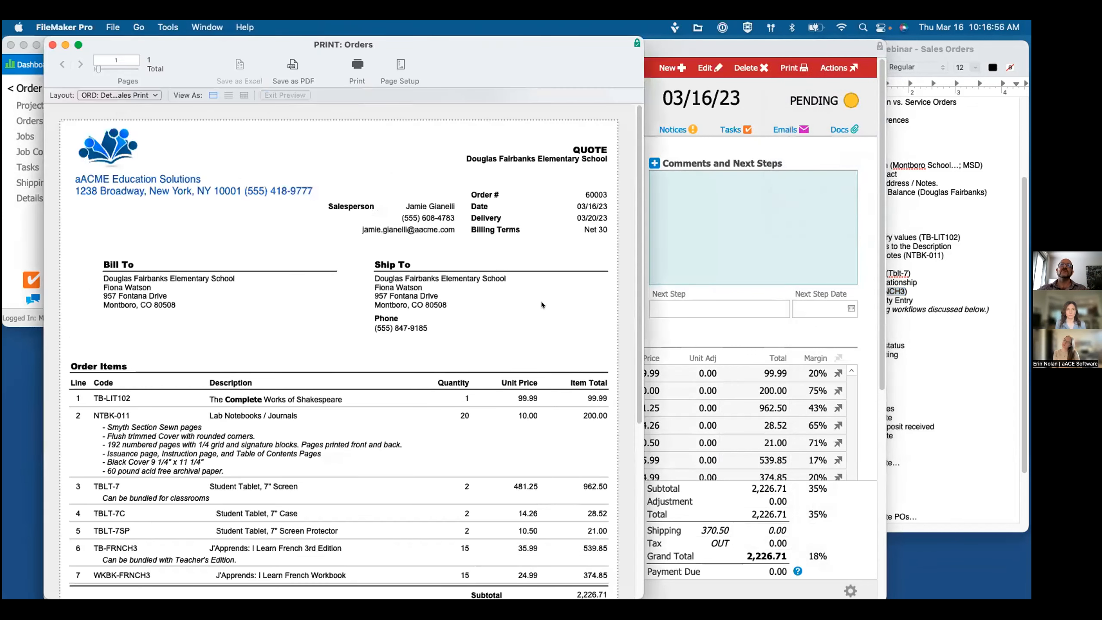
pyautogui.scroll(-5, 539, 314)
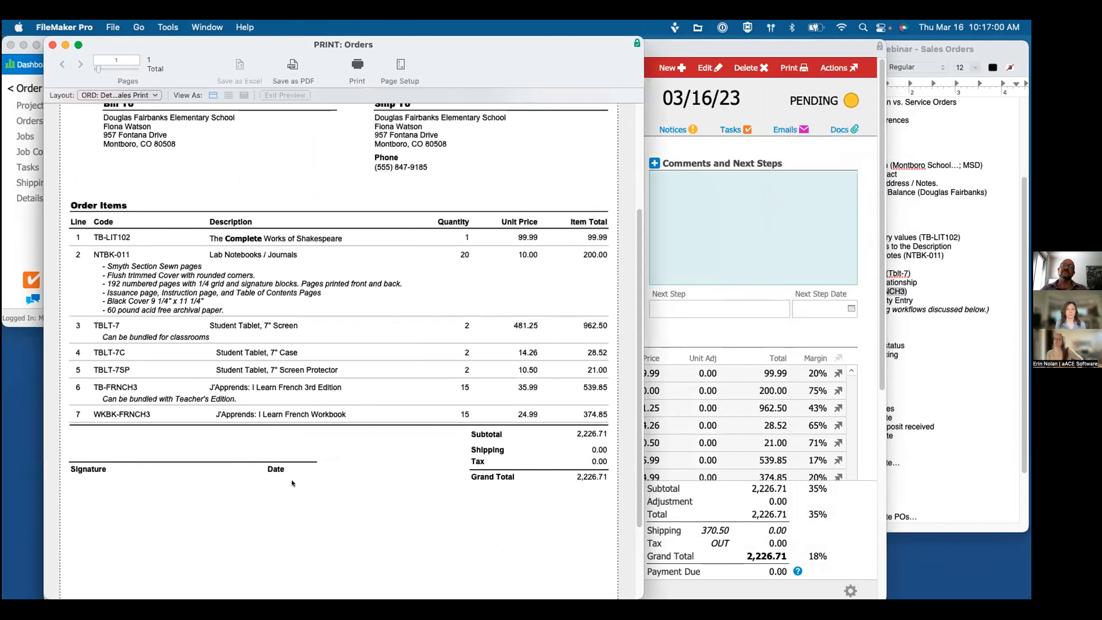
pyautogui.scroll(5, 291, 479)
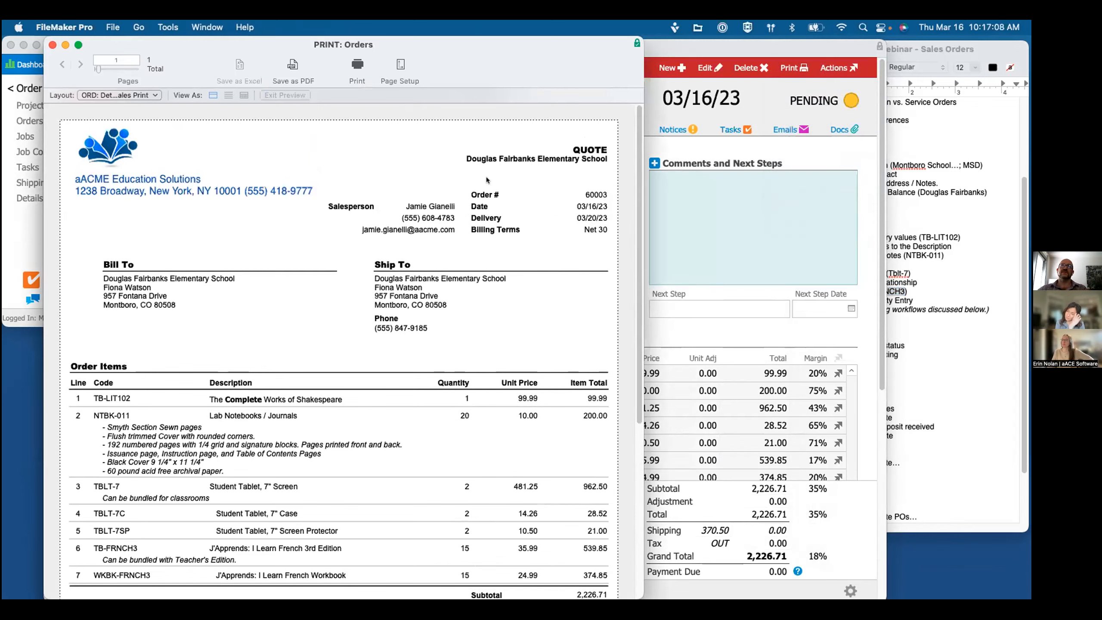
pyautogui.scroll(-3, 418, 265)
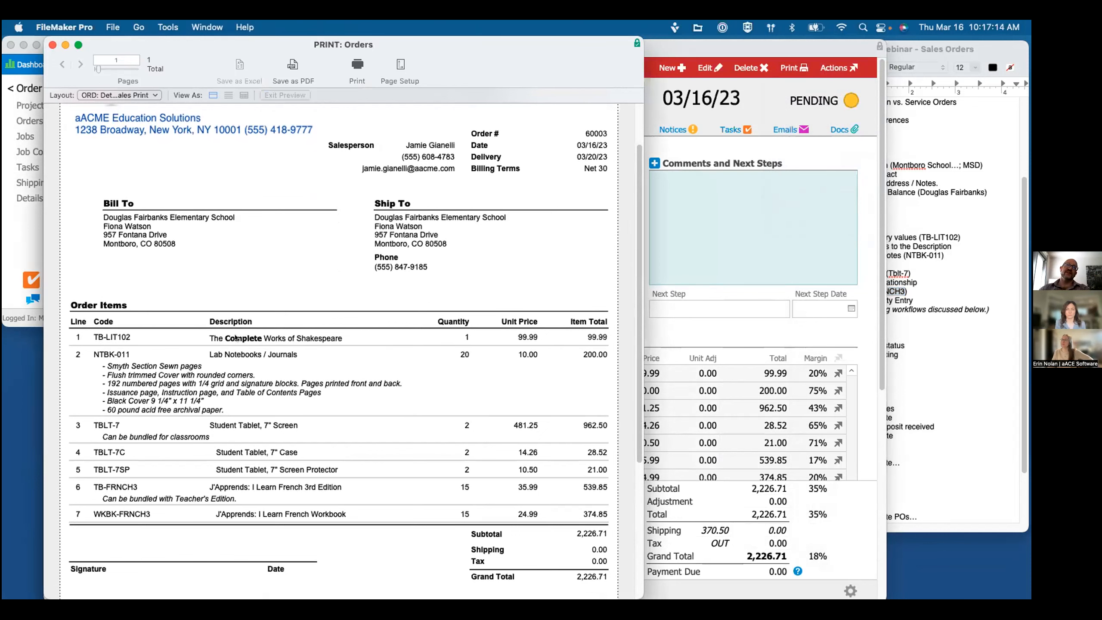
pyautogui.scroll(-2, 242, 330)
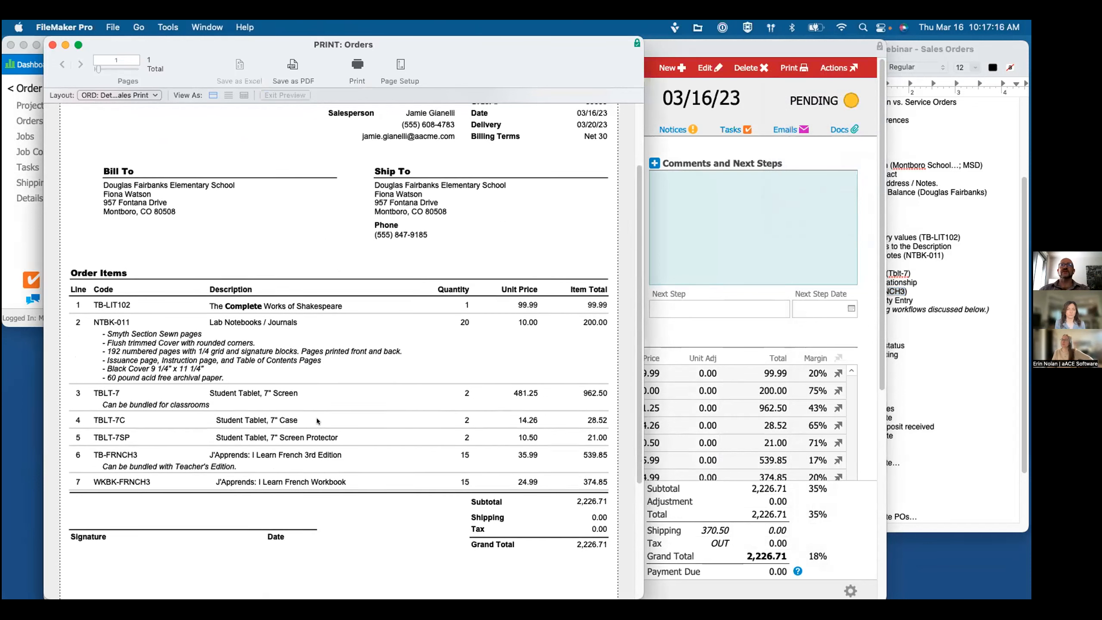
pyautogui.scroll(-1, 245, 307)
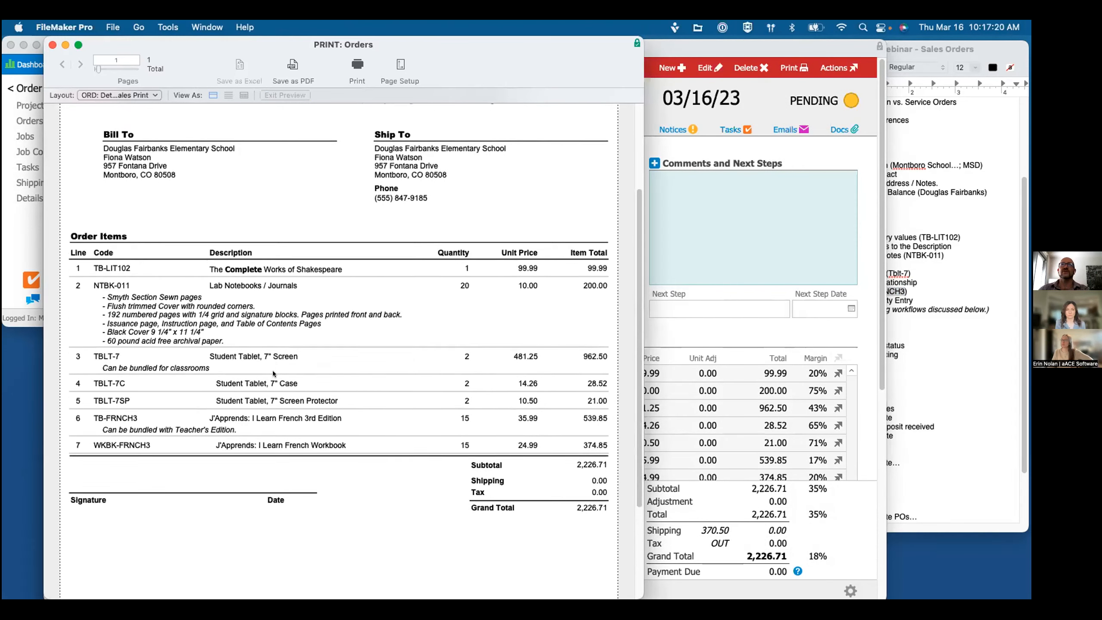
pyautogui.scroll(-1, 275, 376)
pyautogui.click(51, 45)
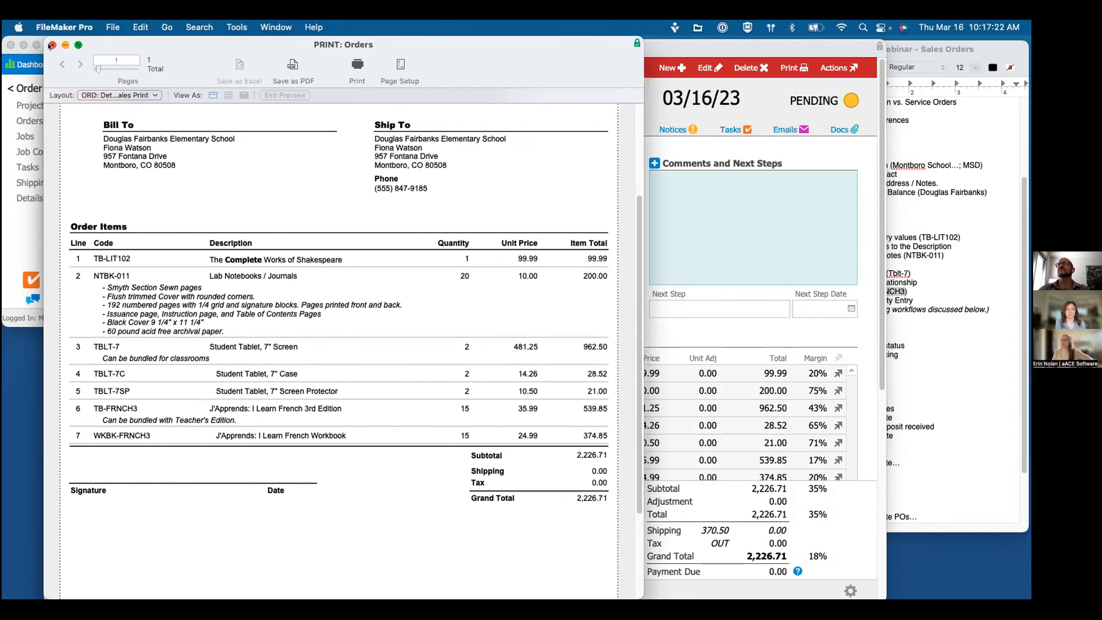
# Step: Check the outline's Order Management topics and change the pending sales order's status to open
pyautogui.click(925, 303)
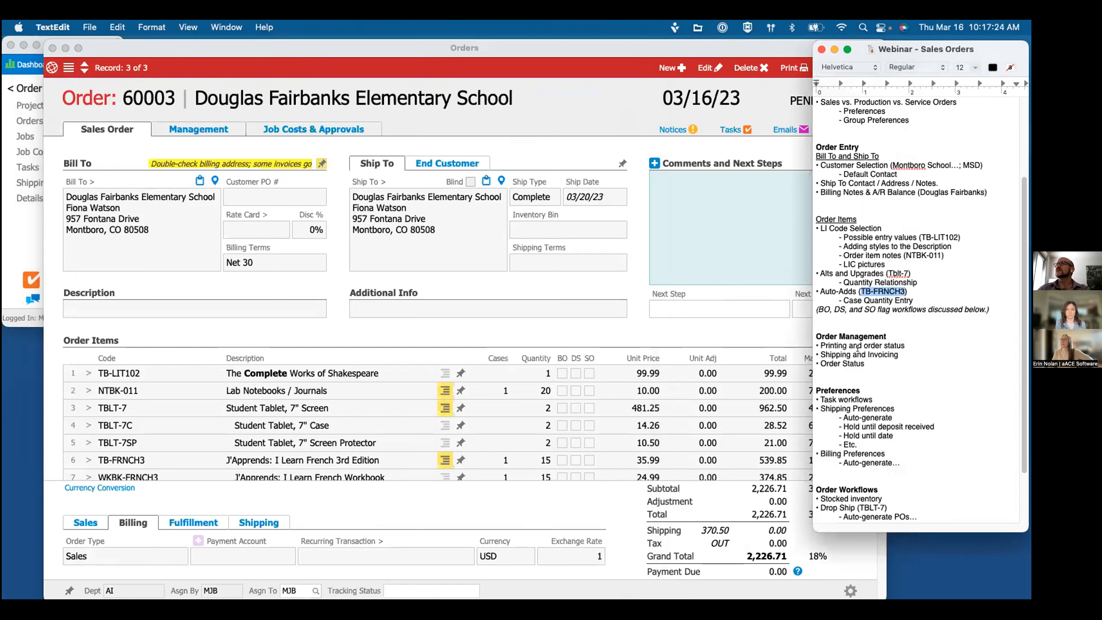
pyautogui.click(729, 336)
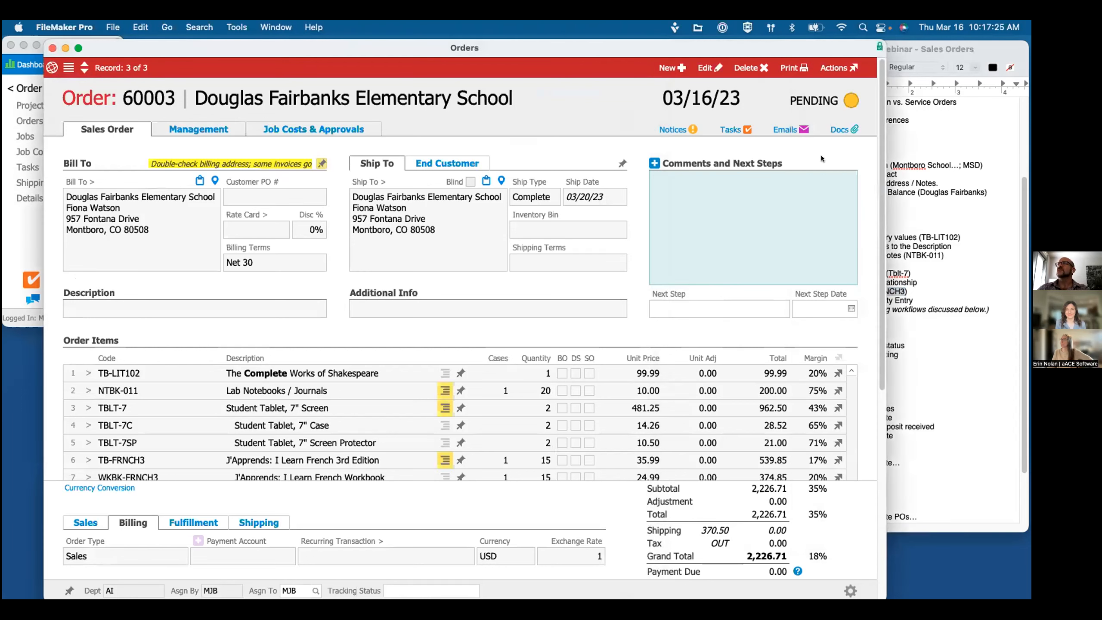
pyautogui.click(837, 69)
pyautogui.click(833, 106)
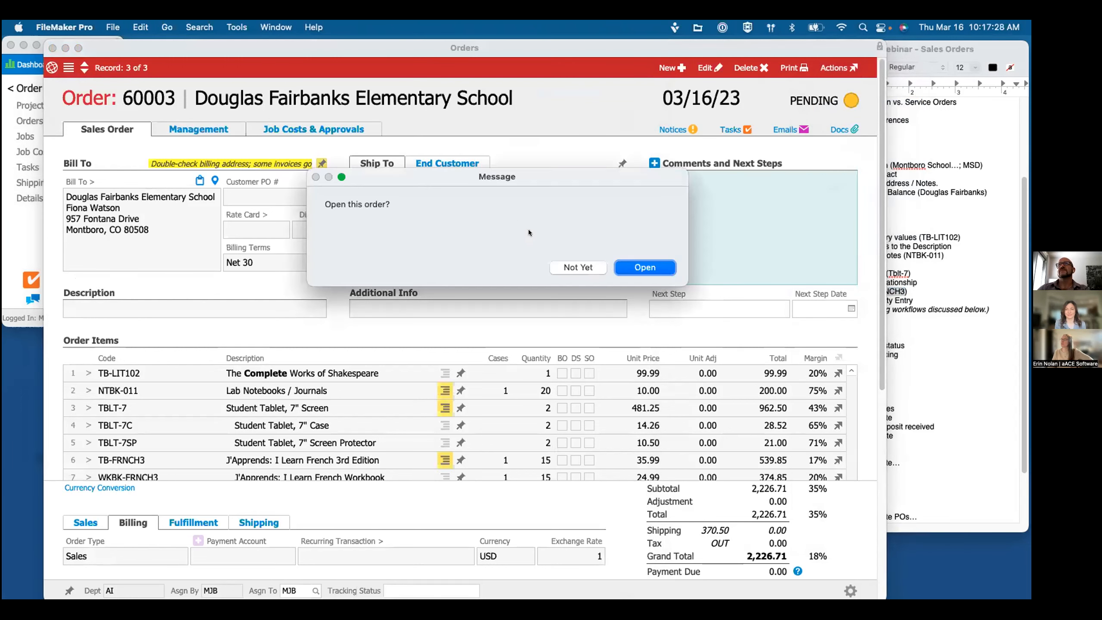
pyautogui.click(635, 265)
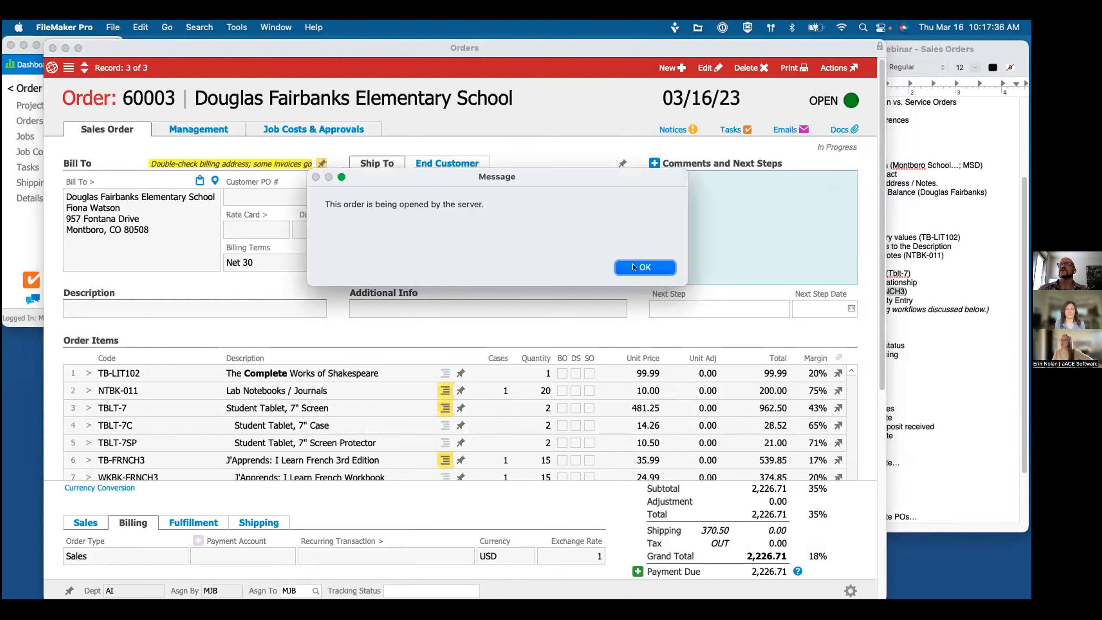
pyautogui.click(633, 266)
# Step: Preview the opened sales order's printout, examine its line items and payment totals, and close the preview
pyautogui.click(791, 68)
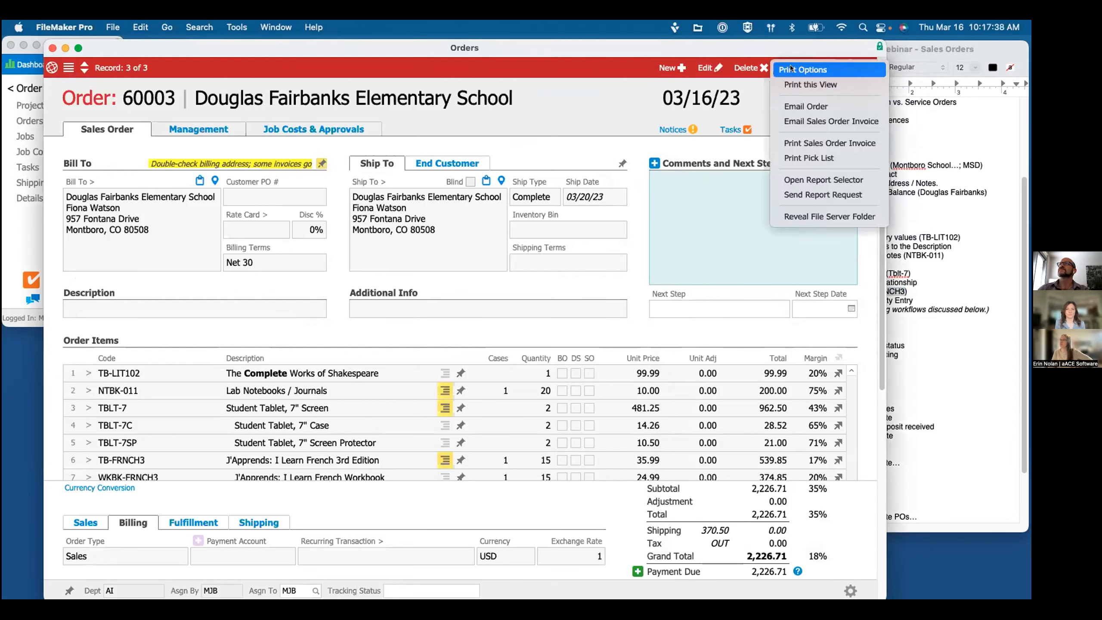
pyautogui.click(799, 85)
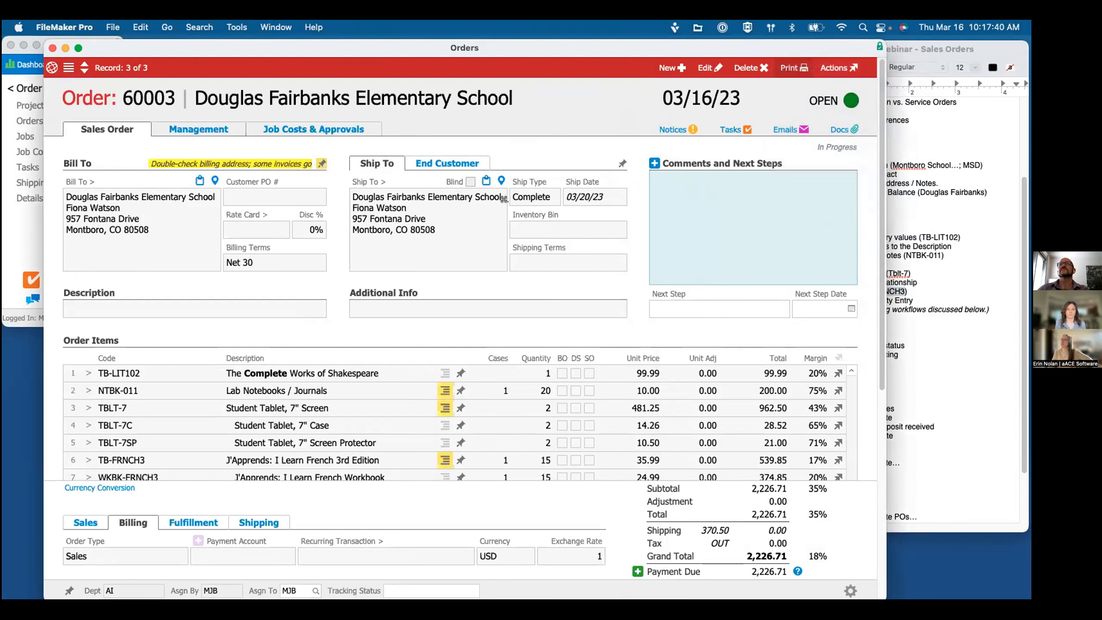
pyautogui.scroll(-4, 513, 304)
pyautogui.scroll(-2, 514, 302)
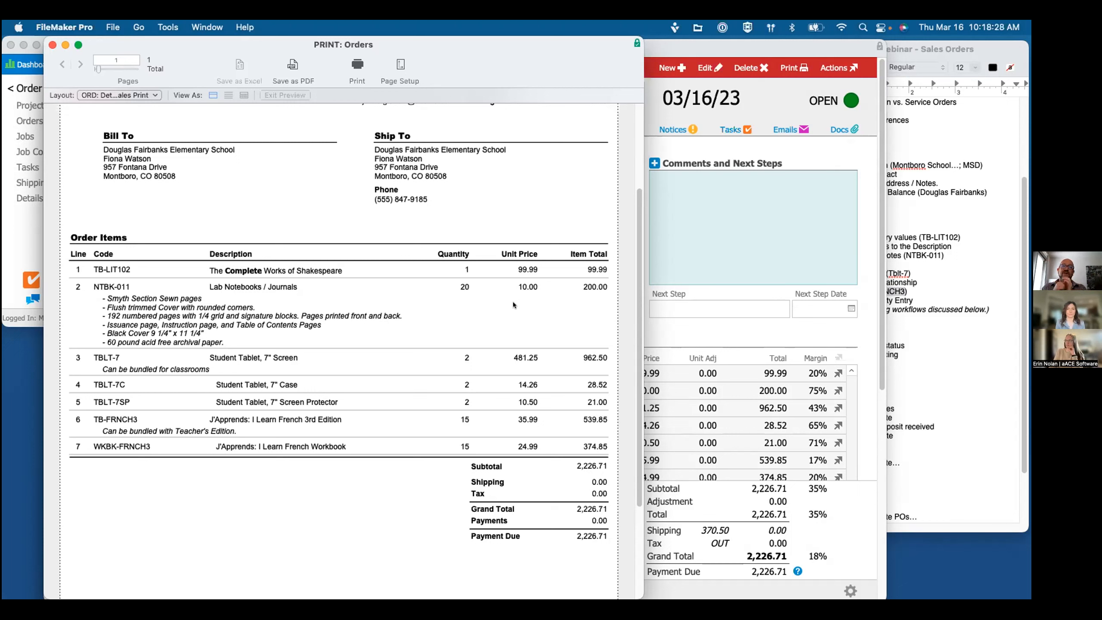
pyautogui.scroll(5, 513, 302)
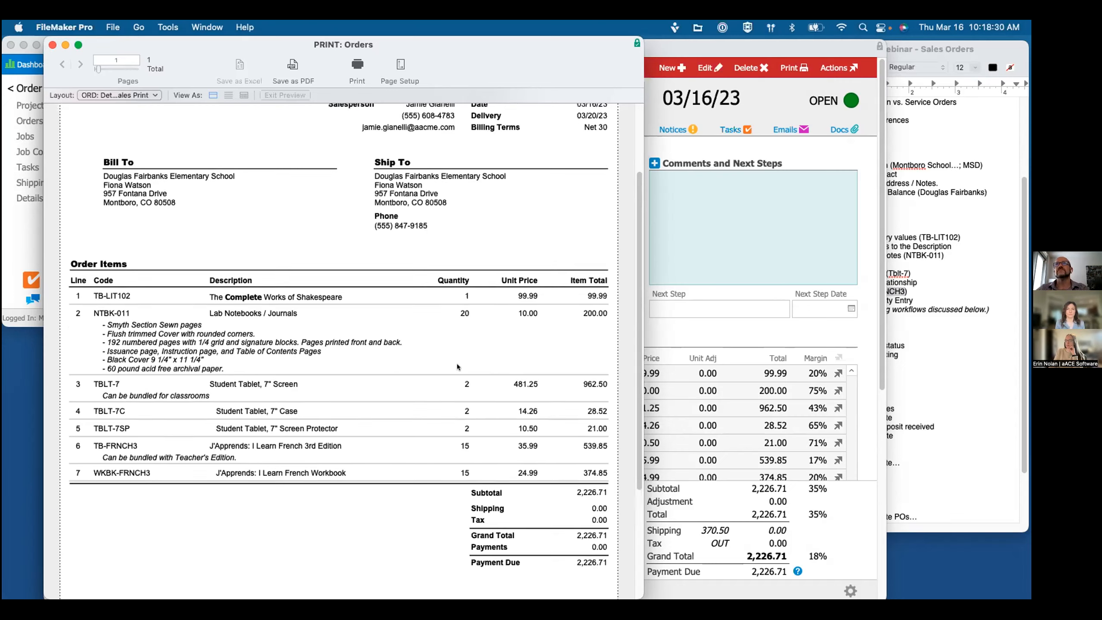
pyautogui.click(52, 45)
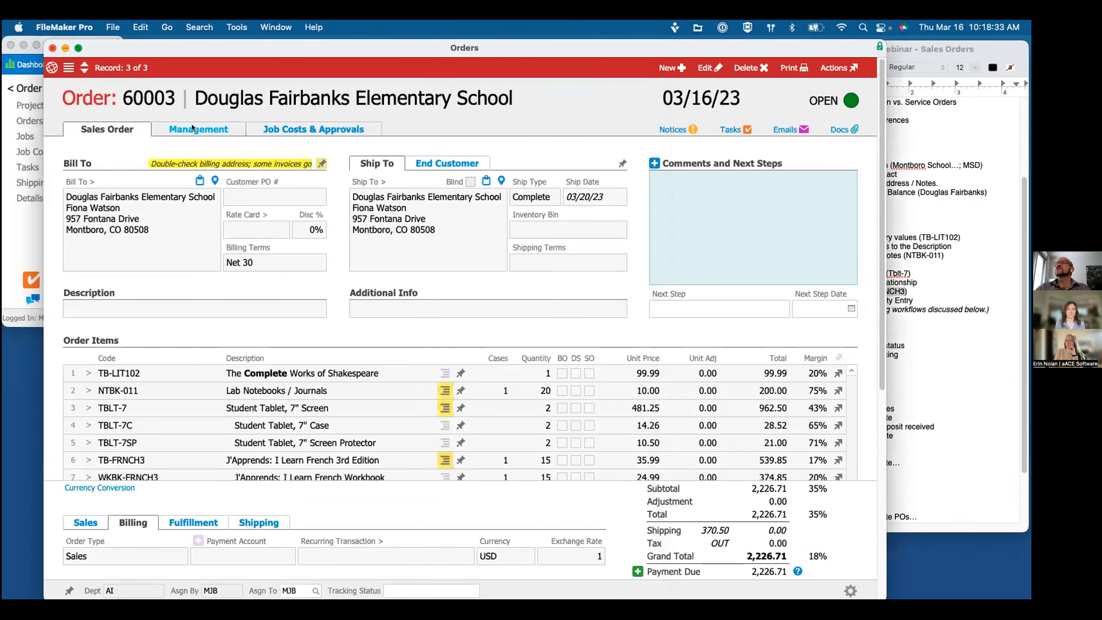
# Step: View the order's management overview and check the Preferences and Order Workflows topics in the TextEdit outline
pyautogui.click(192, 127)
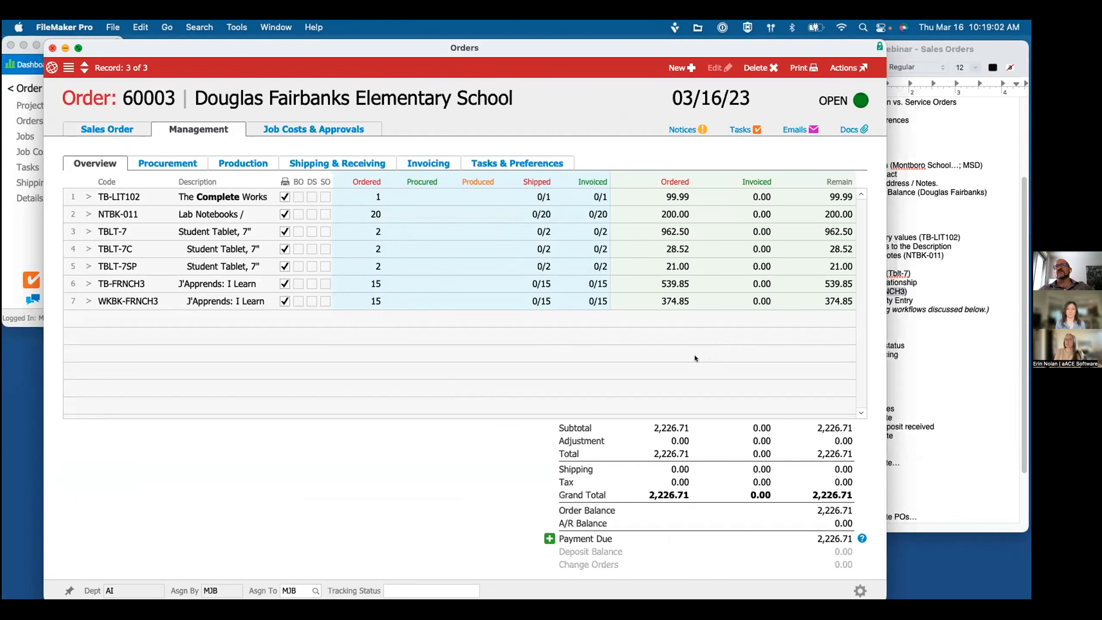
pyautogui.click(891, 356)
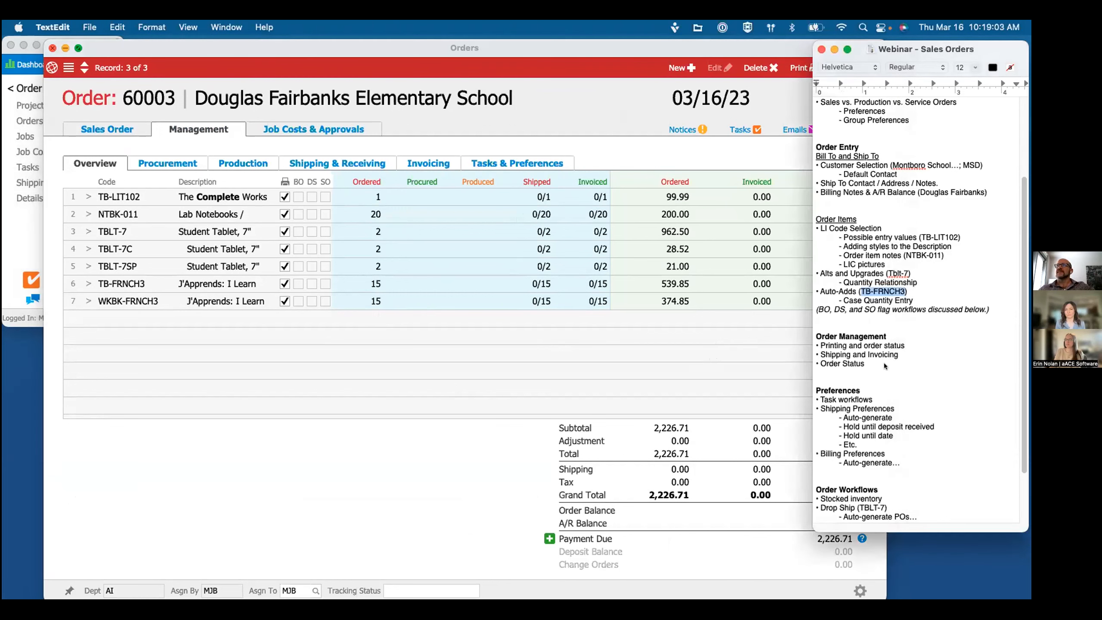
pyautogui.scroll(-5, 882, 357)
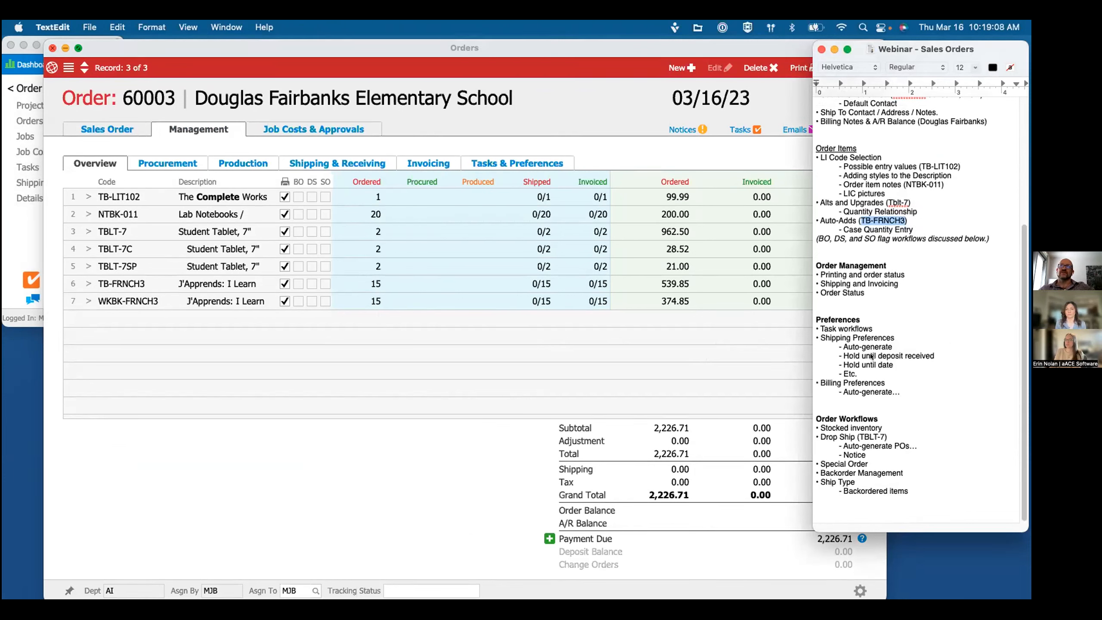
# Step: Return to aACE, open Management Preferences, and review the Order Entry, Billing, and Shipping settings
pyautogui.click(544, 376)
pyautogui.click(17, 231)
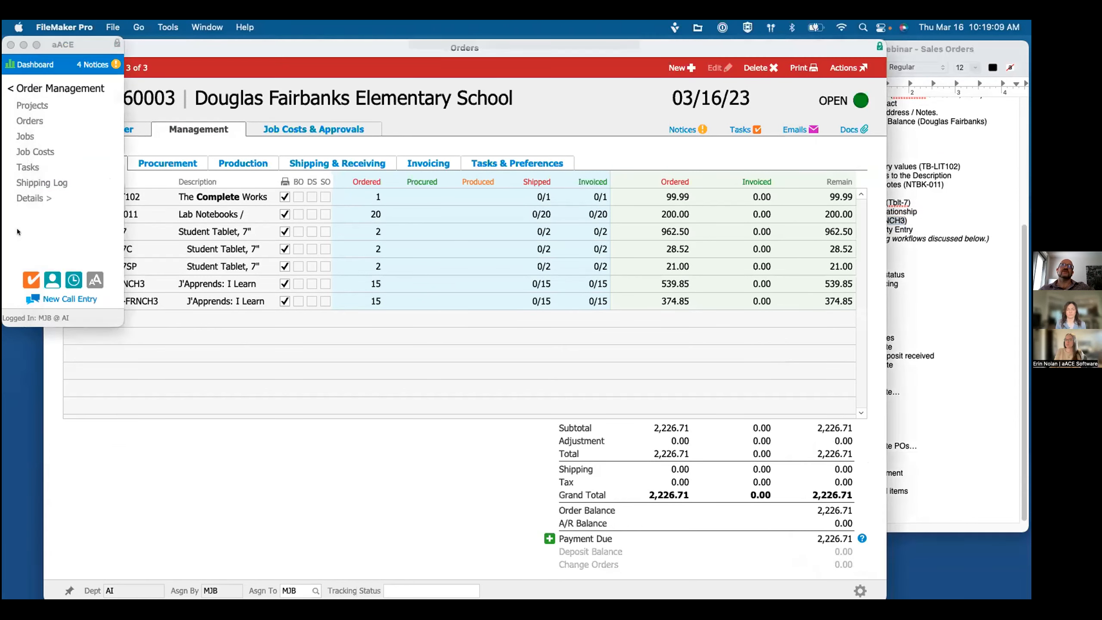
pyautogui.click(26, 88)
pyautogui.click(29, 106)
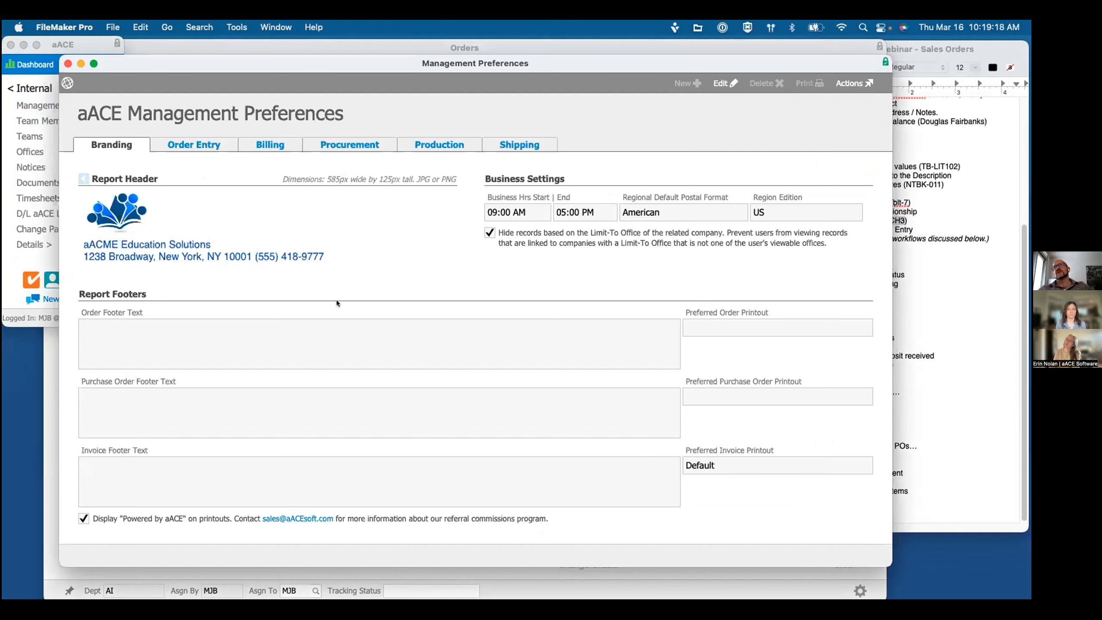
pyautogui.click(194, 143)
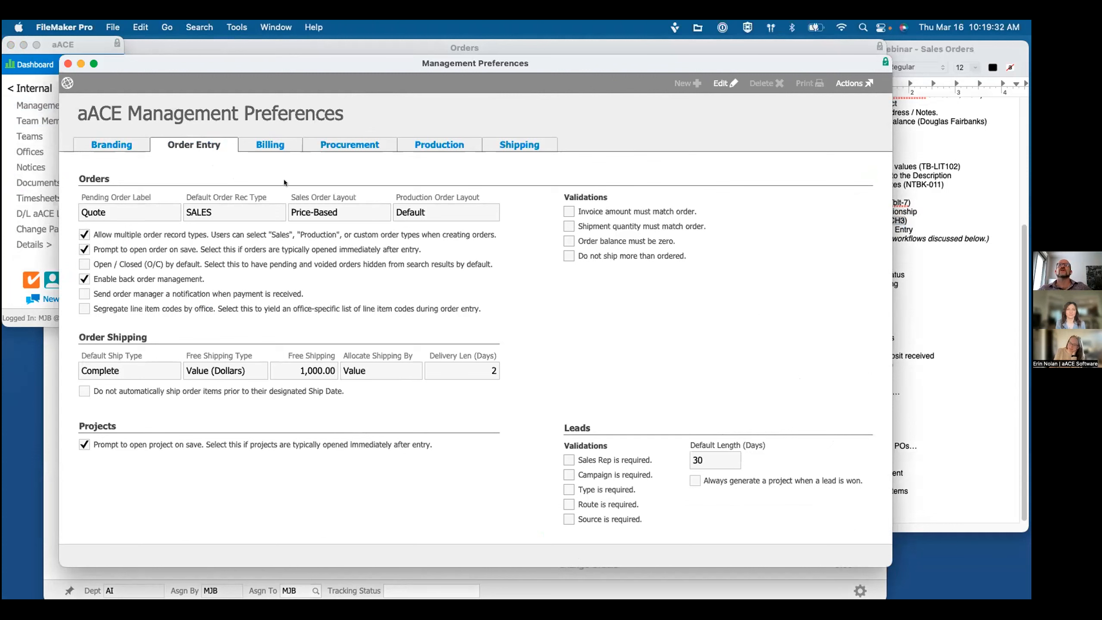
pyautogui.click(270, 145)
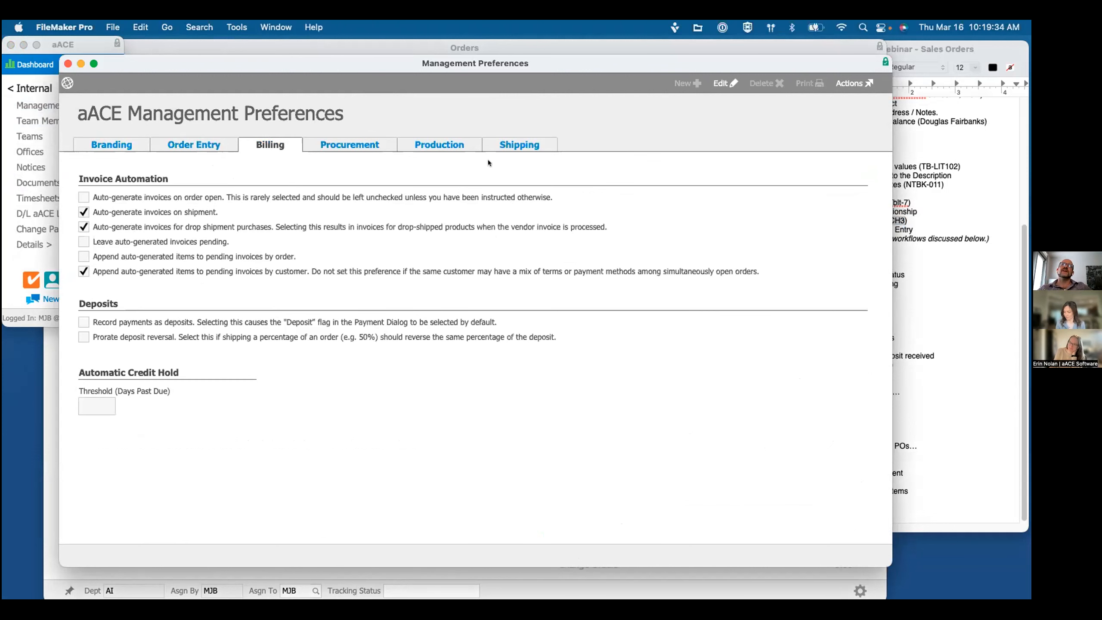
pyautogui.click(517, 145)
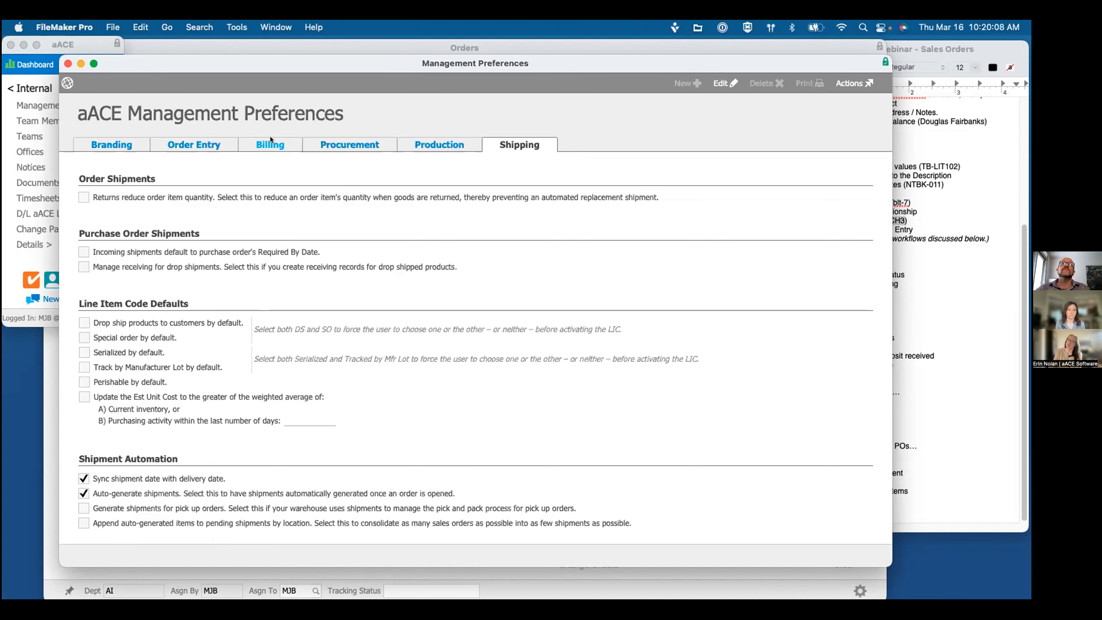
# Step: Review the Procurement and Production preferences, recheck the Billing automation settings, and close Management Preferences
pyautogui.click(347, 141)
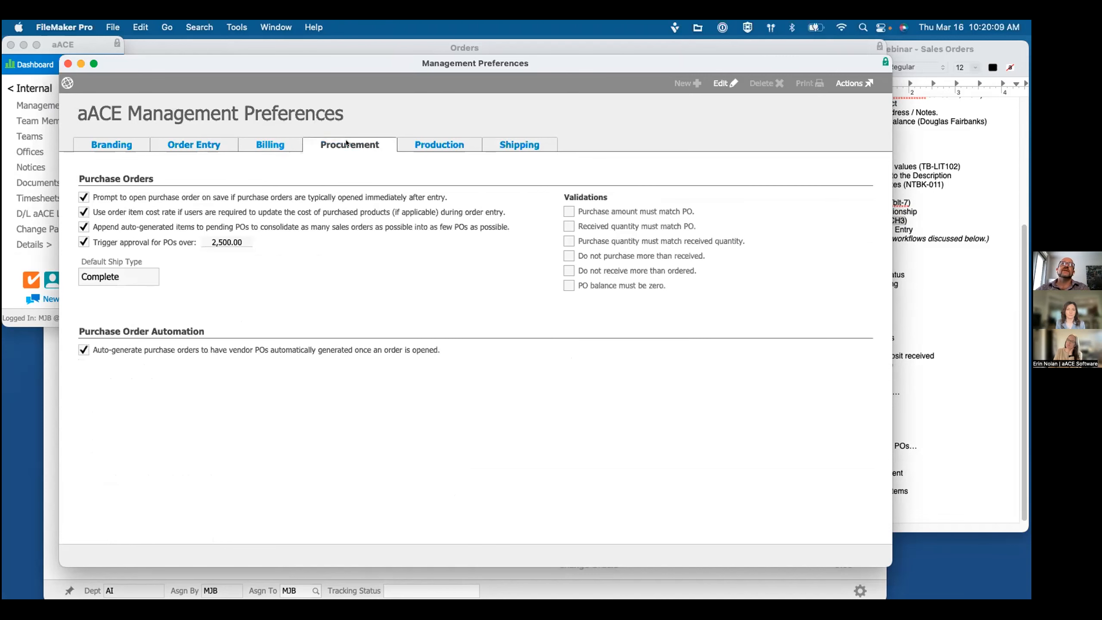
pyautogui.click(420, 139)
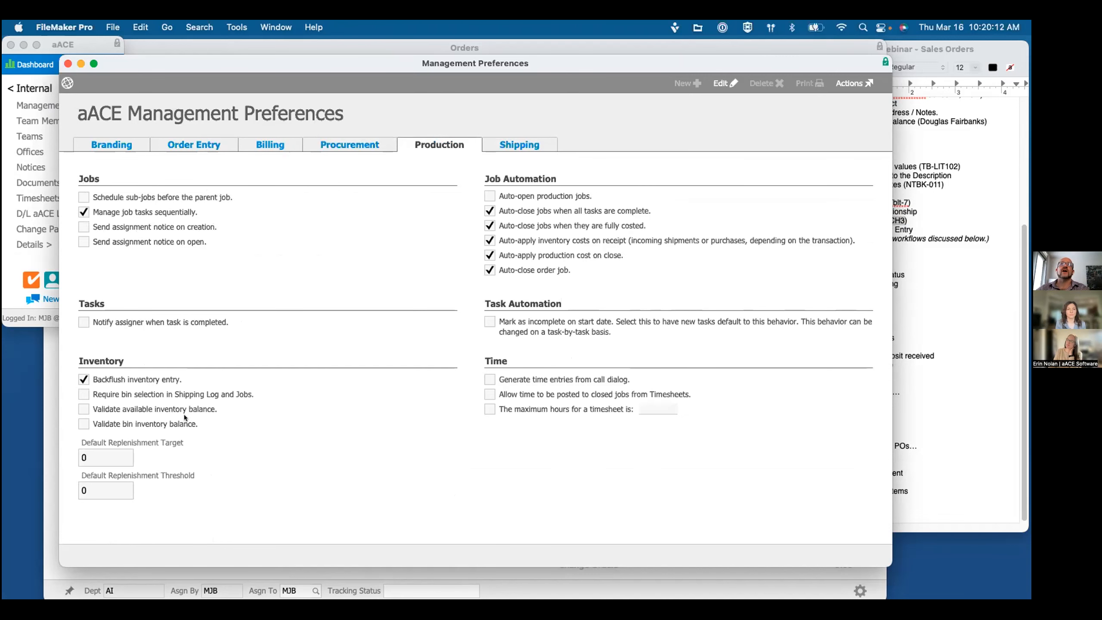
pyautogui.click(327, 147)
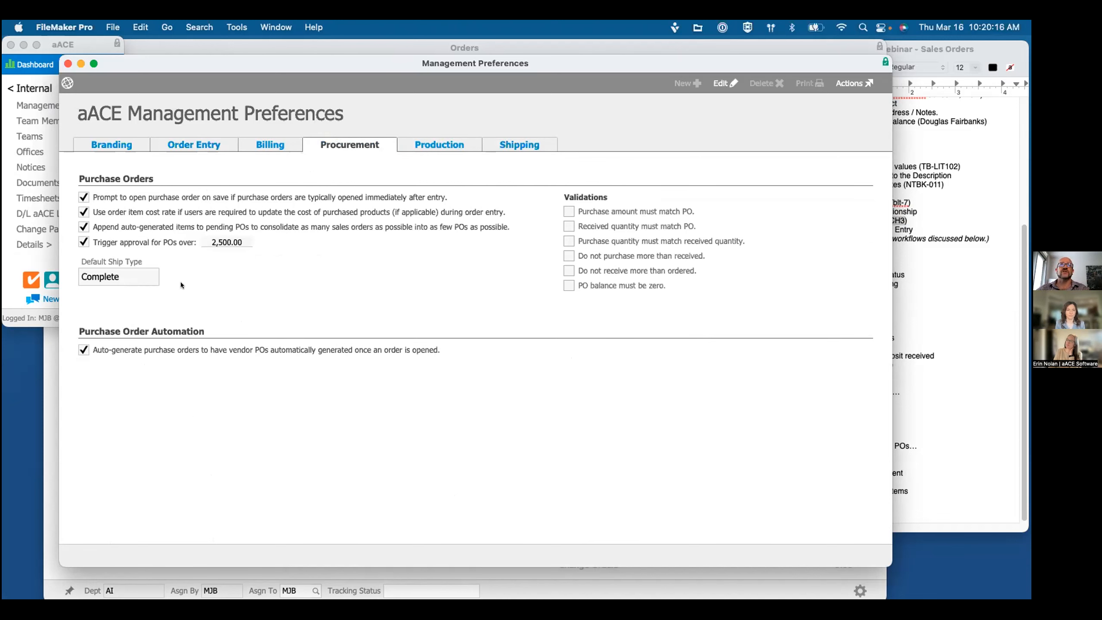
pyautogui.click(272, 143)
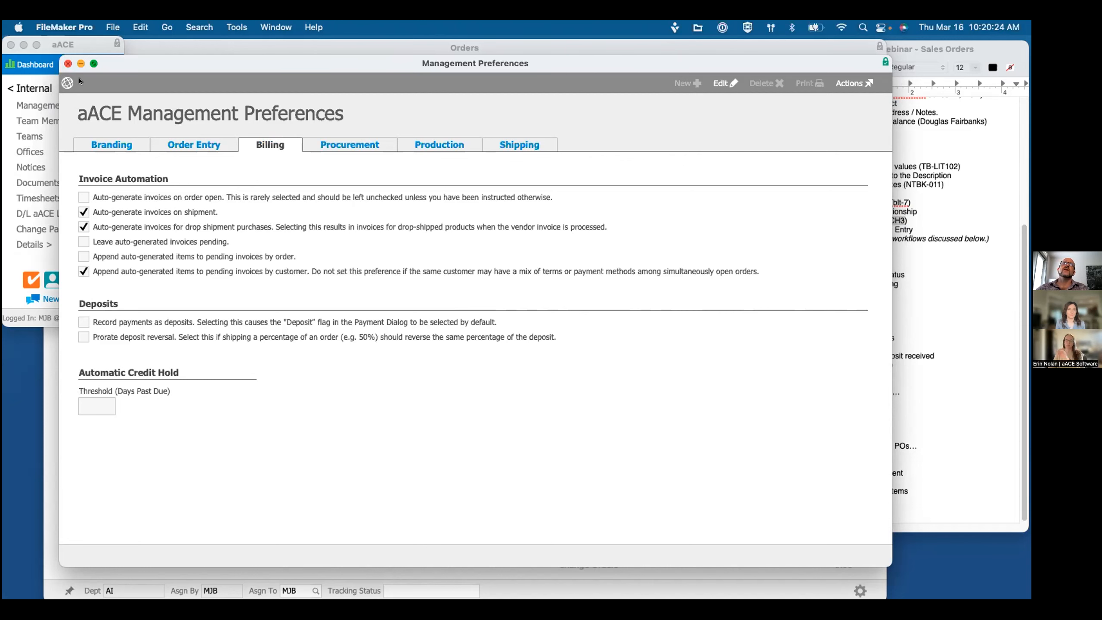
pyautogui.click(68, 64)
# Step: Review the order's task and shipping hold preferences, and open its pending outgoing shipment from the Shipping & Receiving details
pyautogui.click(508, 166)
pyautogui.click(498, 158)
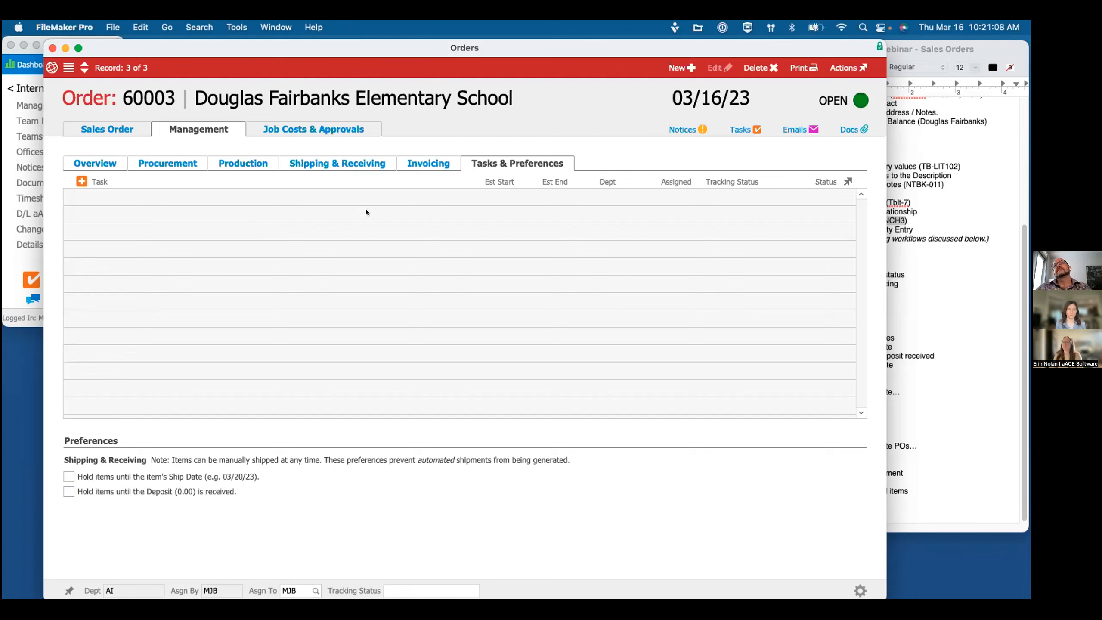
pyautogui.click(328, 164)
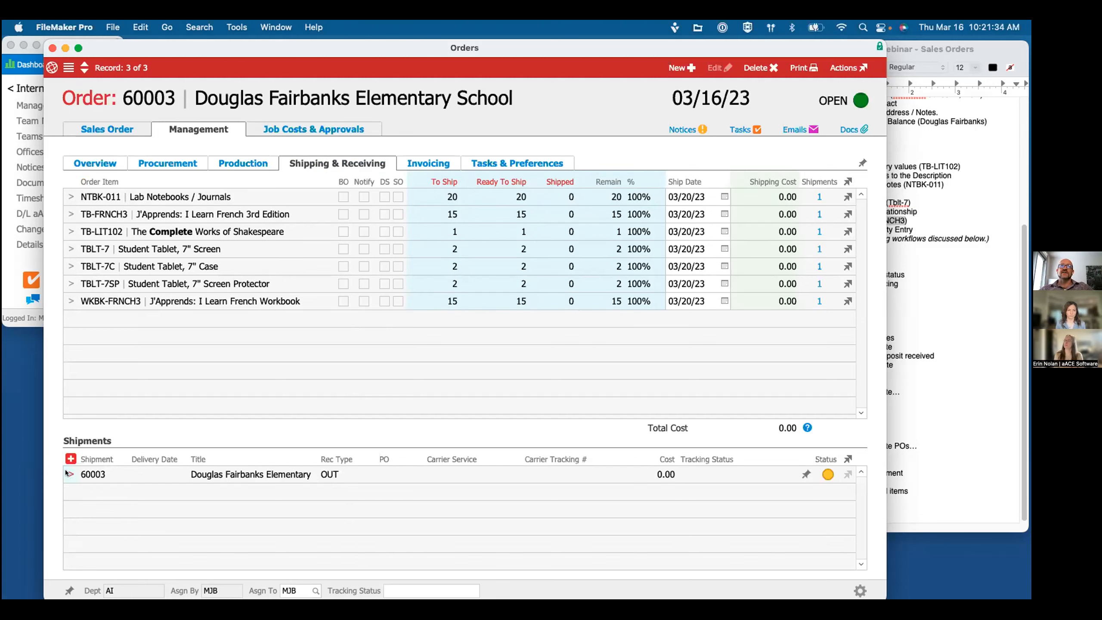
pyautogui.click(275, 475)
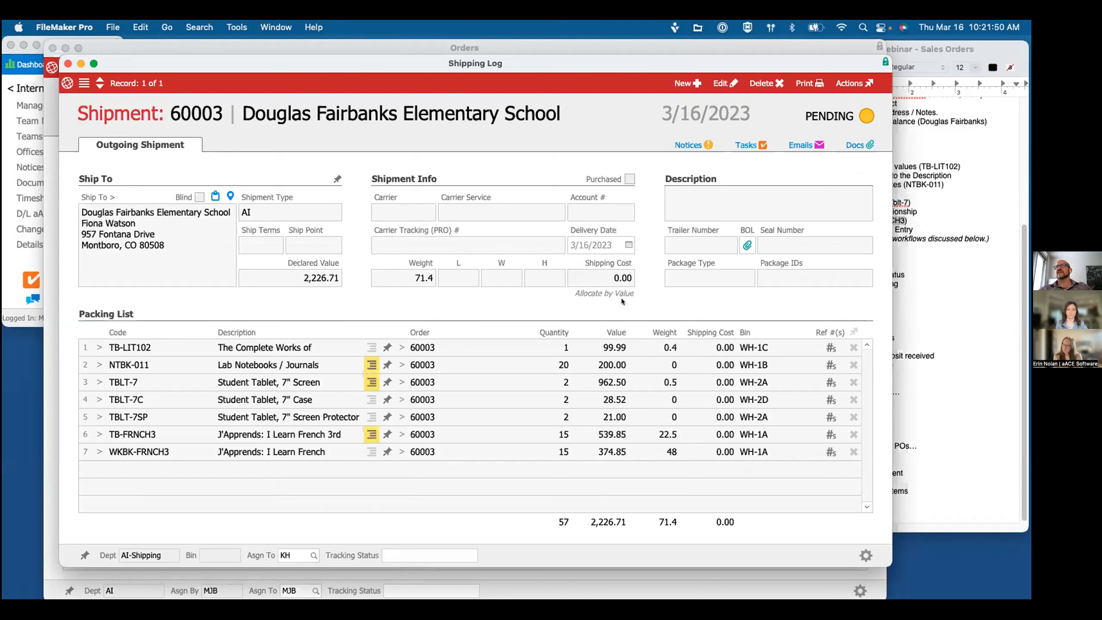
# Step: Mark the pending outgoing shipment as shipped, and review and close the invoice generated from it
pyautogui.click(848, 83)
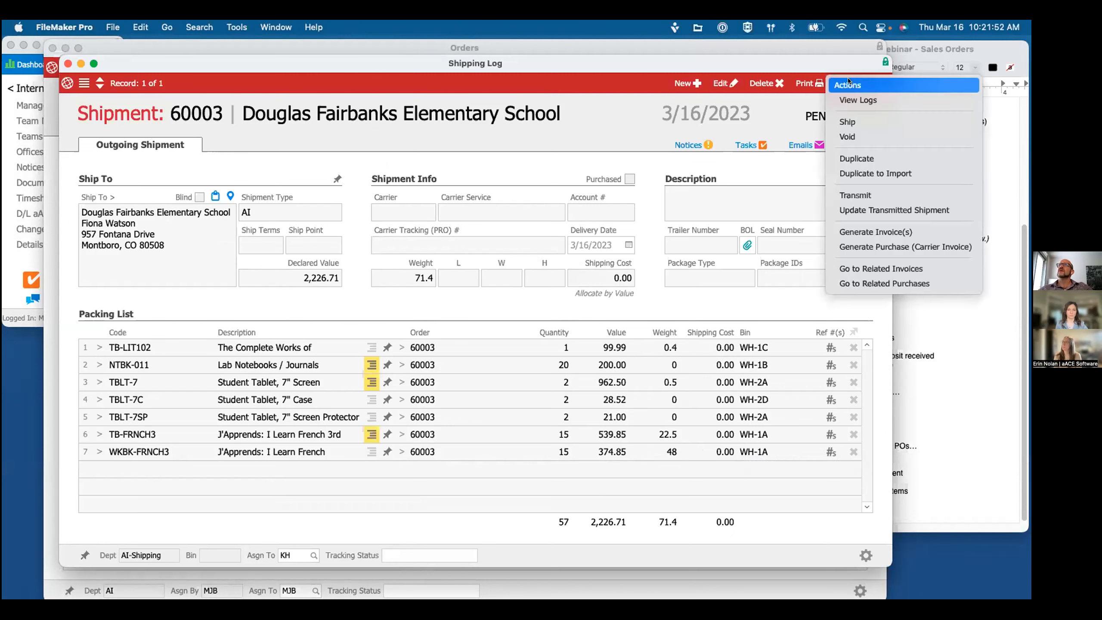
pyautogui.click(840, 121)
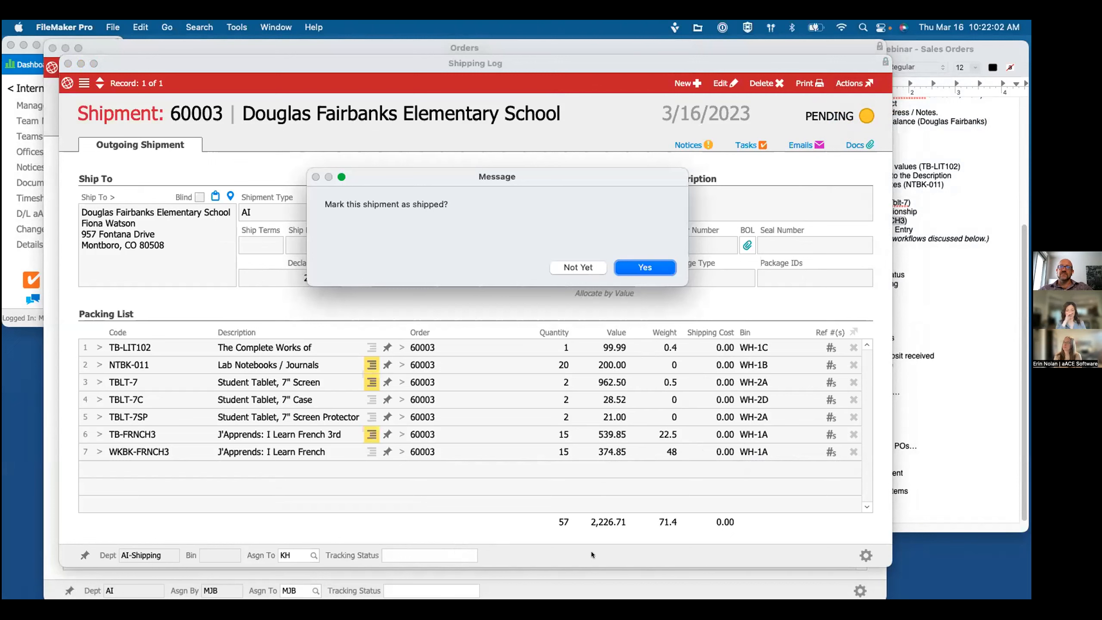
pyautogui.click(644, 266)
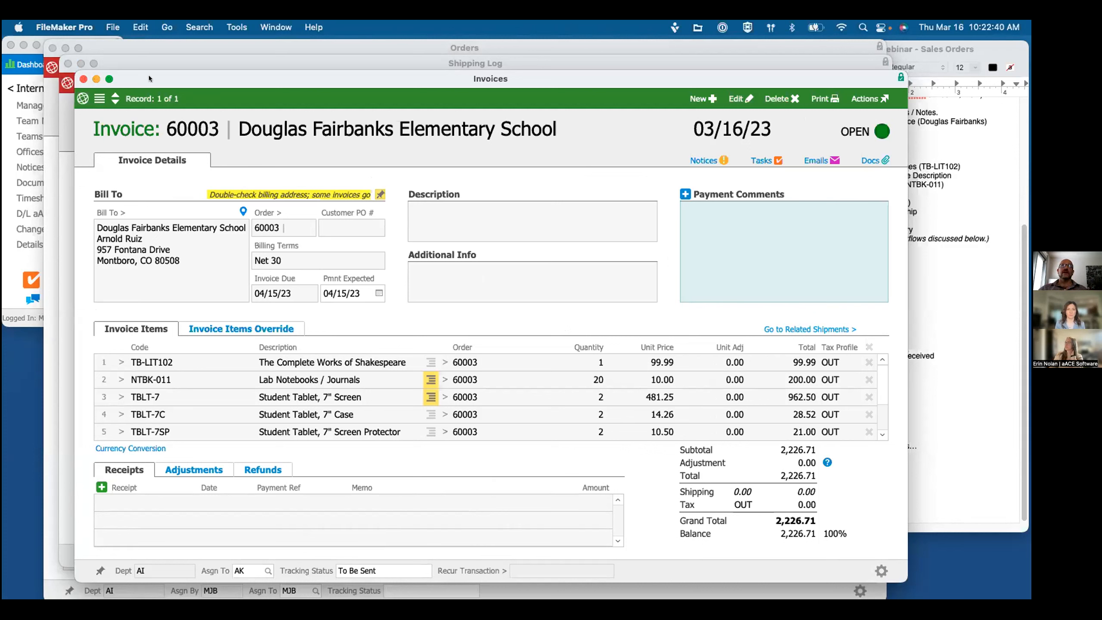
pyautogui.moveTo(149, 79); pyautogui.dragTo(203, 96)
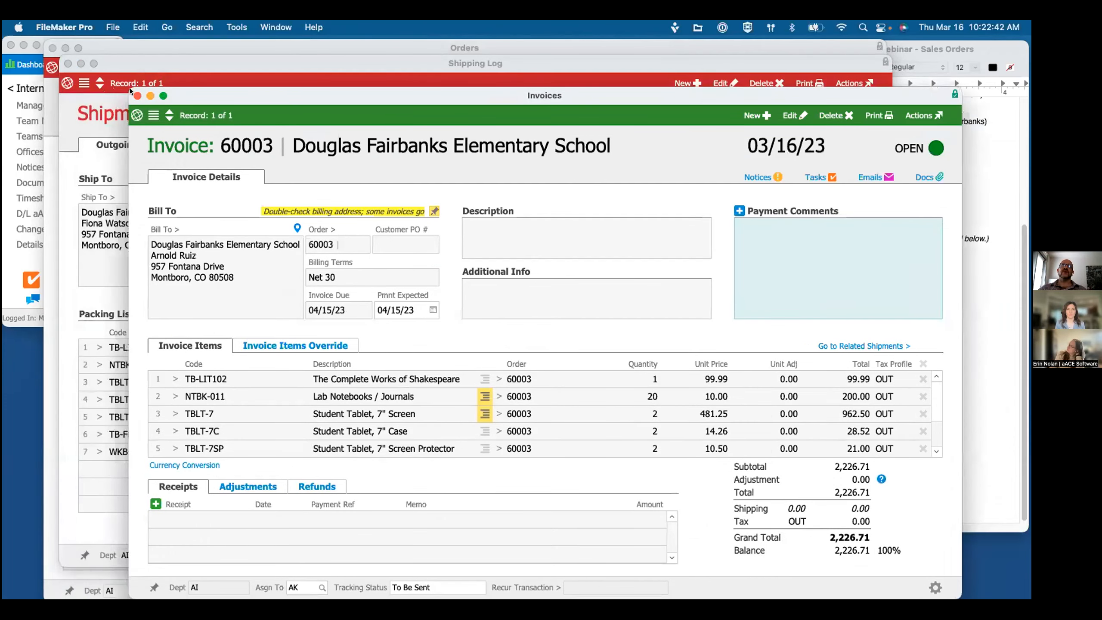
pyautogui.click(136, 96)
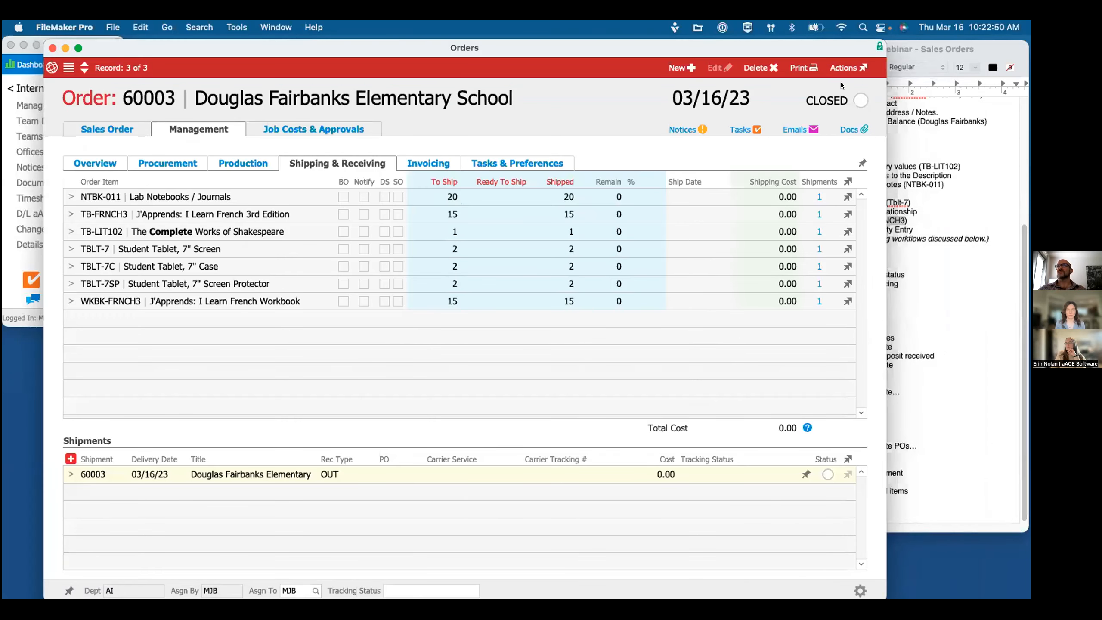
# Step: Review the sales order's log entries and close the Log Viewer
pyautogui.click(840, 68)
pyautogui.click(829, 85)
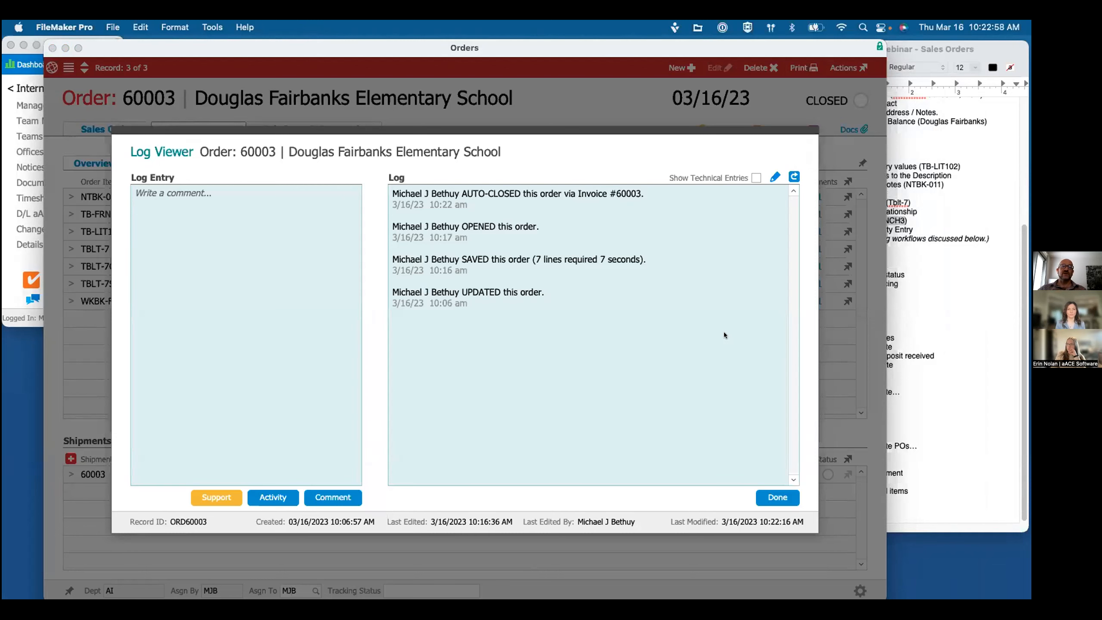
pyautogui.click(768, 498)
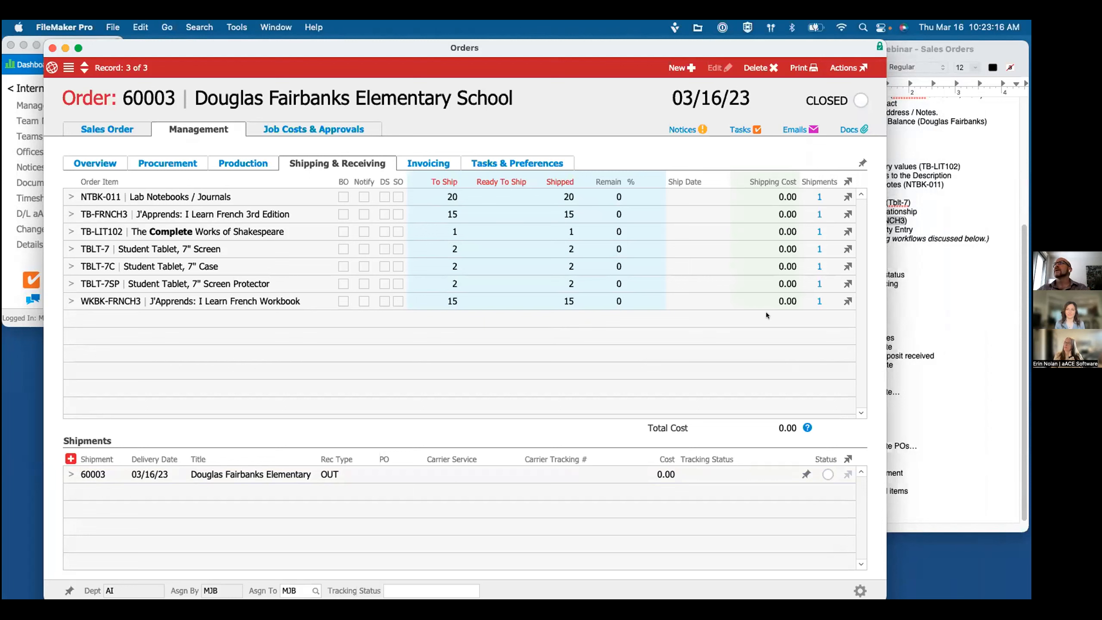
# Step: Check the Preferences topics in the TextEdit outline, and return to the order's task and shipping hold preferences
pyautogui.click(982, 304)
pyautogui.scroll(-1, 911, 357)
pyautogui.scroll(1, 910, 358)
pyautogui.moveTo(830, 338); pyautogui.dragTo(885, 383)
pyautogui.click(885, 383)
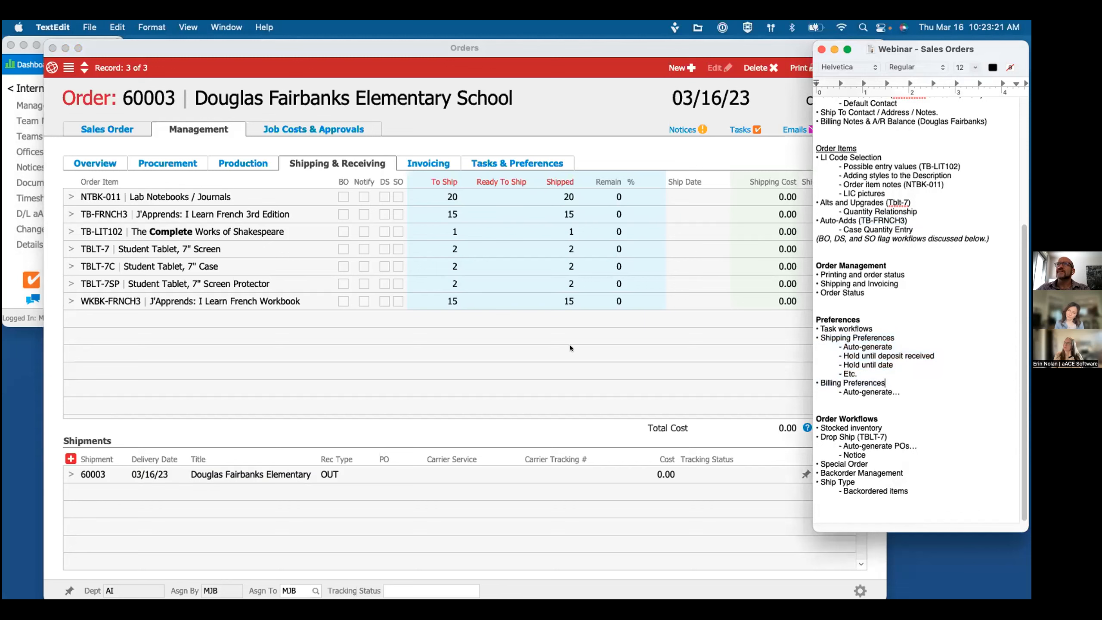
pyautogui.click(522, 166)
pyautogui.click(522, 166)
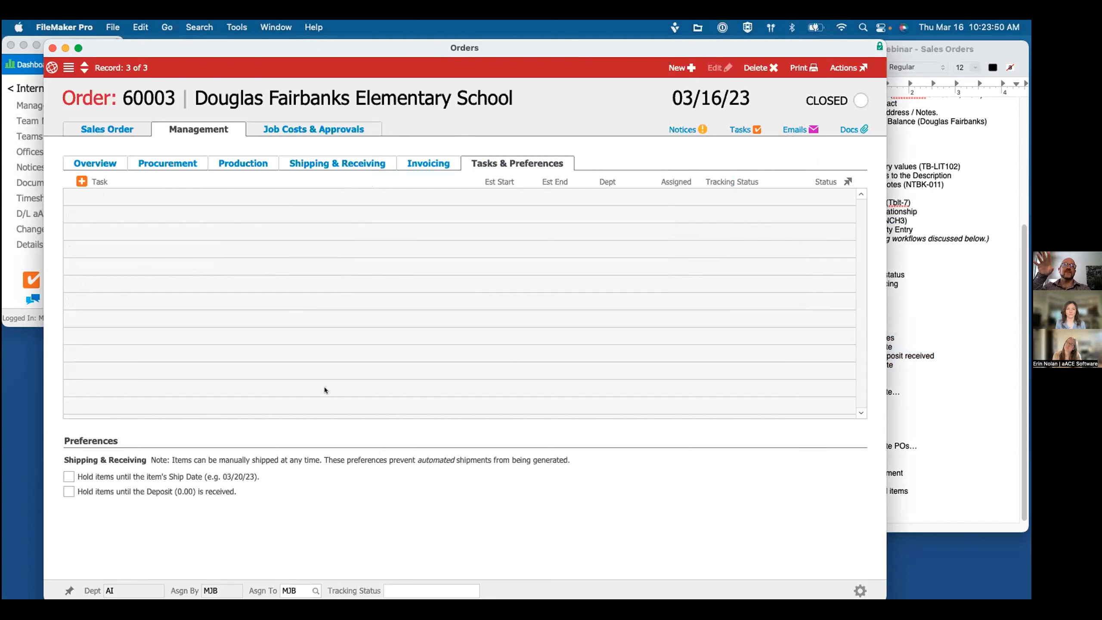
# Step: Switch to the TextEdit outline and review the Billing Preferences topic and the Stocked inventory and Drop Ship workflows
pyautogui.click(930, 333)
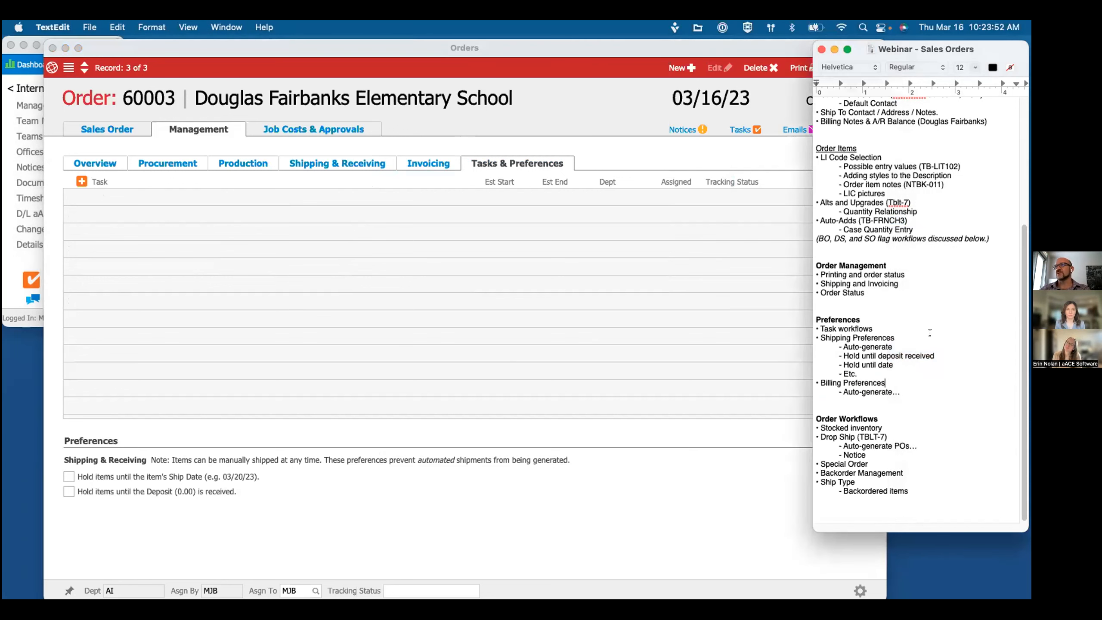
pyautogui.click(890, 386)
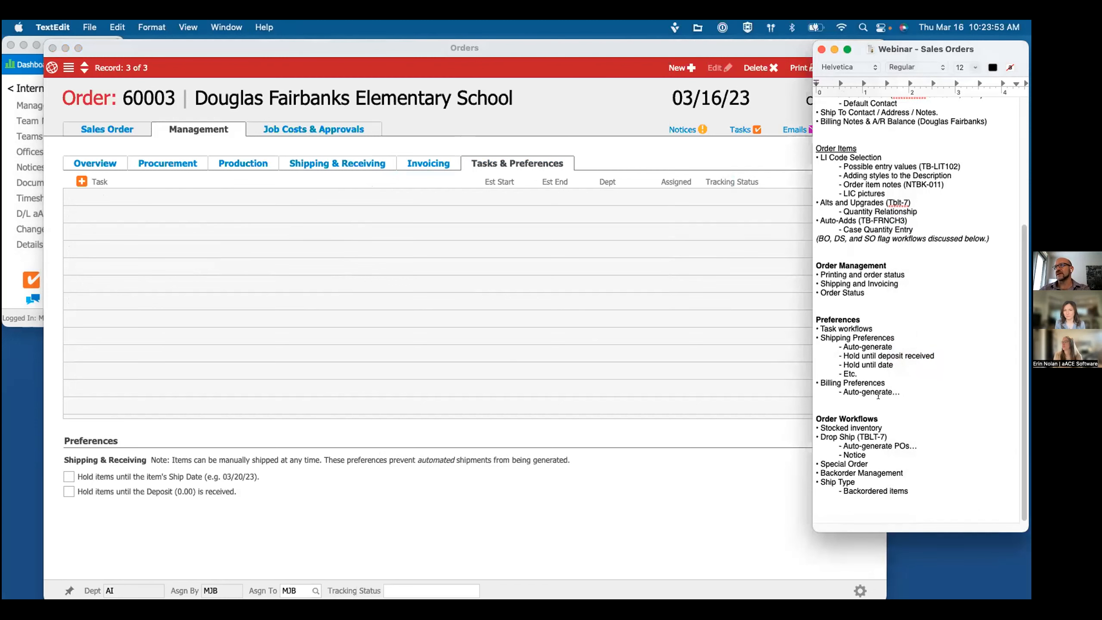
pyautogui.tripleClick(836, 421)
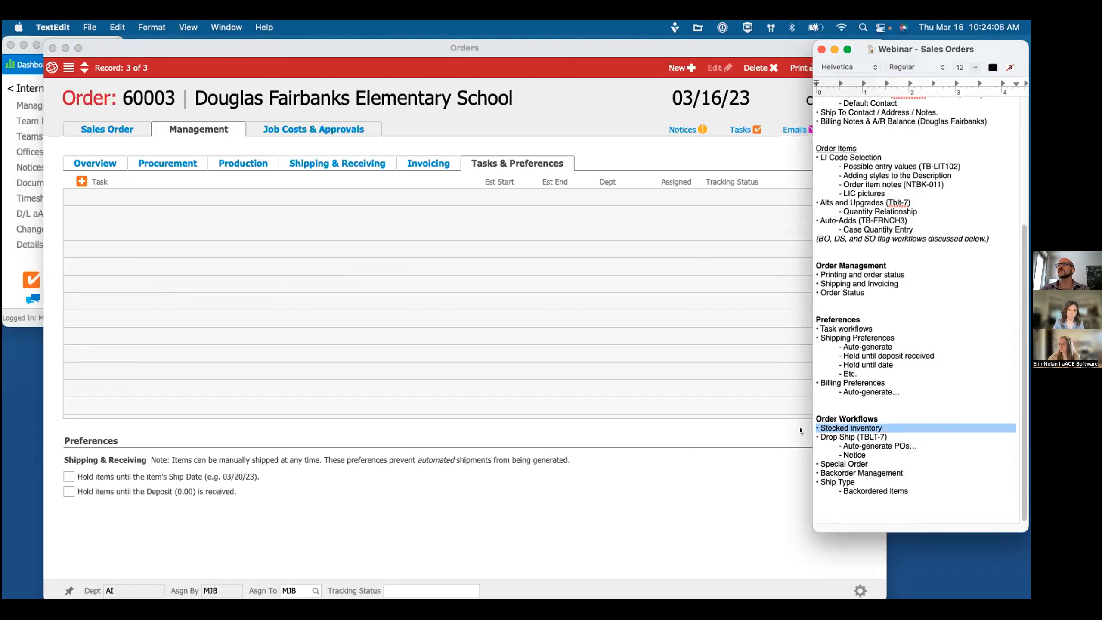
pyautogui.click(881, 436)
pyautogui.moveTo(885, 436); pyautogui.dragTo(861, 449)
# Step: Return to aACE and create a new Sales order billed to Chadwick High School using its default billing details
pyautogui.click(244, 160)
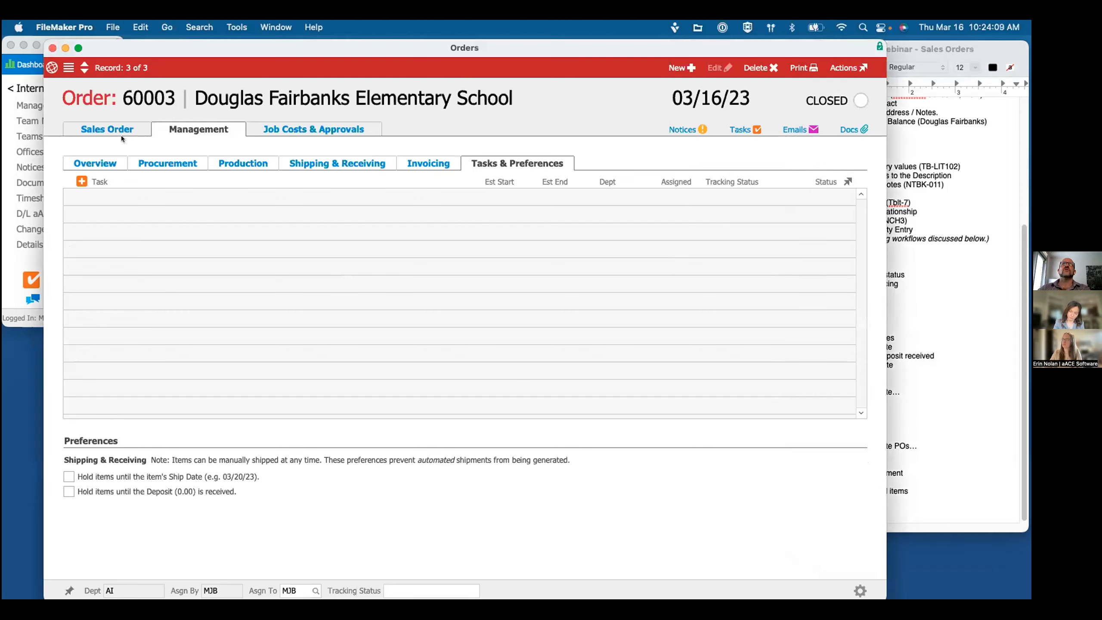
pyautogui.click(669, 69)
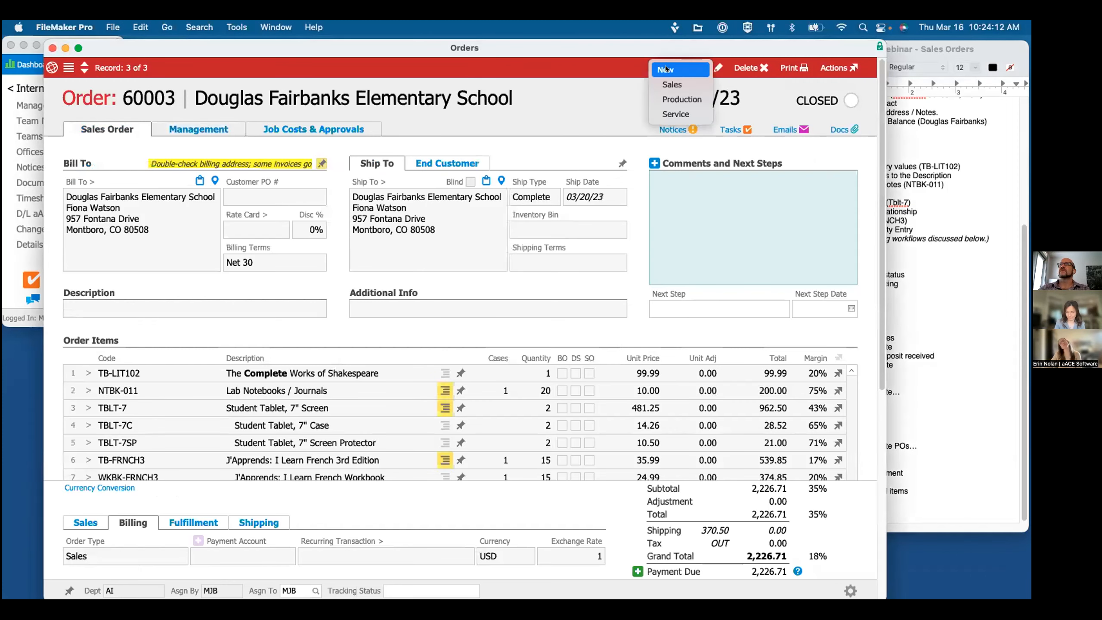
pyautogui.click(665, 83)
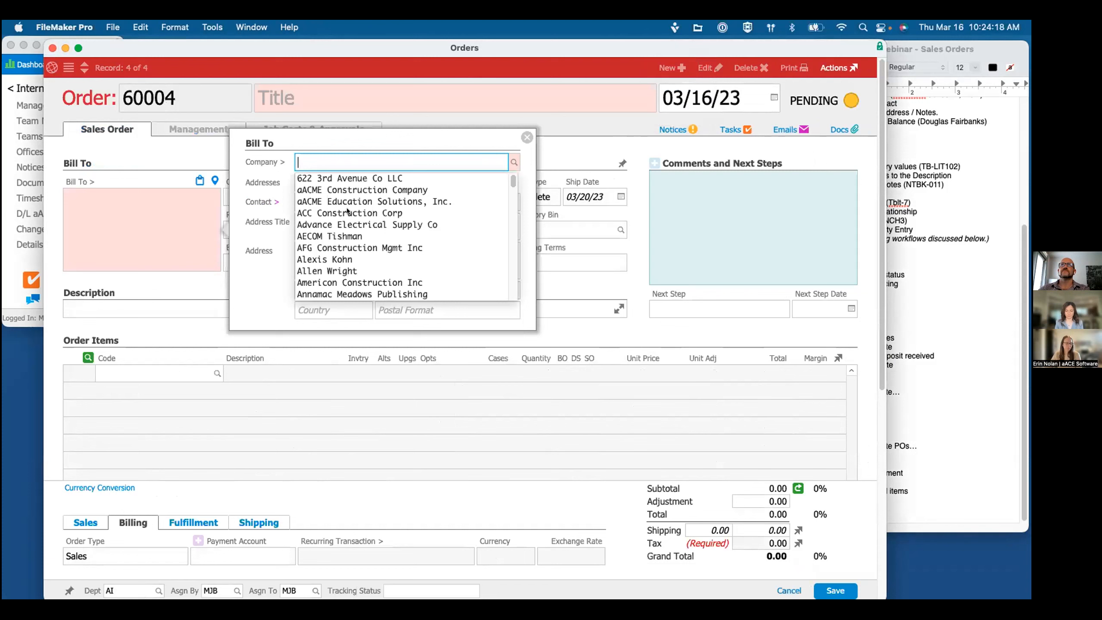
pyautogui.write('c')
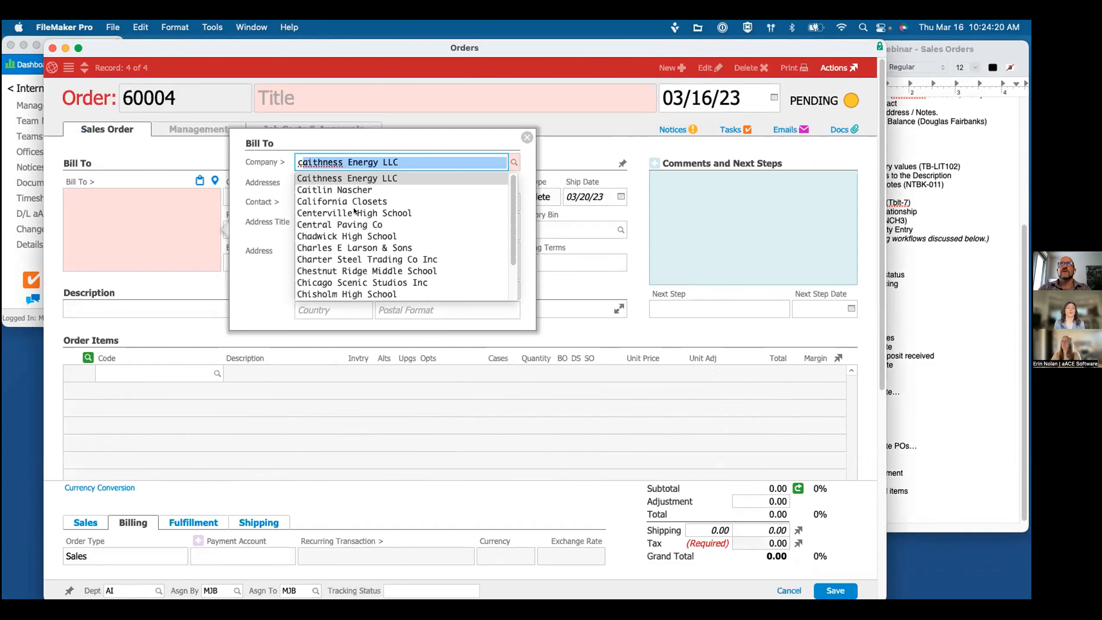
pyautogui.write('h')
pyautogui.press('Return')
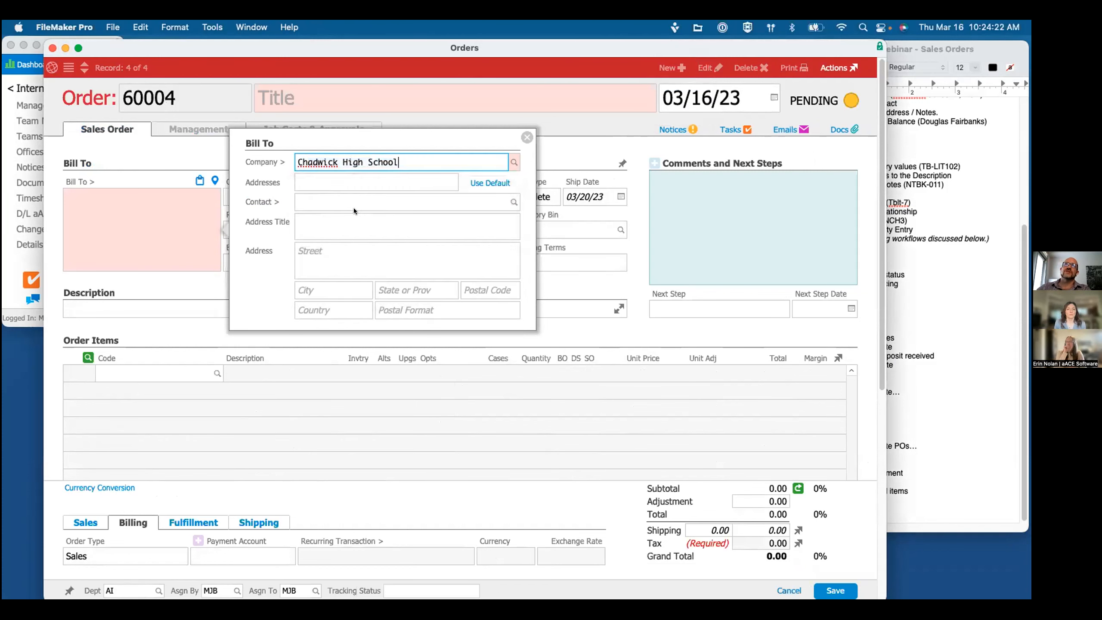
pyautogui.click(468, 185)
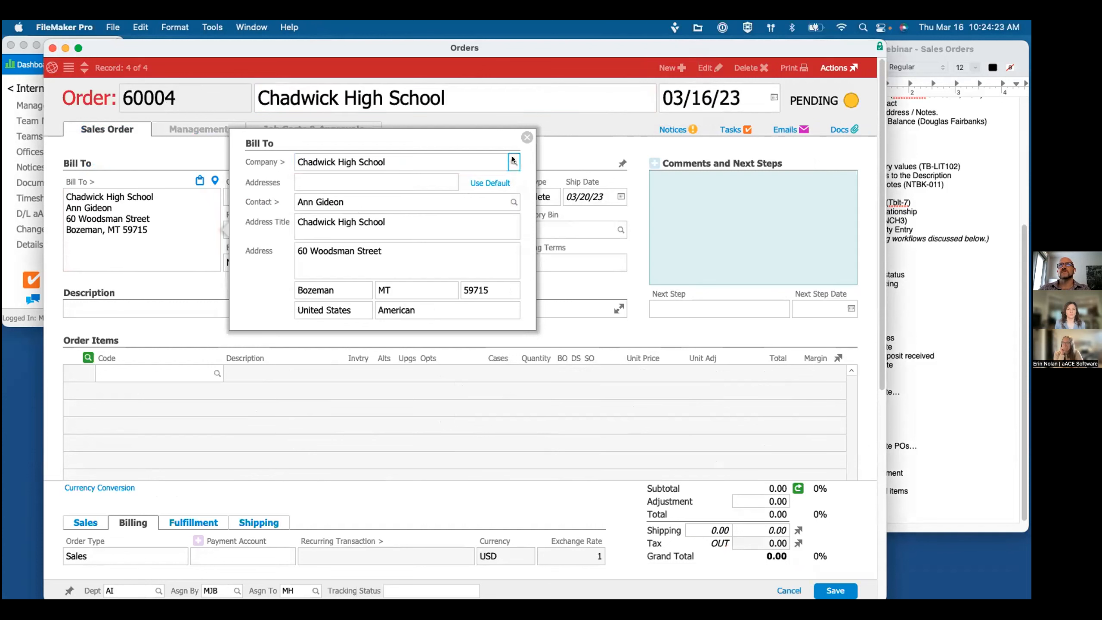
pyautogui.click(528, 137)
# Step: Add item TBLT-7 to the order with a quantity of 1000, declining to split it by availability
pyautogui.click(169, 369)
pyautogui.write('TBLT-7')
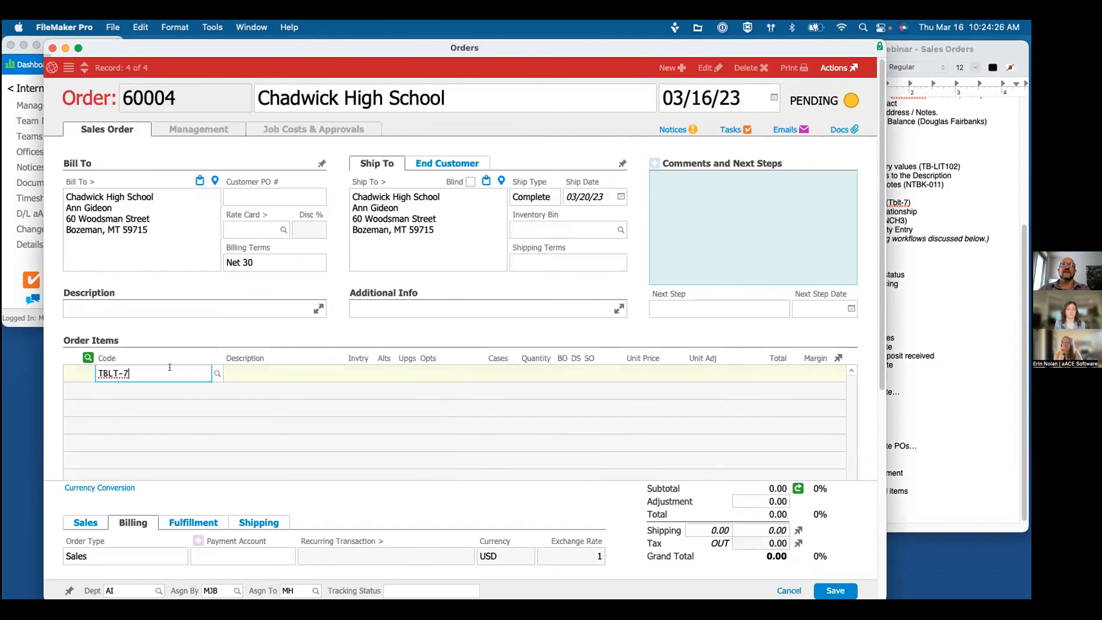
pyautogui.press('Return')
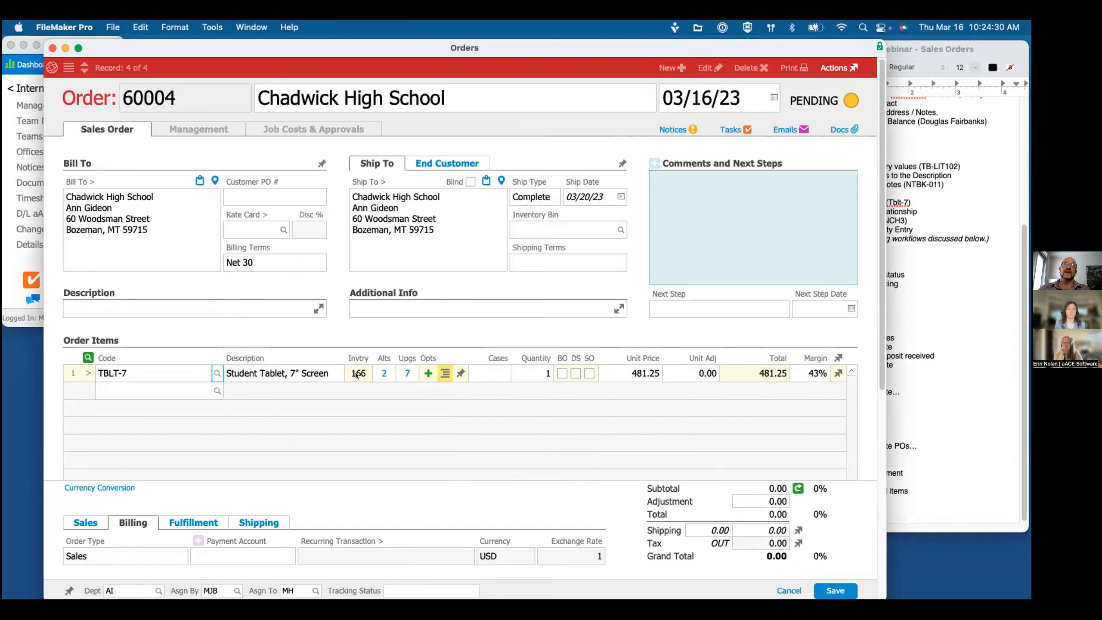
pyautogui.click(534, 374)
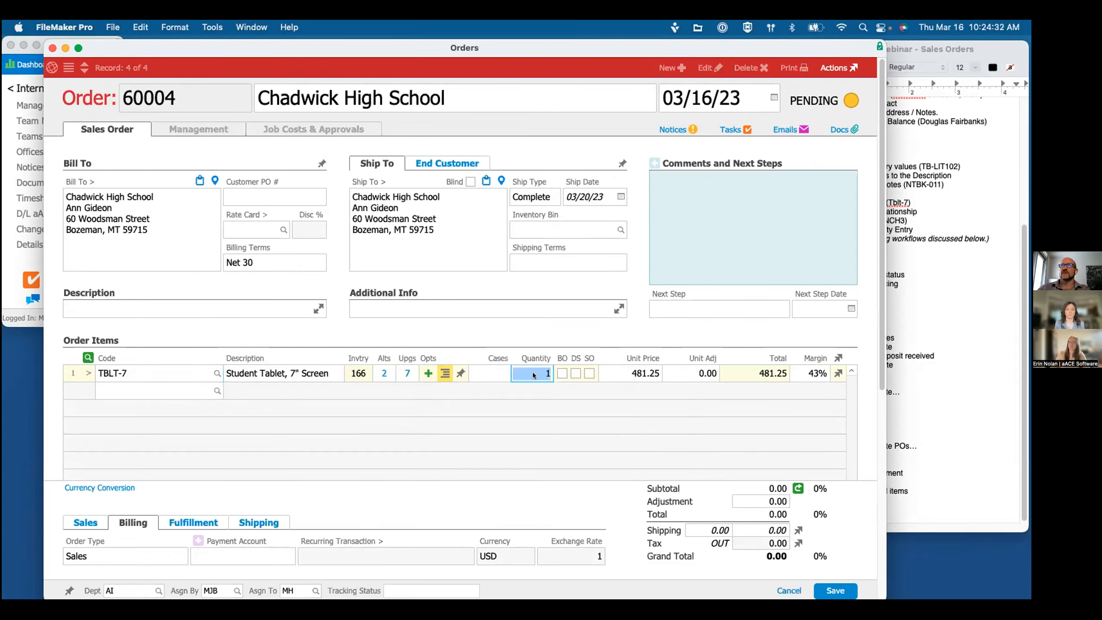
pyautogui.write('1000')
pyautogui.press('Tab')
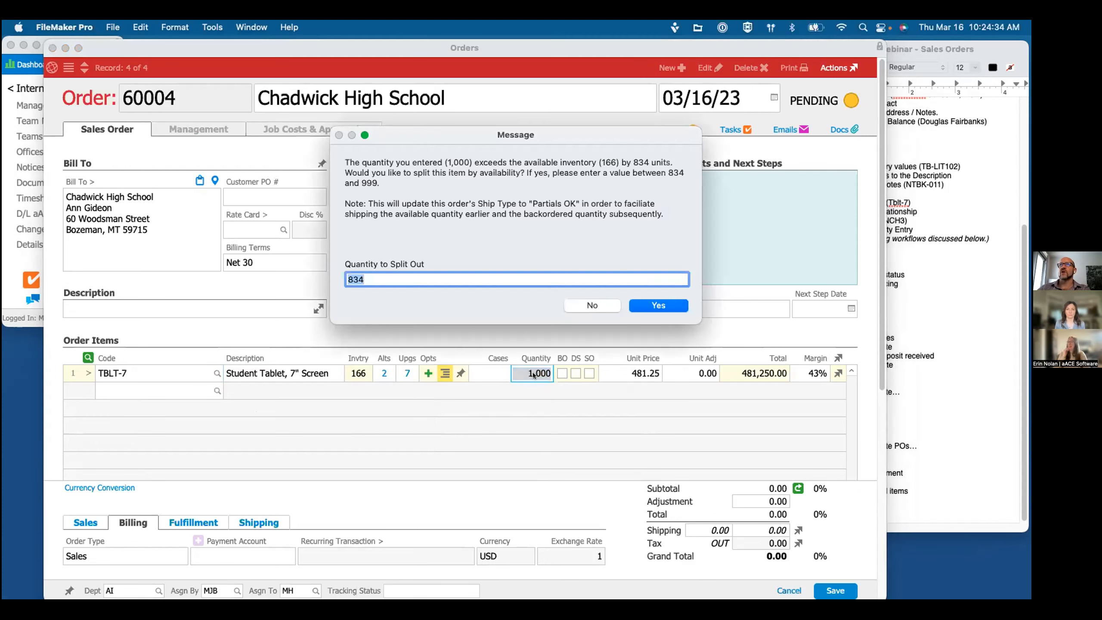
pyautogui.click(589, 306)
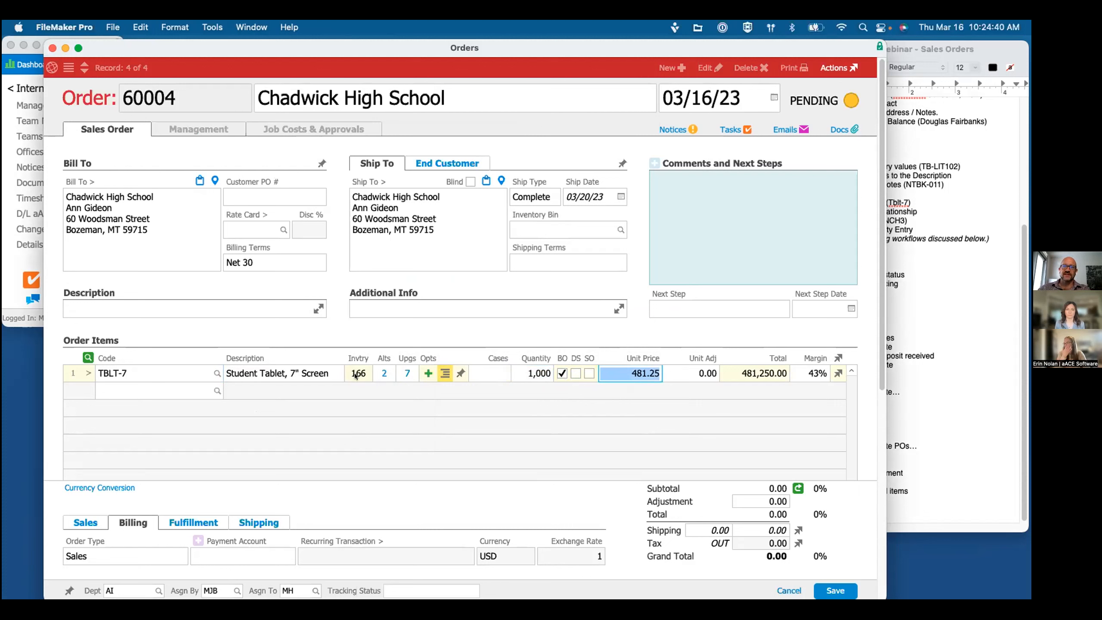
# Step: Check the TBLT-7 inventory breakdown, flag the line as a drop ship (DS), and save and open the order
pyautogui.moveTo(354, 376)
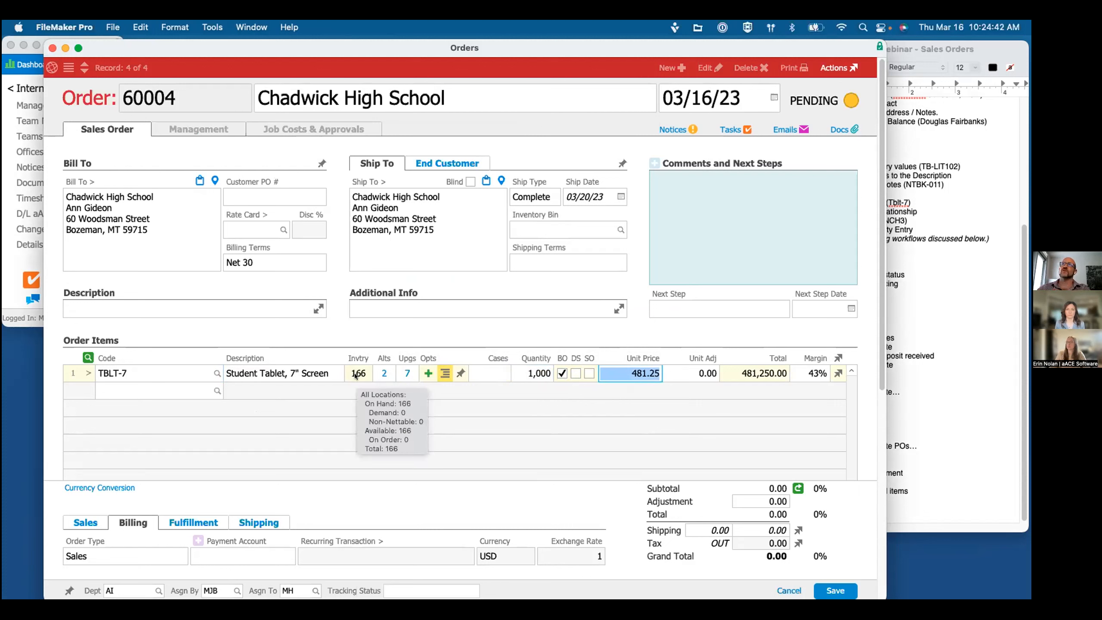
pyautogui.click(576, 373)
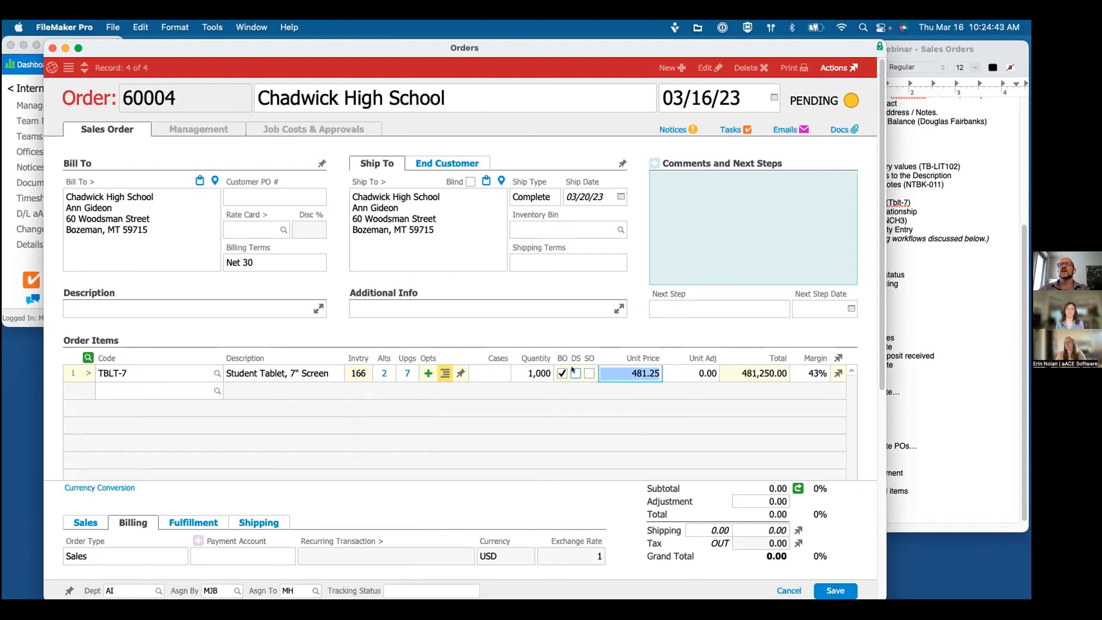
pyautogui.click(570, 426)
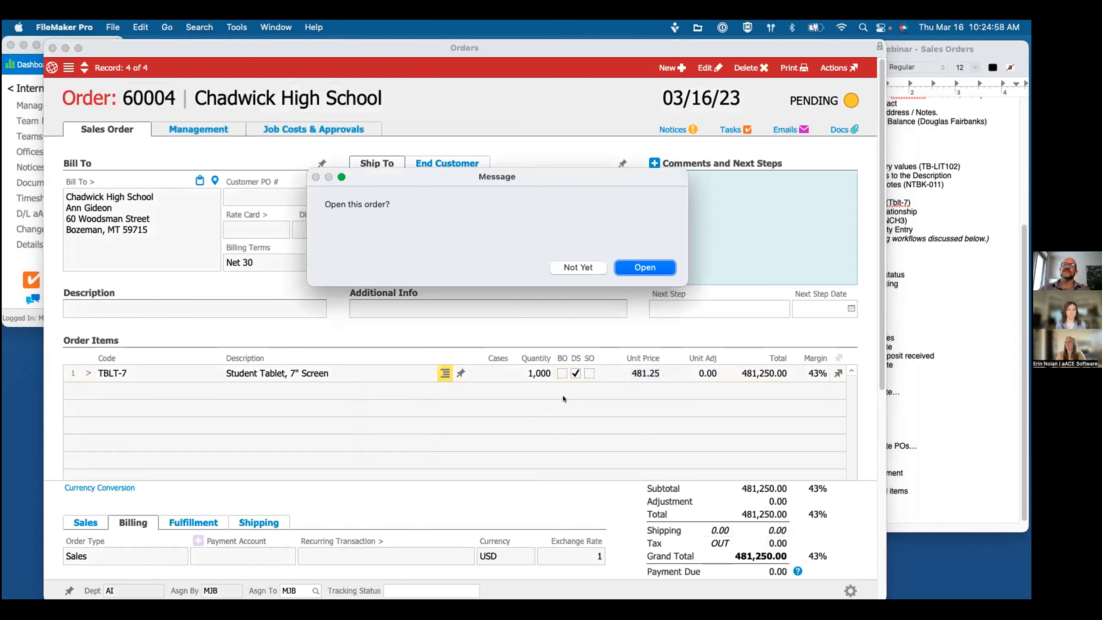
pyautogui.click(653, 267)
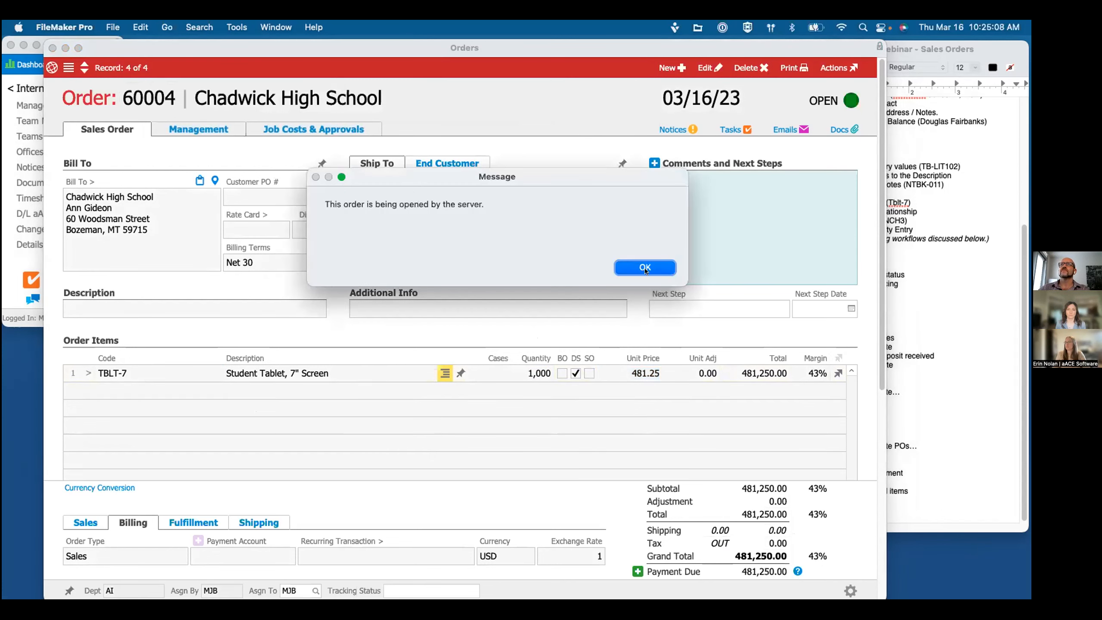
pyautogui.click(645, 267)
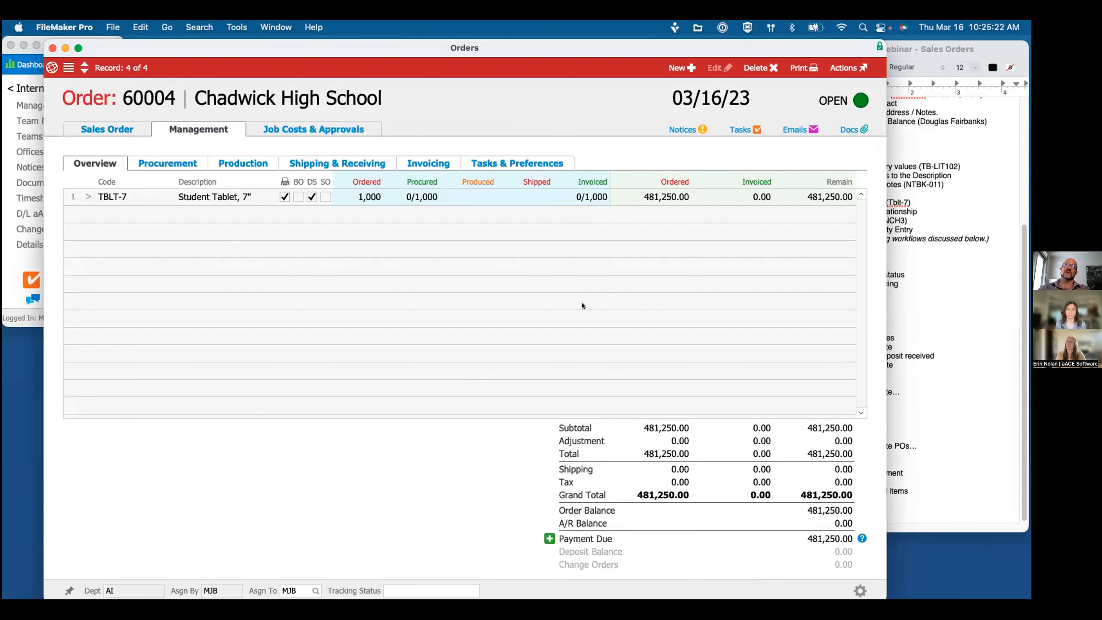
# Step: Open the LearnWright Inc. purchase order from the order's Procurement details, and return to the sales order to compare them
pyautogui.click(164, 162)
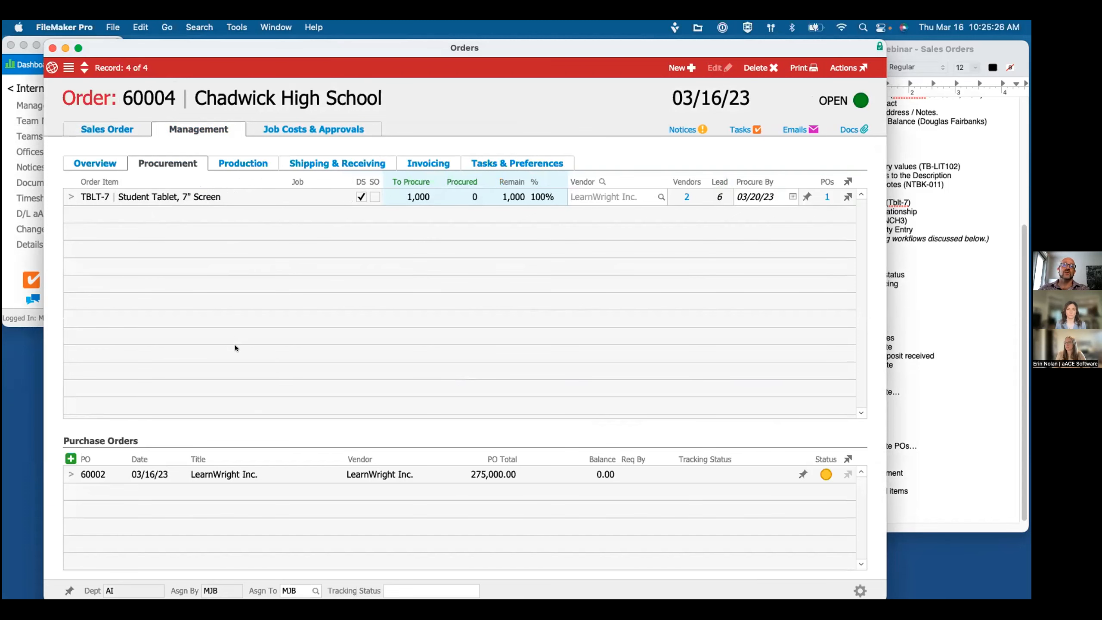
pyautogui.click(70, 474)
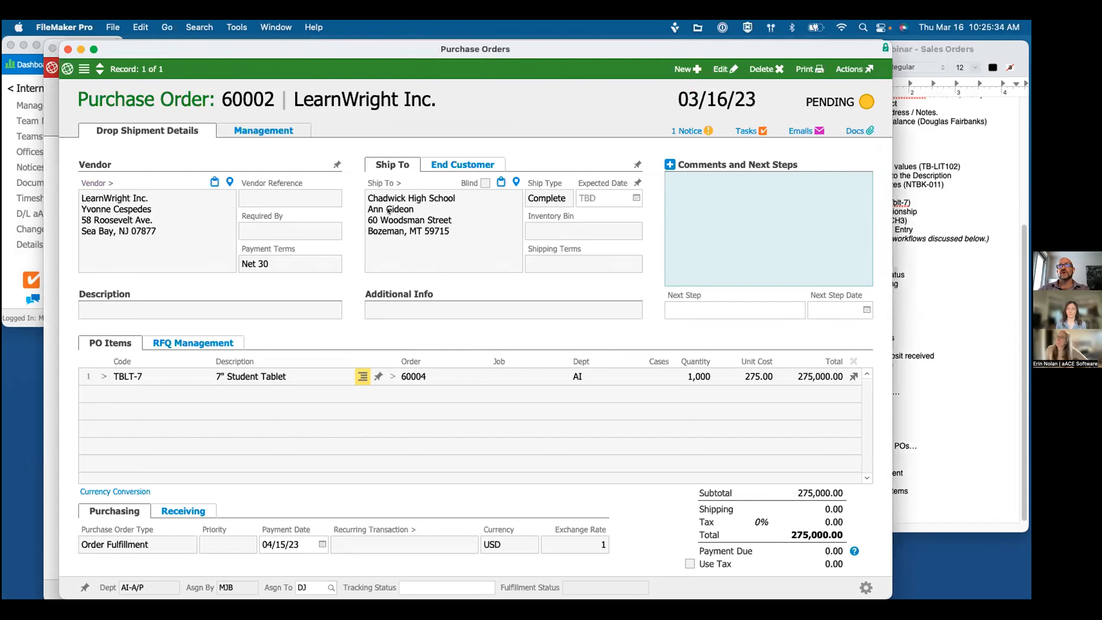
pyautogui.moveTo(278, 57); pyautogui.dragTo(429, 60)
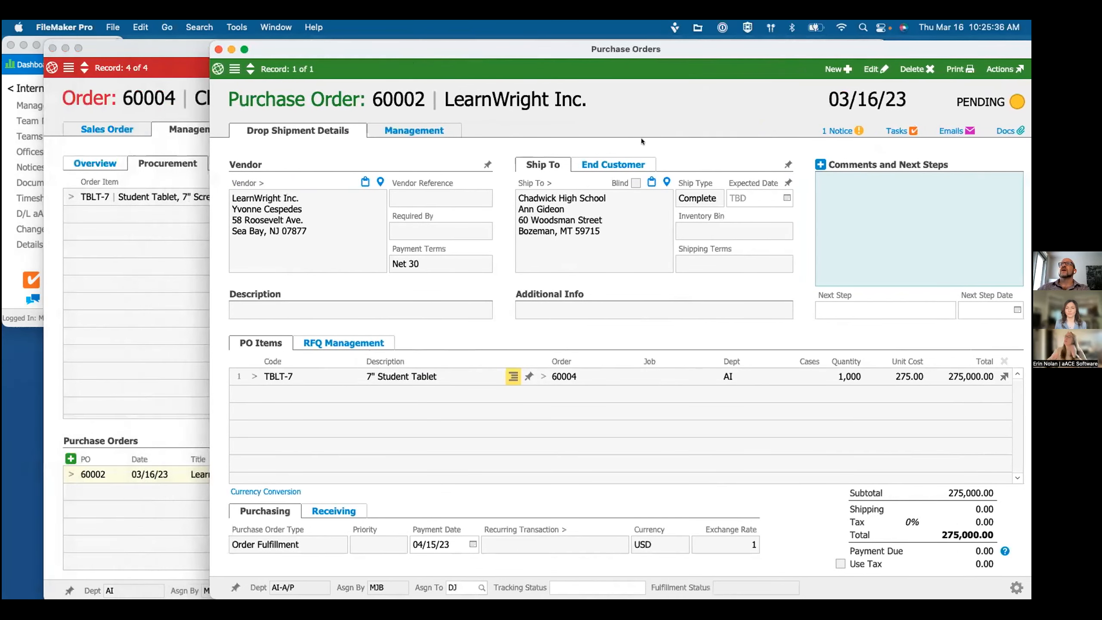
pyautogui.click(98, 116)
pyautogui.click(104, 129)
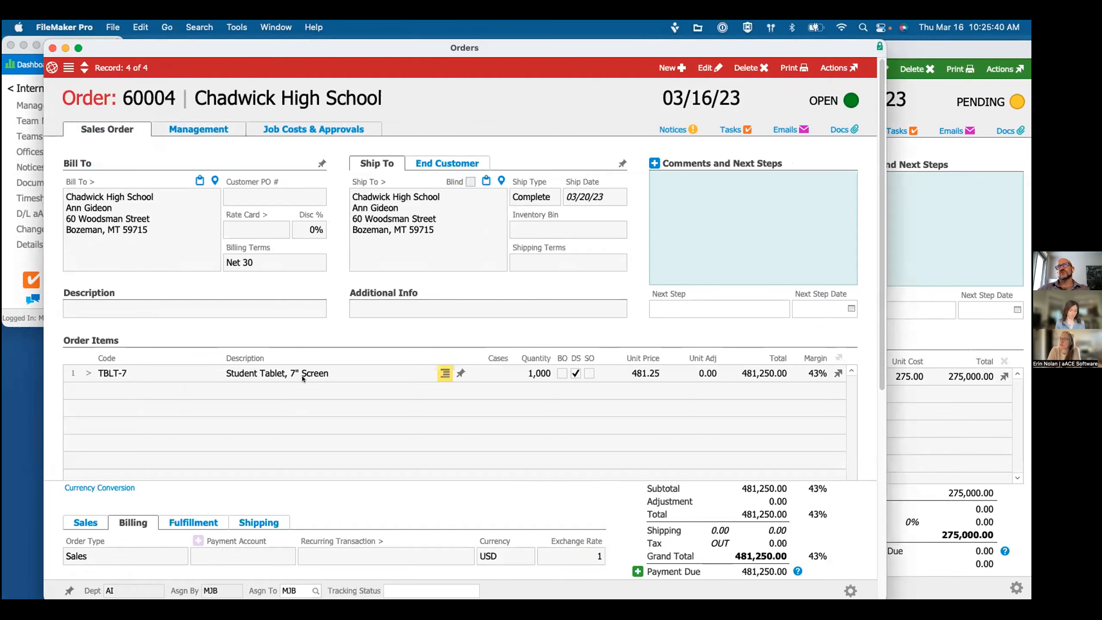
# Step: Bring the LearnWright Inc. purchase order back to the front and generate its print preview
pyautogui.click(942, 343)
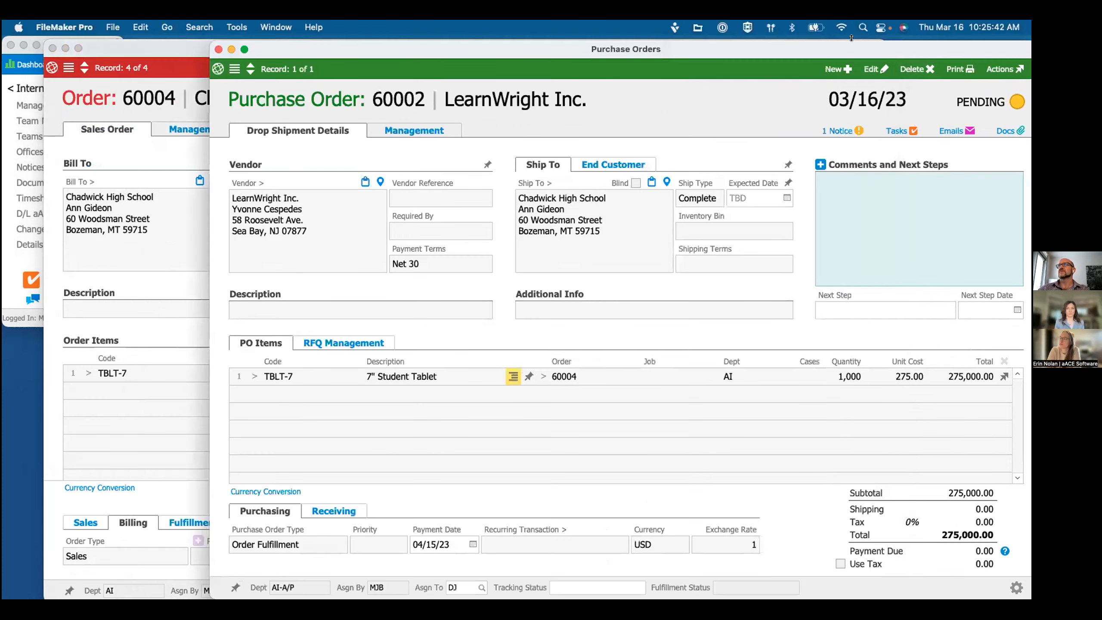
pyautogui.moveTo(852, 44); pyautogui.dragTo(780, 49)
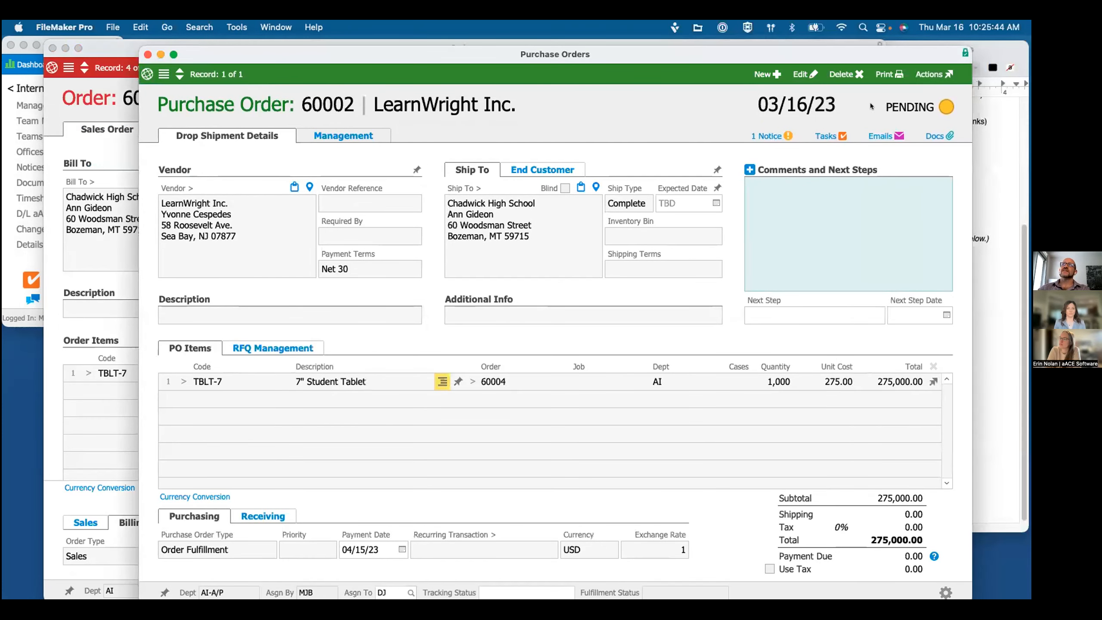
pyautogui.click(886, 75)
pyautogui.click(868, 95)
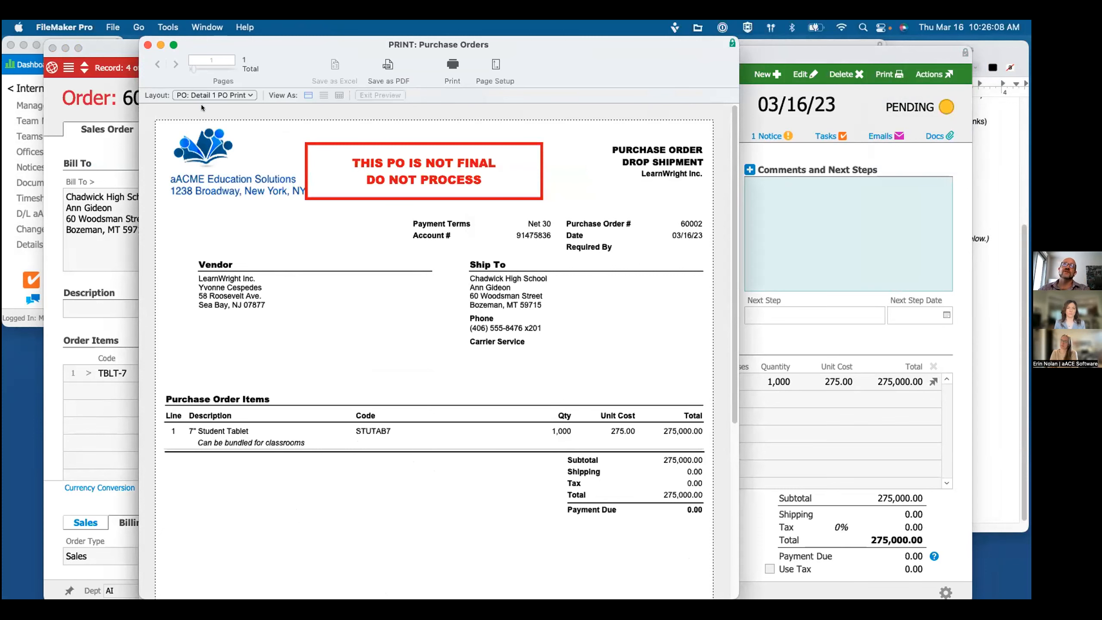
# Step: Close the purchase order's print preview and check the TBLT-7 line flags on the Chadwick High School sales order before returning
pyautogui.click(147, 45)
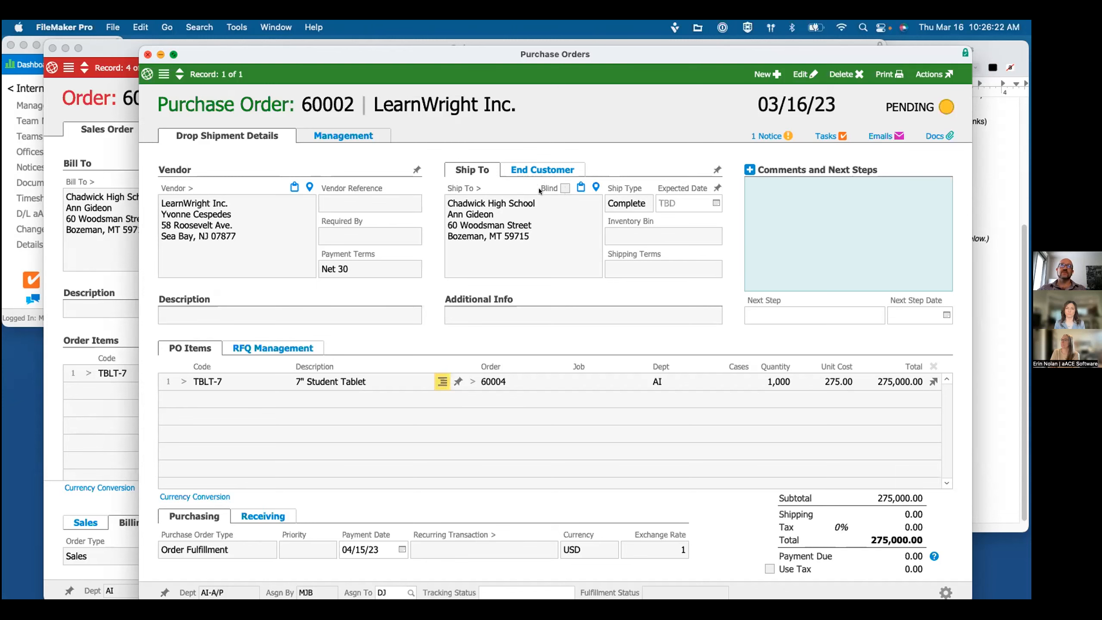
pyautogui.click(136, 158)
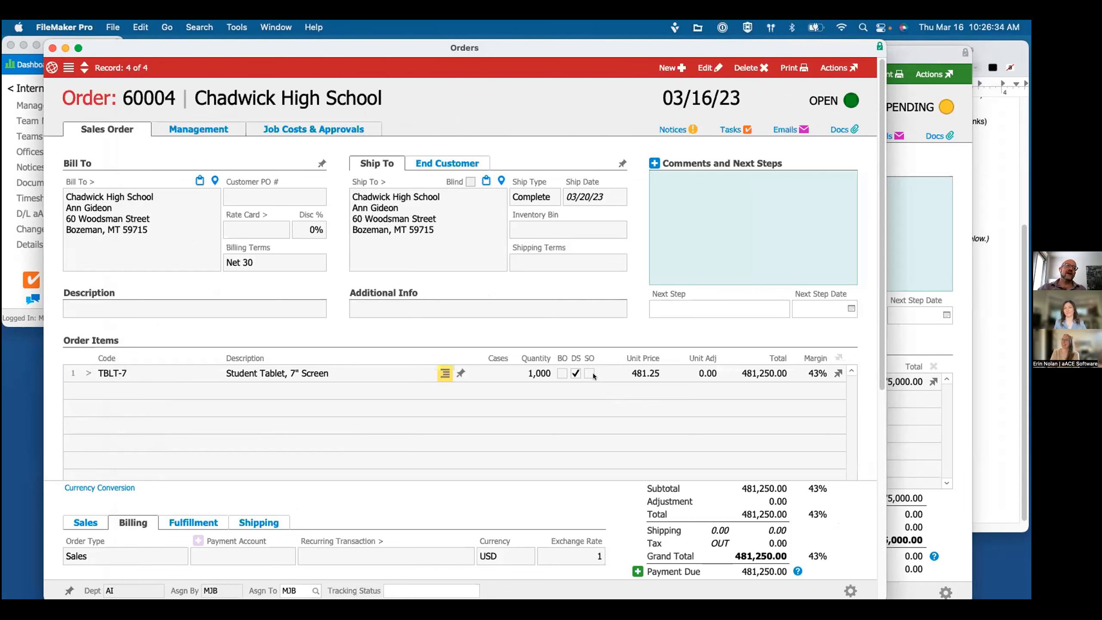
pyautogui.click(940, 354)
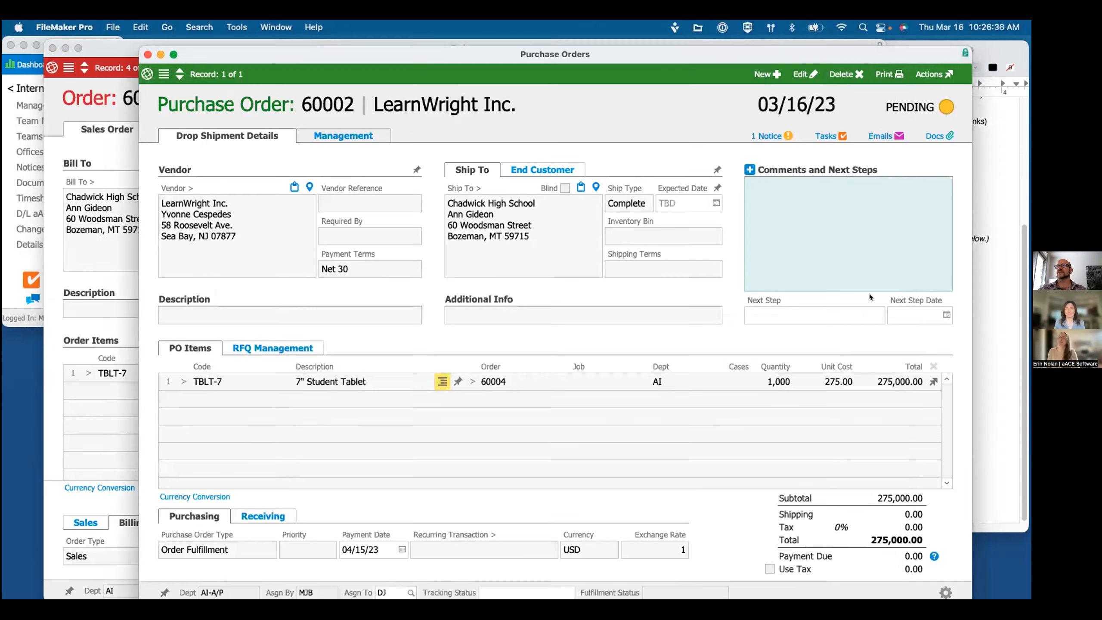
# Step: Change the pending LearnWright Inc. drop shipment purchase order to Open status
pyautogui.click(924, 77)
pyautogui.click(917, 112)
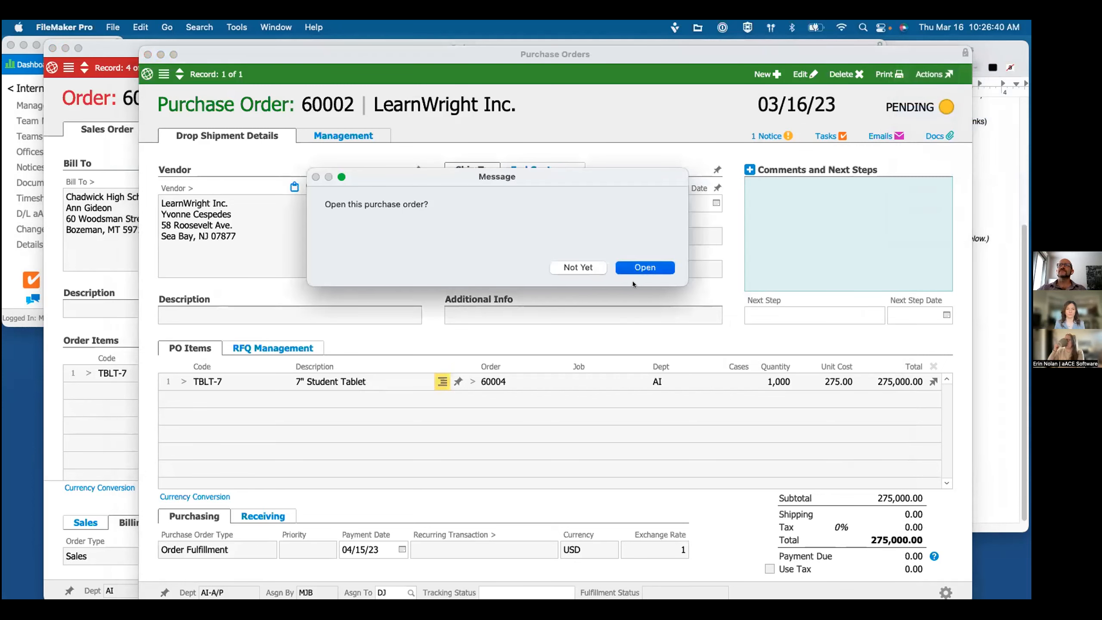
pyautogui.click(645, 267)
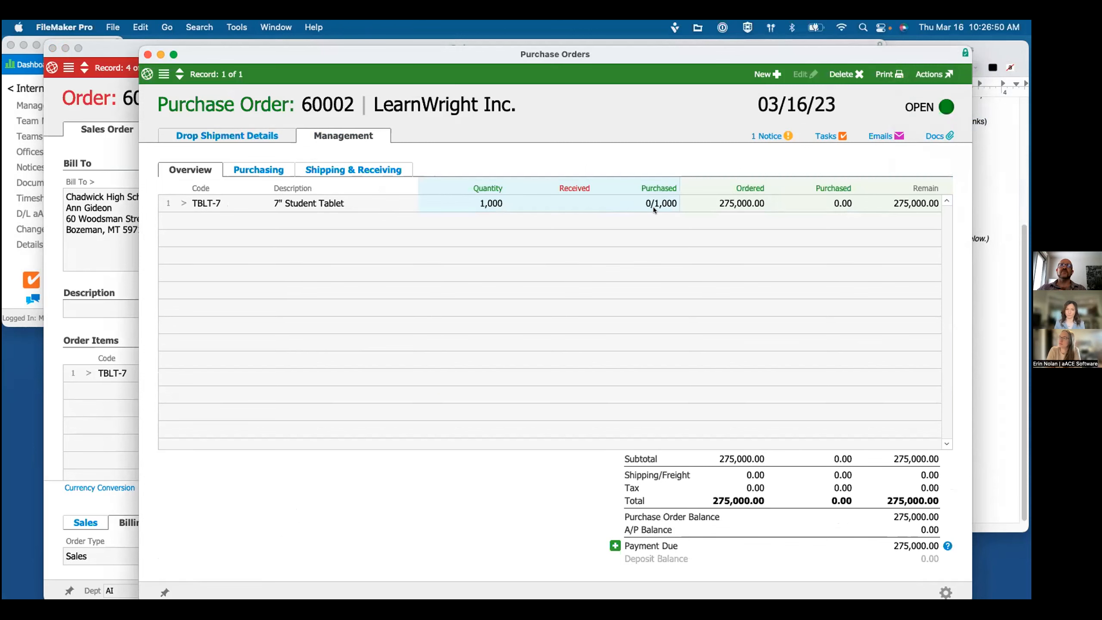
# Step: Create a purchase from the purchase order with vendor invoice number 1027 and invoice date 03/16/23, saving it without opening it yet
pyautogui.click(261, 172)
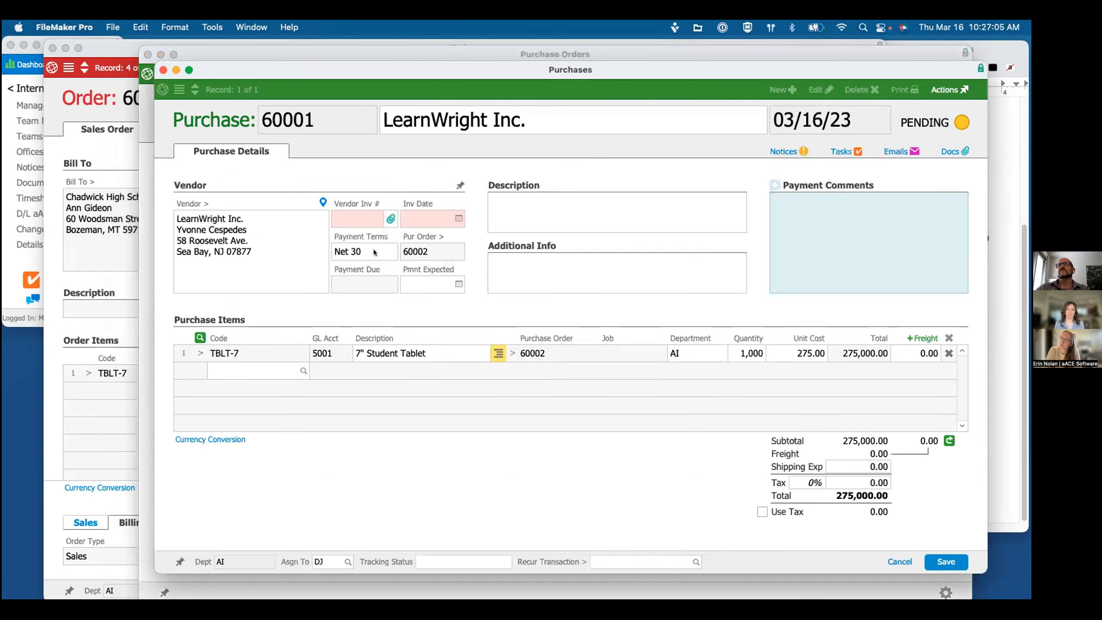
pyautogui.click(345, 213)
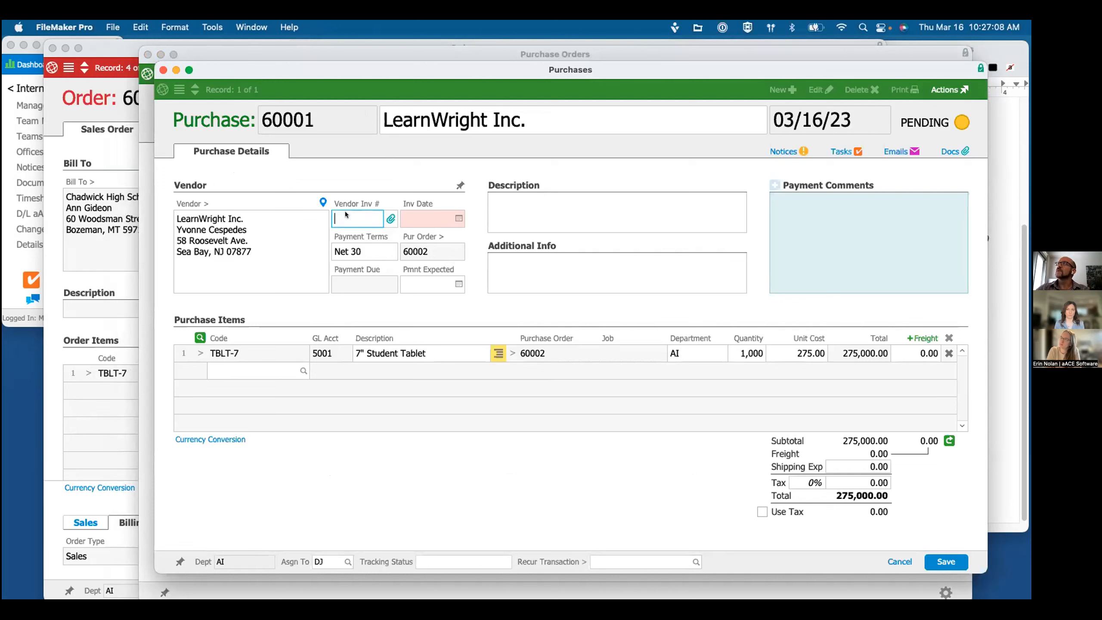
pyautogui.write('1027')
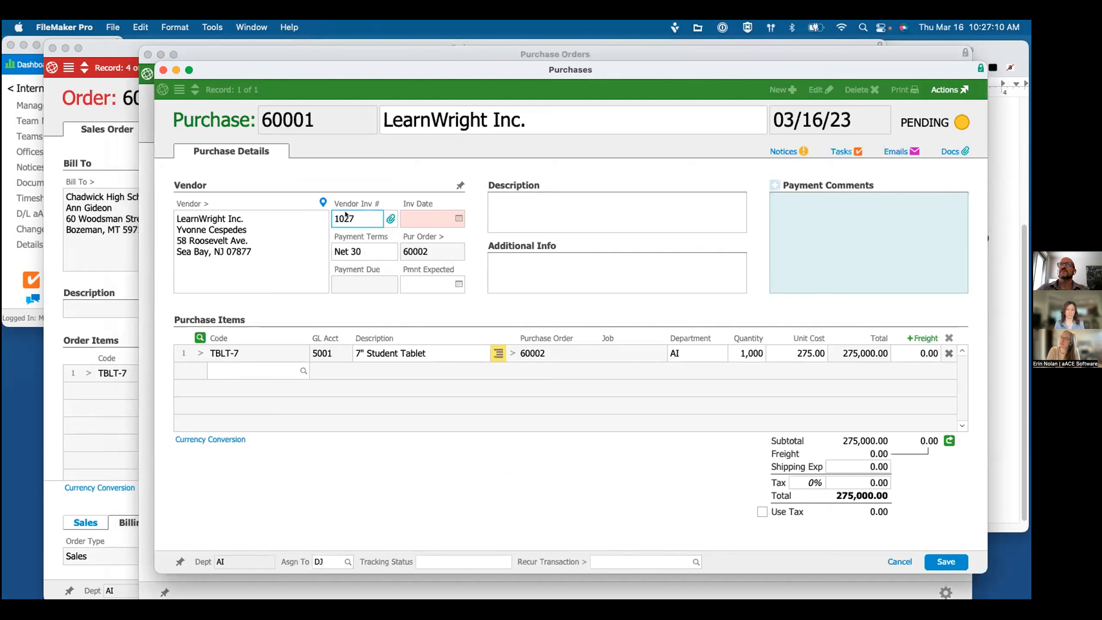
pyautogui.click(458, 219)
pyautogui.click(478, 282)
pyautogui.press('Tab')
pyautogui.click(509, 306)
pyautogui.click(947, 561)
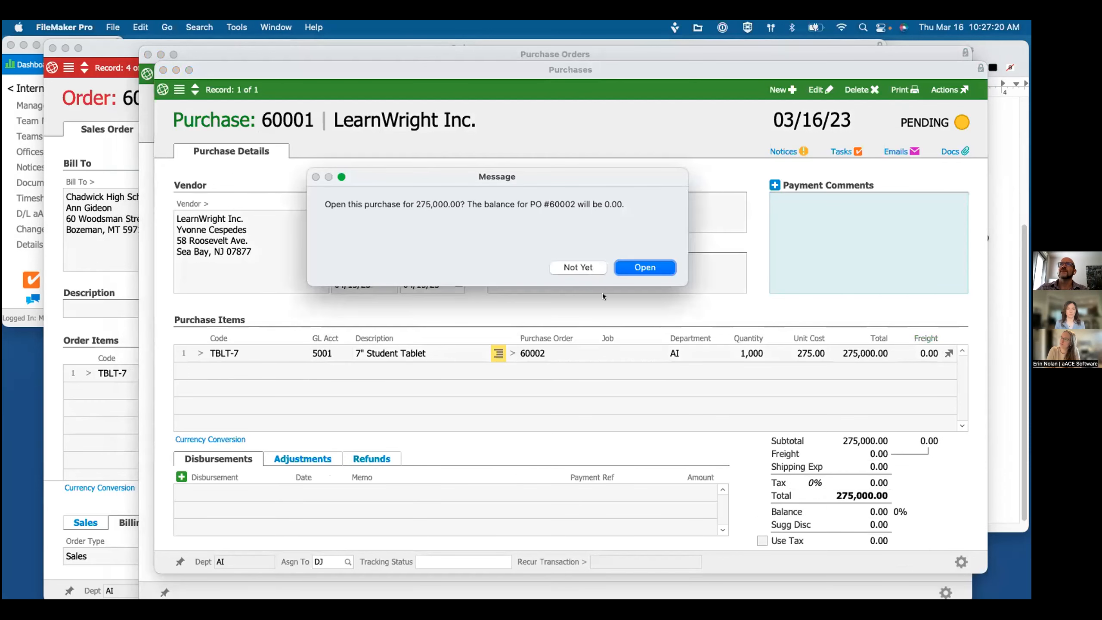
pyautogui.click(576, 266)
# Step: Move the purchase window aside, close the purchase order, and view the Invoicing details in the Chadwick High School order's management section
pyautogui.moveTo(249, 64); pyautogui.dragTo(344, 118)
pyautogui.click(146, 55)
pyautogui.click(183, 126)
pyautogui.click(183, 126)
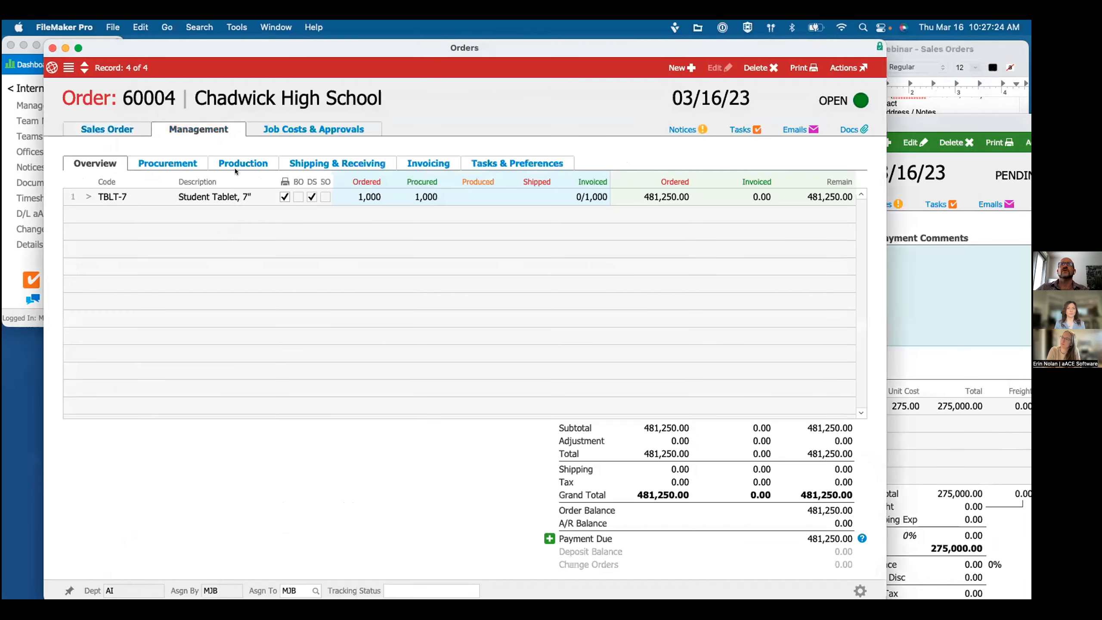
pyautogui.click(428, 163)
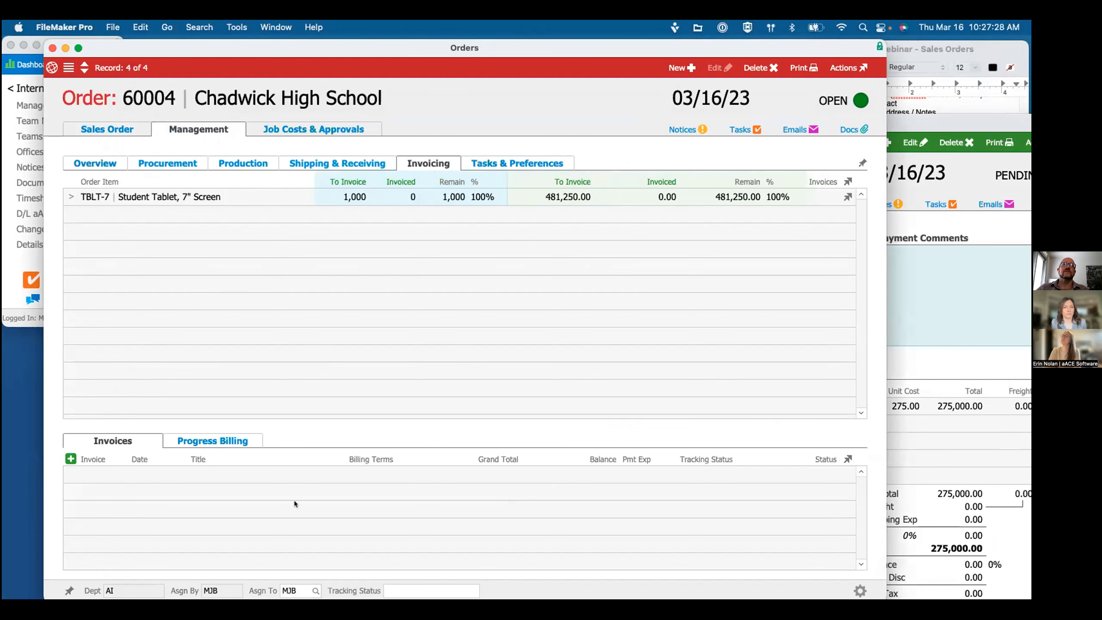
# Step: Bring the LearnWright Inc. purchase back beside the order and open it, closing its window to check the order's invoices
pyautogui.moveTo(910, 119); pyautogui.dragTo(768, 95)
pyautogui.click(930, 117)
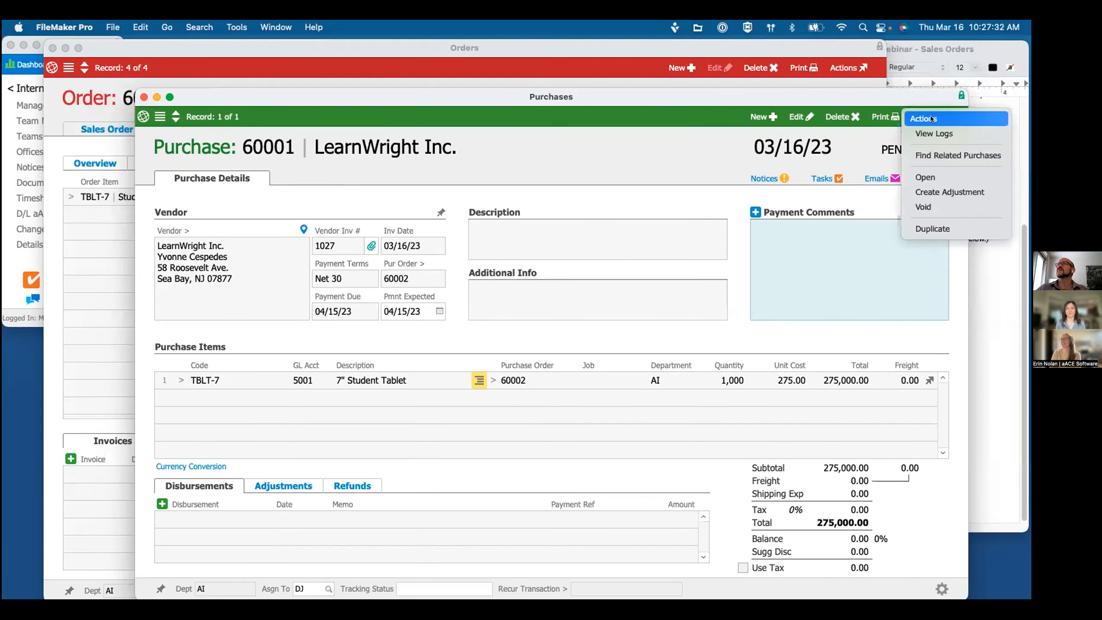
pyautogui.click(924, 173)
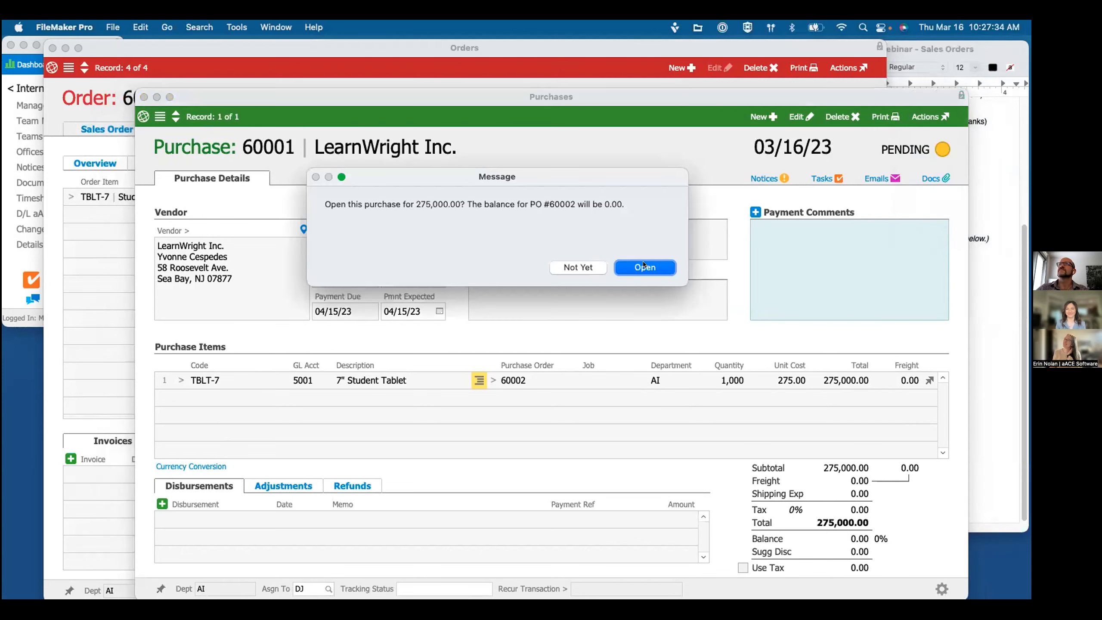
pyautogui.click(653, 266)
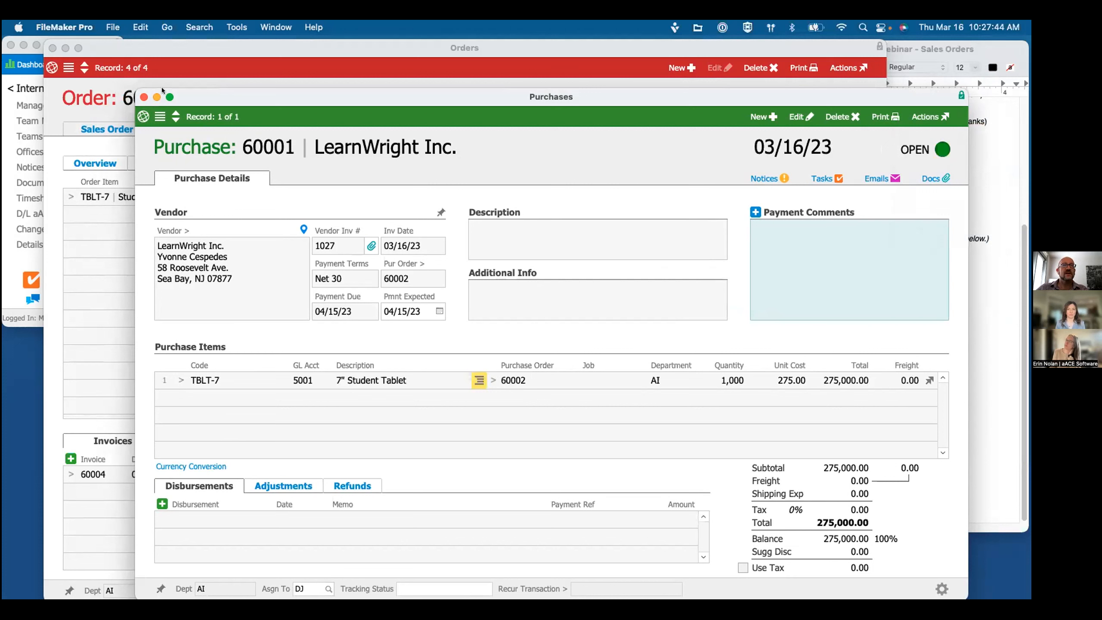
pyautogui.click(142, 98)
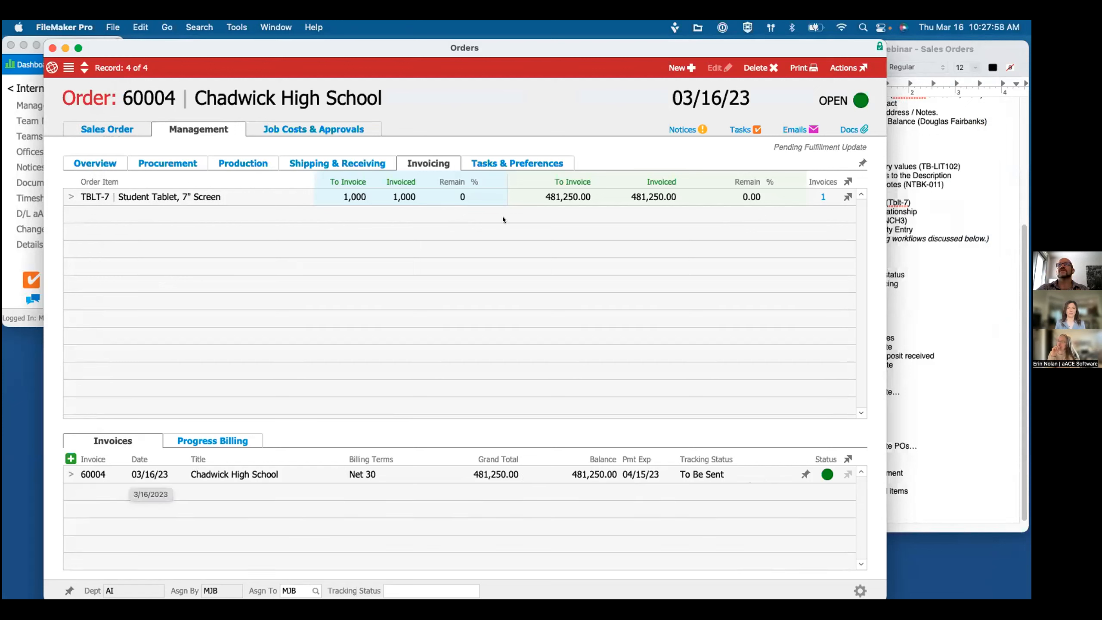
# Step: Start a new order of the Sales type and dismiss the Bill To company suggestions
pyautogui.click(678, 72)
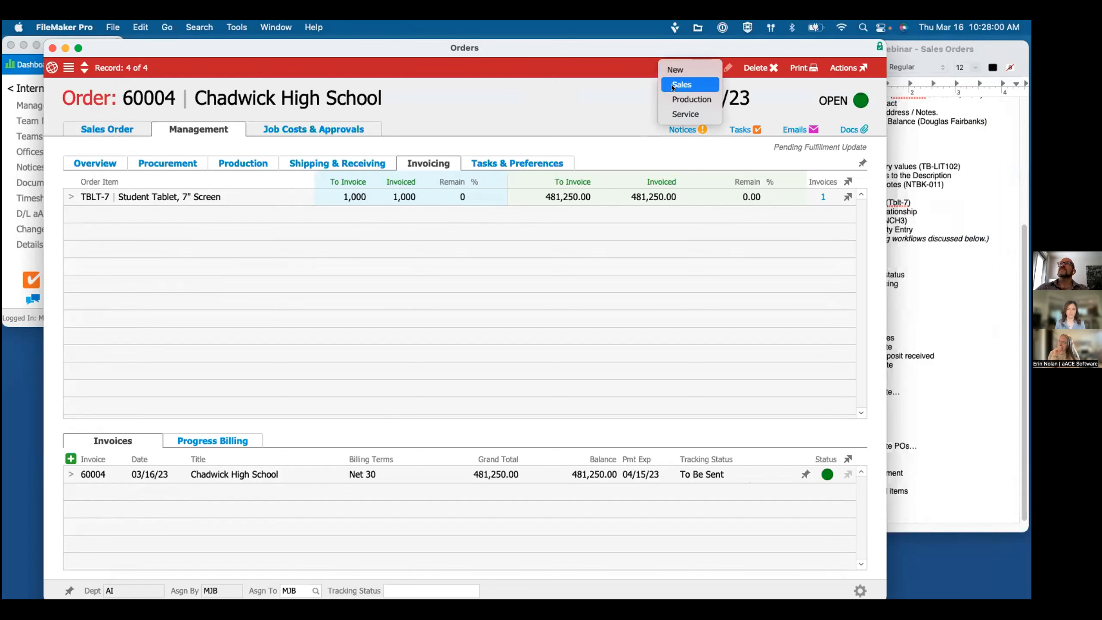
pyautogui.click(532, 288)
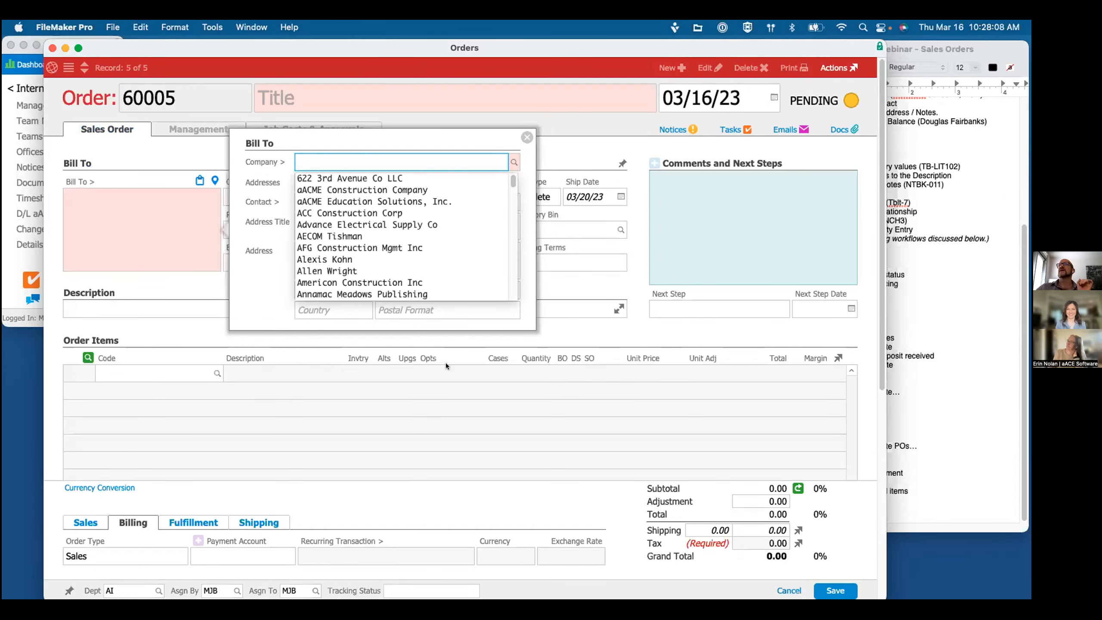
pyautogui.press('Escape')
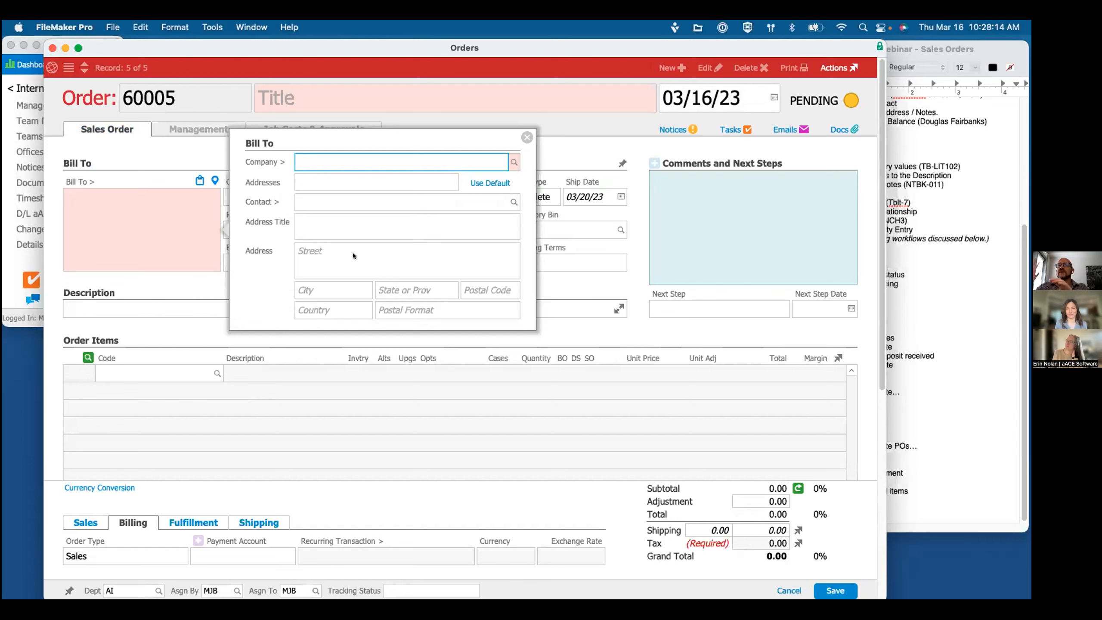
# Step: Switch to the TextEdit webinar notes and copy the item code TBLT-7 from the Drop Ship line
pyautogui.click(891, 446)
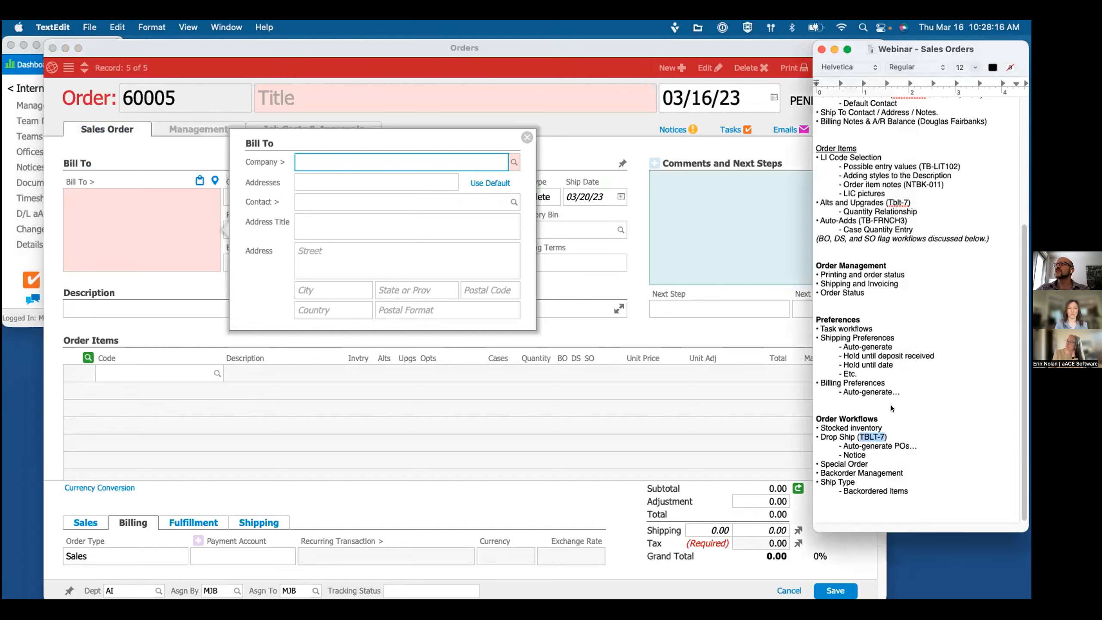
pyautogui.click(892, 447)
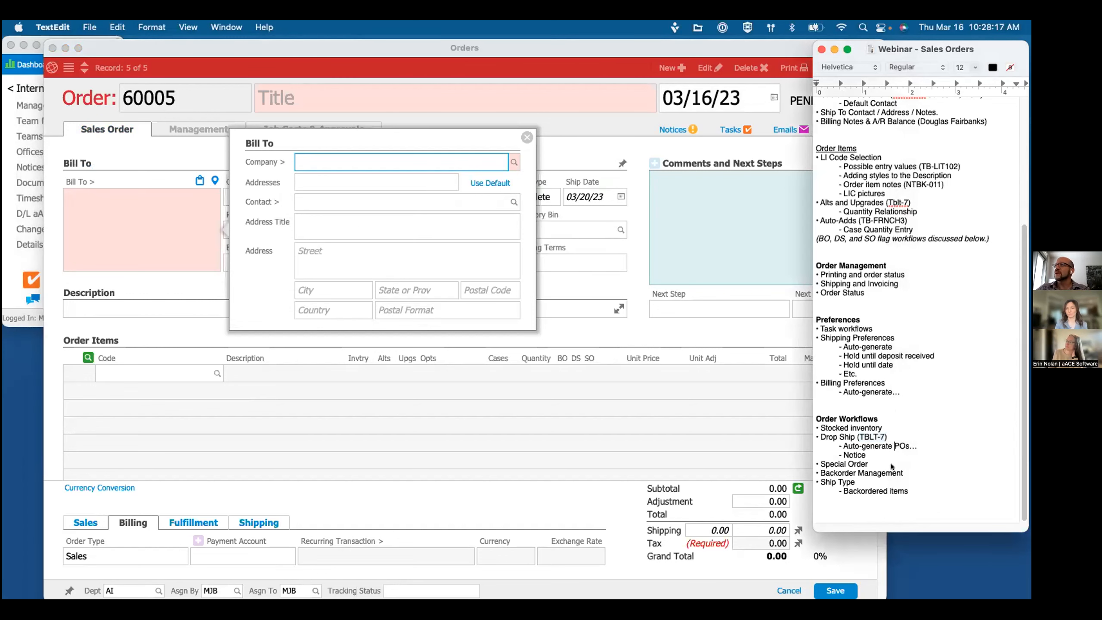
pyautogui.tripleClick(860, 443)
pyautogui.click(858, 455)
pyautogui.moveTo(884, 436); pyautogui.dragTo(874, 430)
pyautogui.press('super+c')
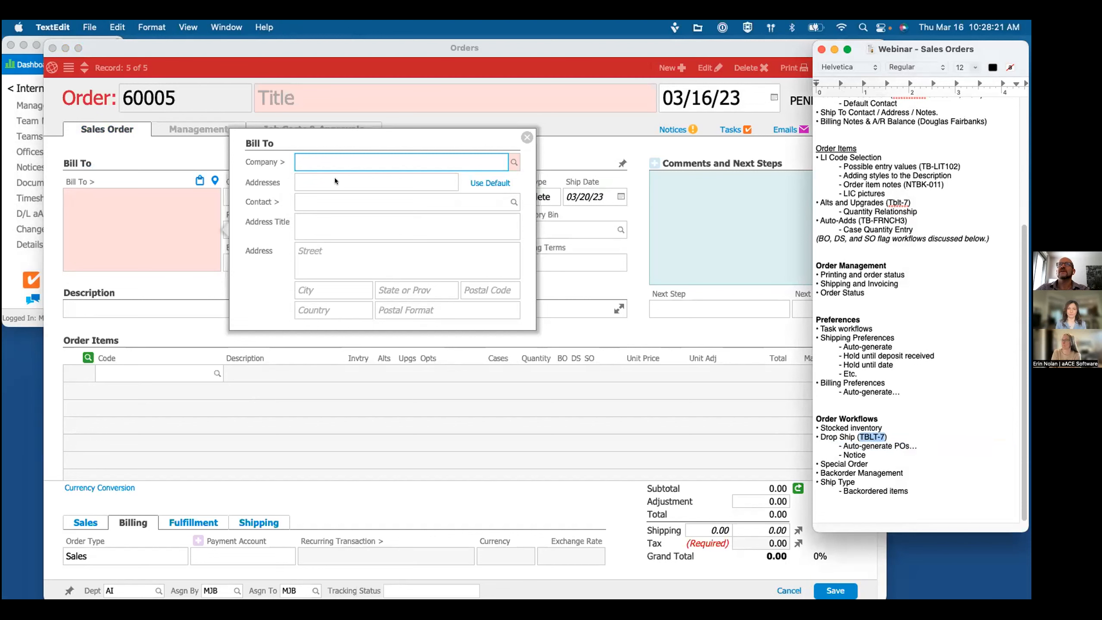
# Step: Return to the new order and set the Bill To company to Secaucus School District
pyautogui.click(314, 135)
pyautogui.click(324, 169)
pyautogui.write('secaucus School District')
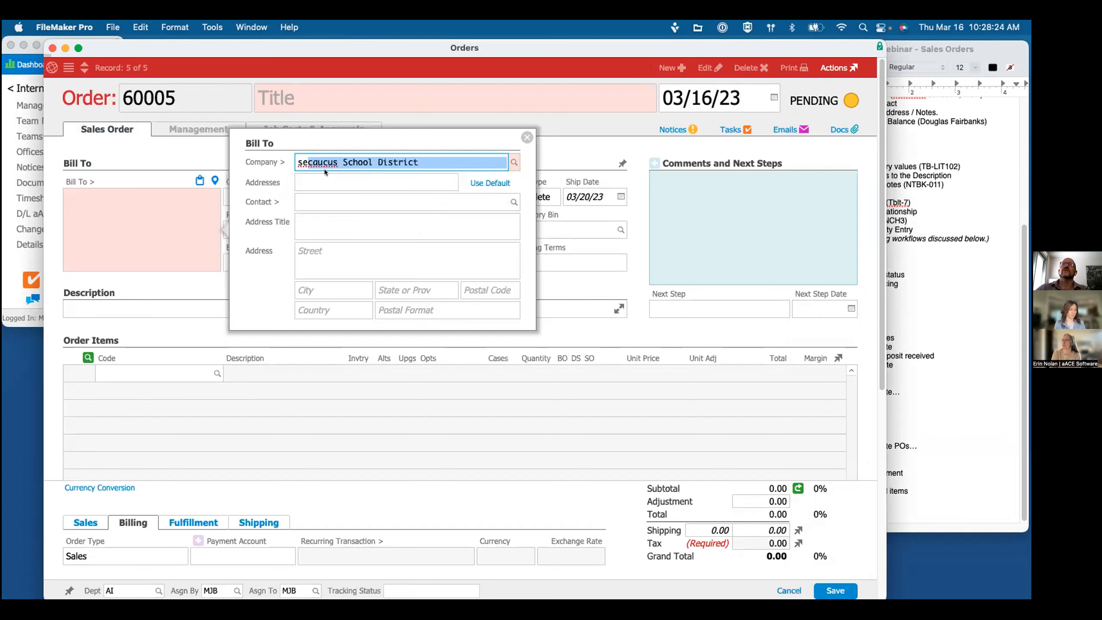
pyautogui.press('Return')
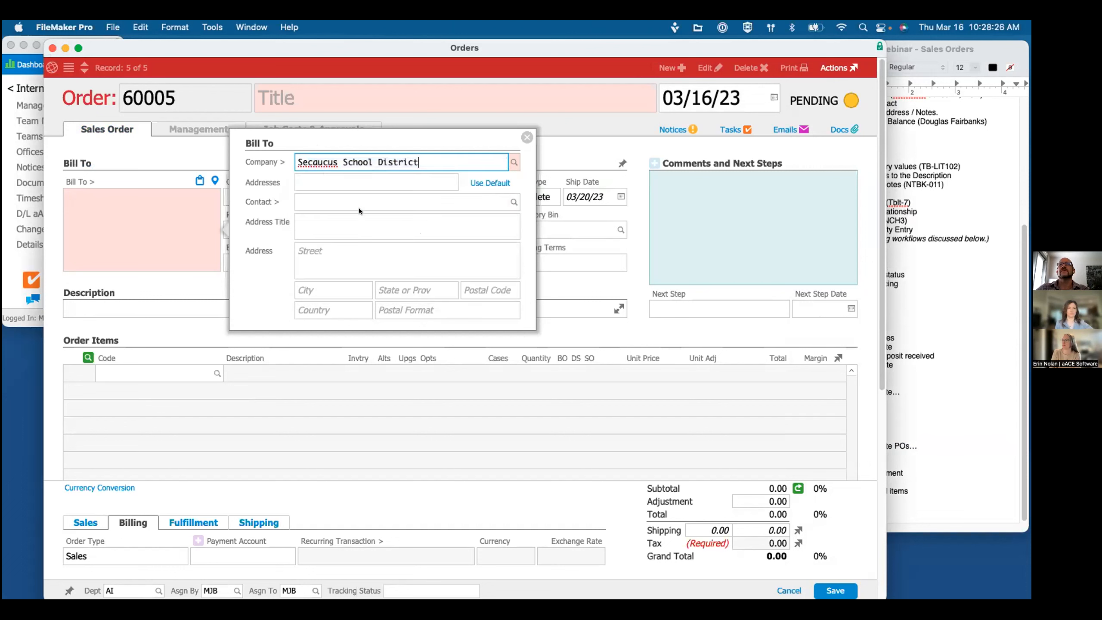
pyautogui.press('Tab')
pyautogui.click(527, 138)
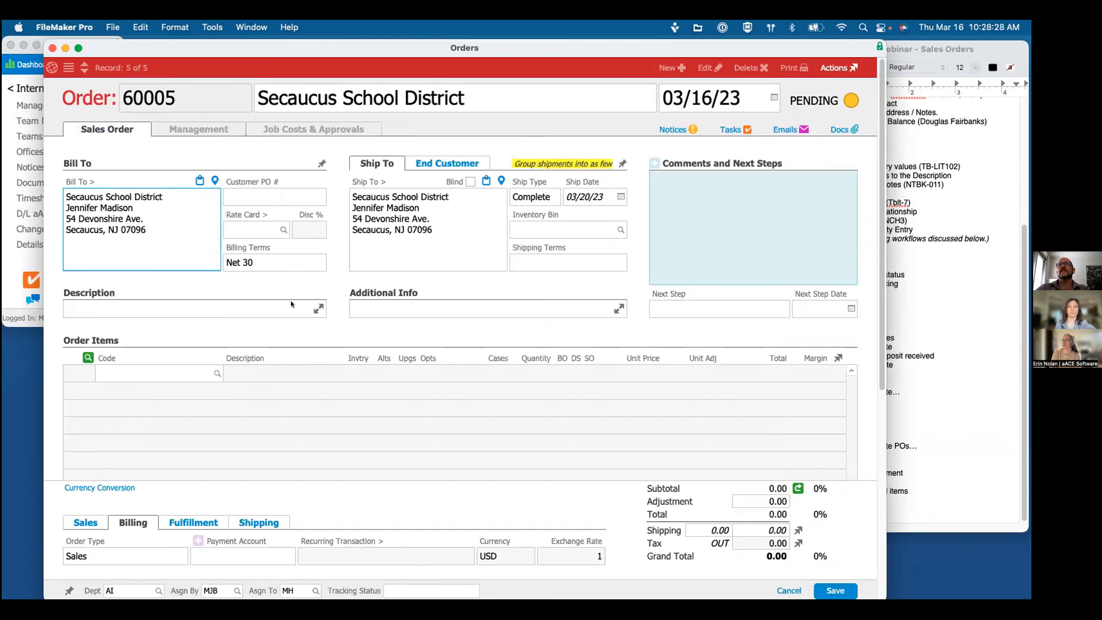
# Step: Add item TBLT-7 to the Secaucus School District order with a quantity of 10
pyautogui.click(148, 370)
pyautogui.write('TBLT-7')
pyautogui.press('Return')
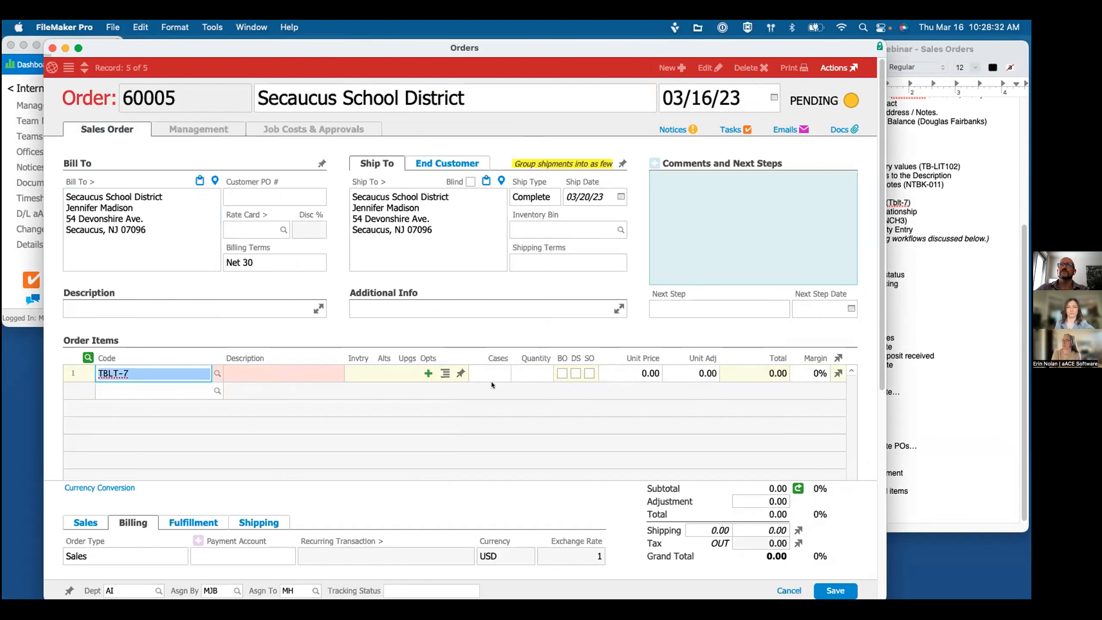
pyautogui.press('Tab')
pyautogui.click(540, 372)
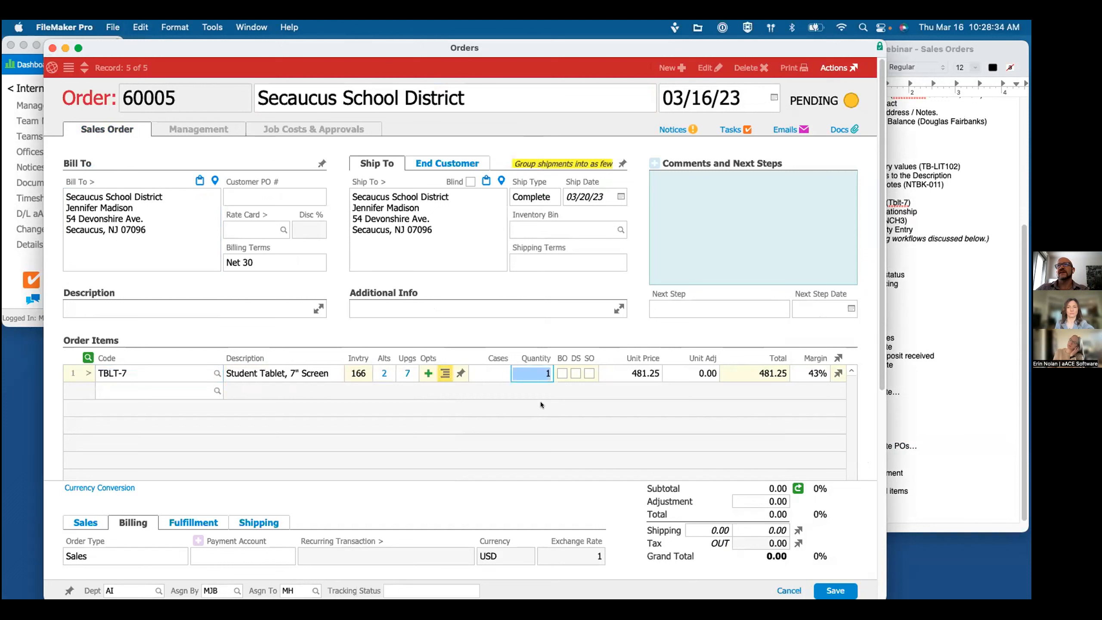
pyautogui.write('10')
pyautogui.press('Tab')
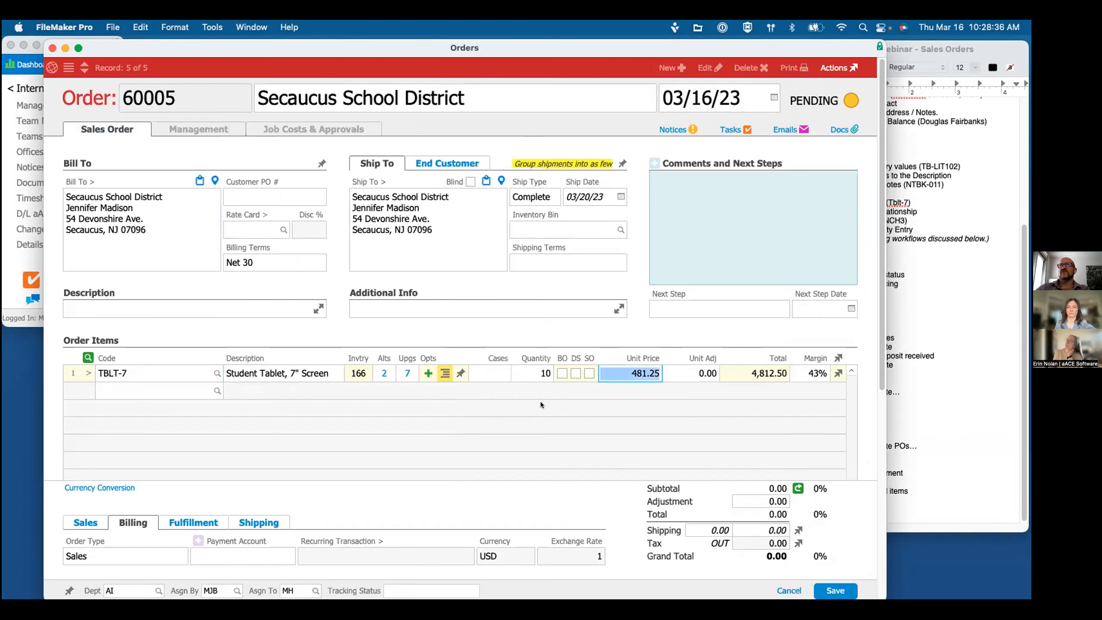
# Step: Flag the TBLT-7 line as a special order (SO), and save and open the sales order
pyautogui.click(590, 374)
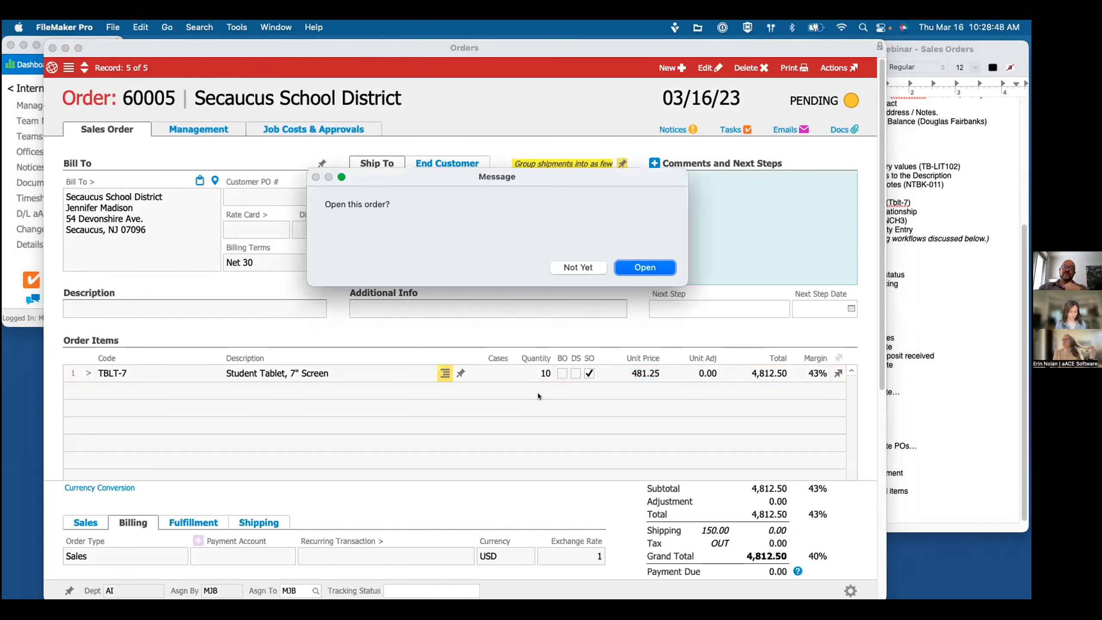
pyautogui.click(645, 267)
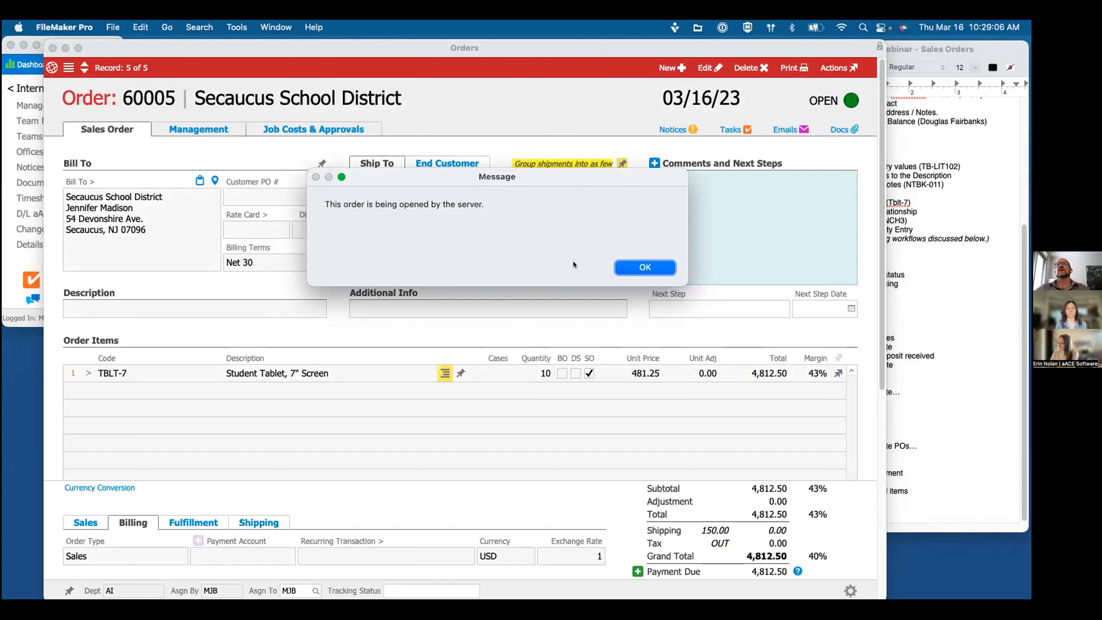
pyautogui.click(645, 267)
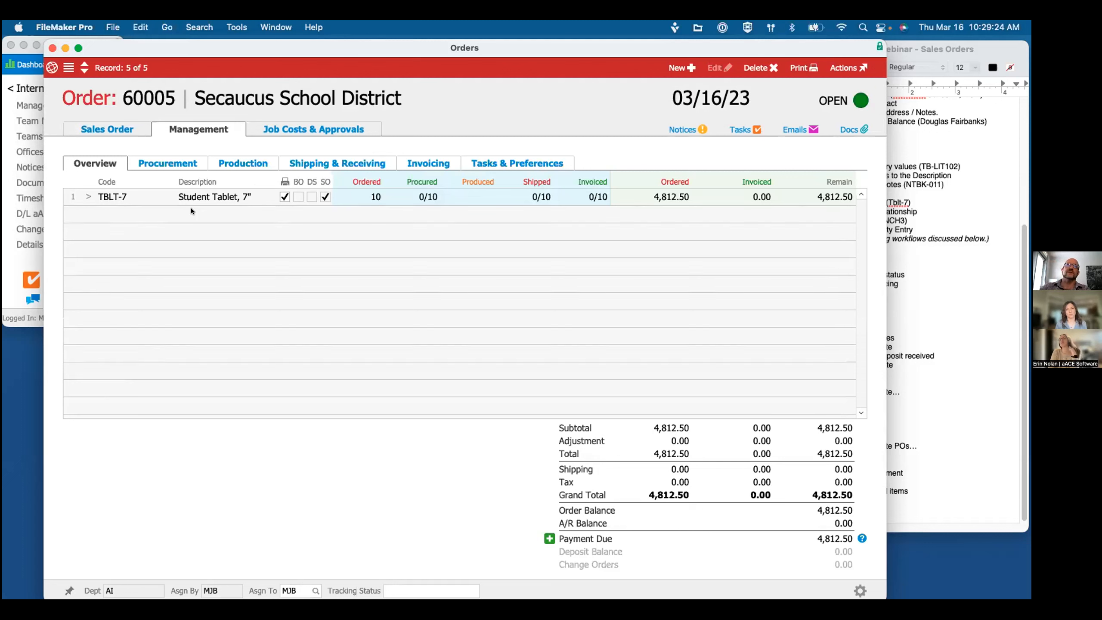
# Step: Set the LearnWright Inc. purchase order listed in the order's Procurement details to Open status, and view its Management overview
pyautogui.click(158, 163)
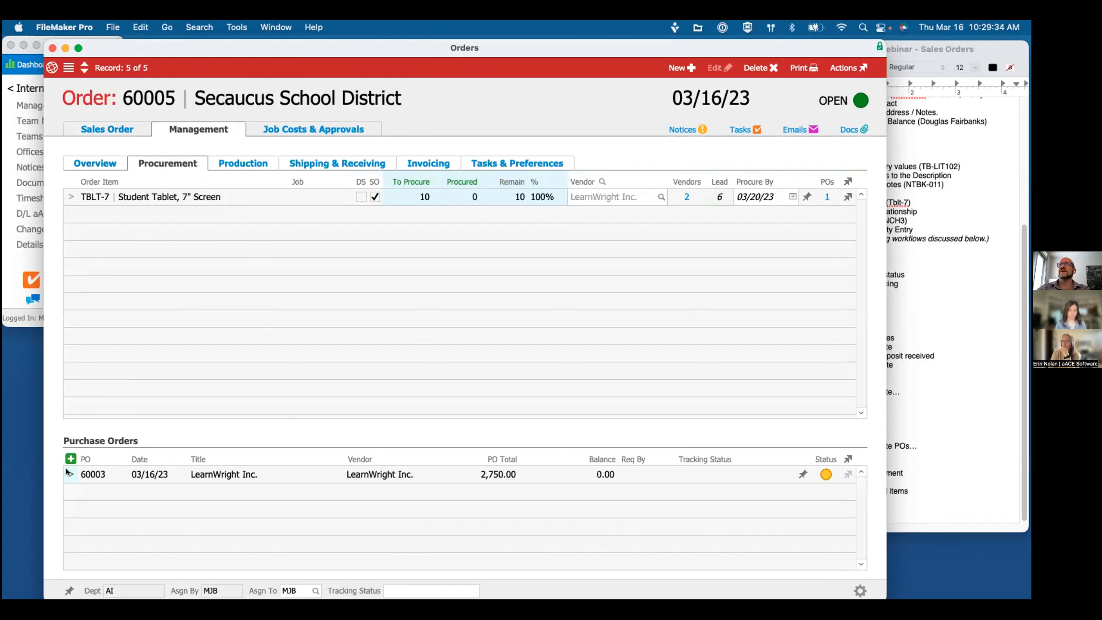
pyautogui.click(315, 478)
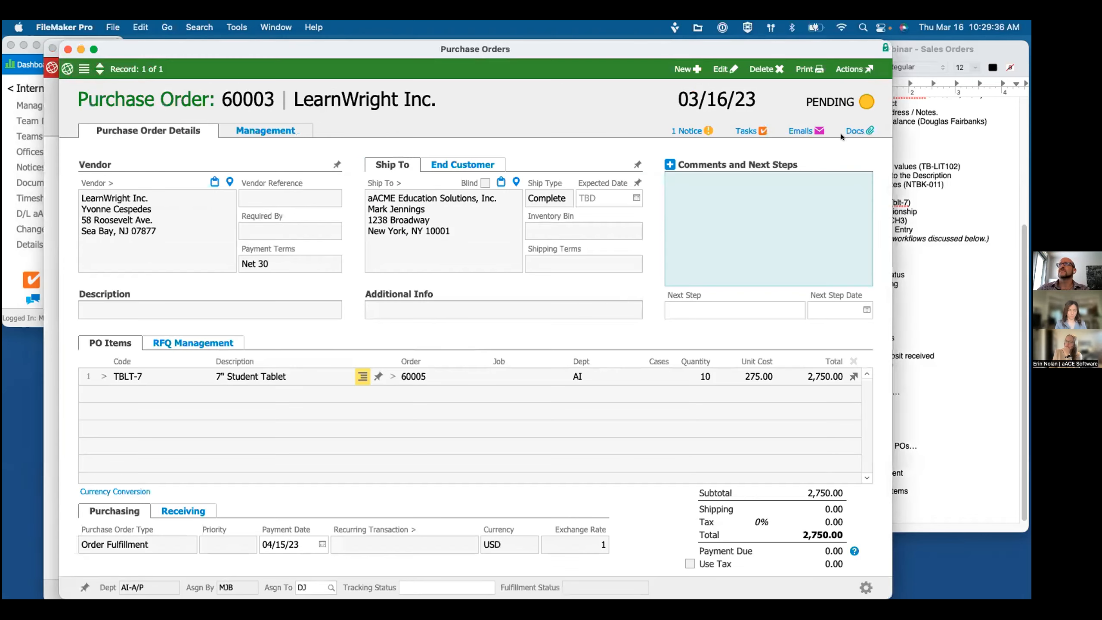
pyautogui.click(848, 69)
pyautogui.click(848, 108)
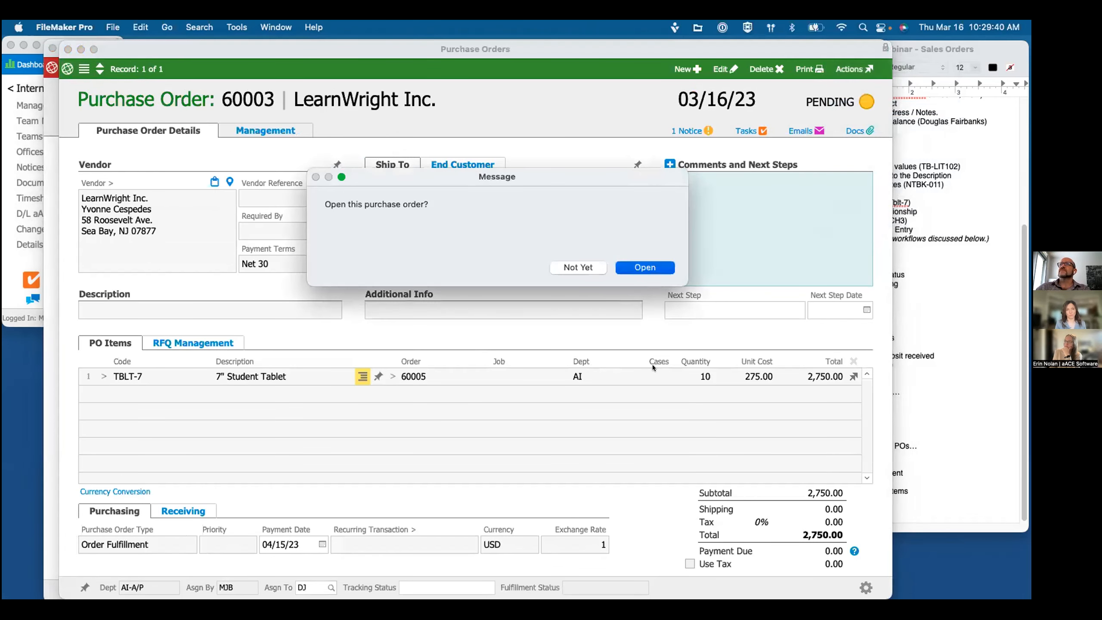
pyautogui.press('Return')
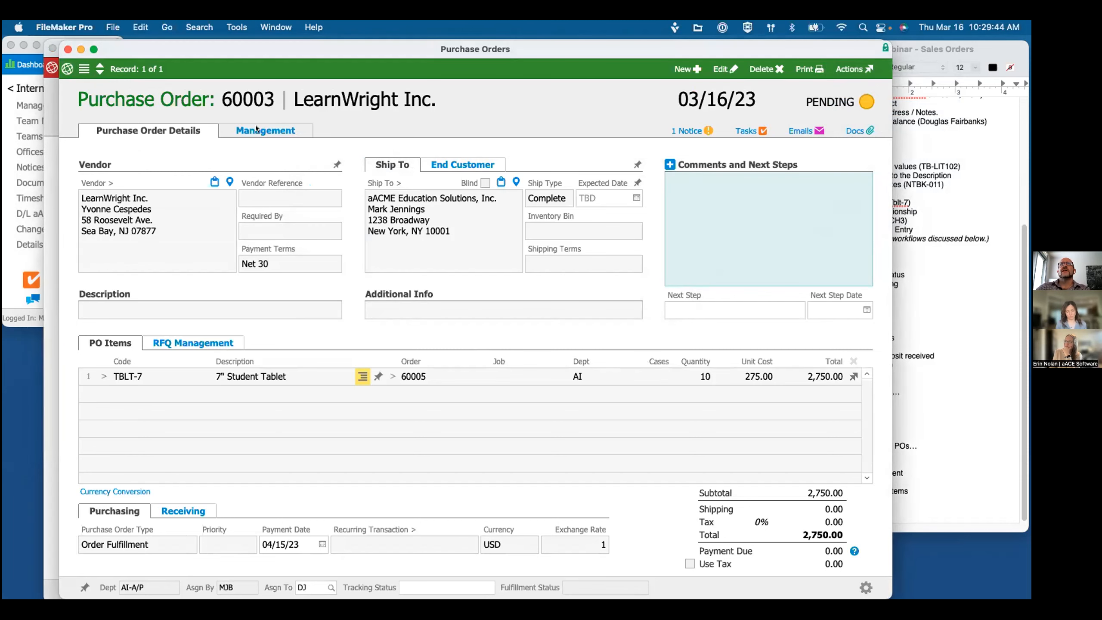
pyautogui.click(270, 129)
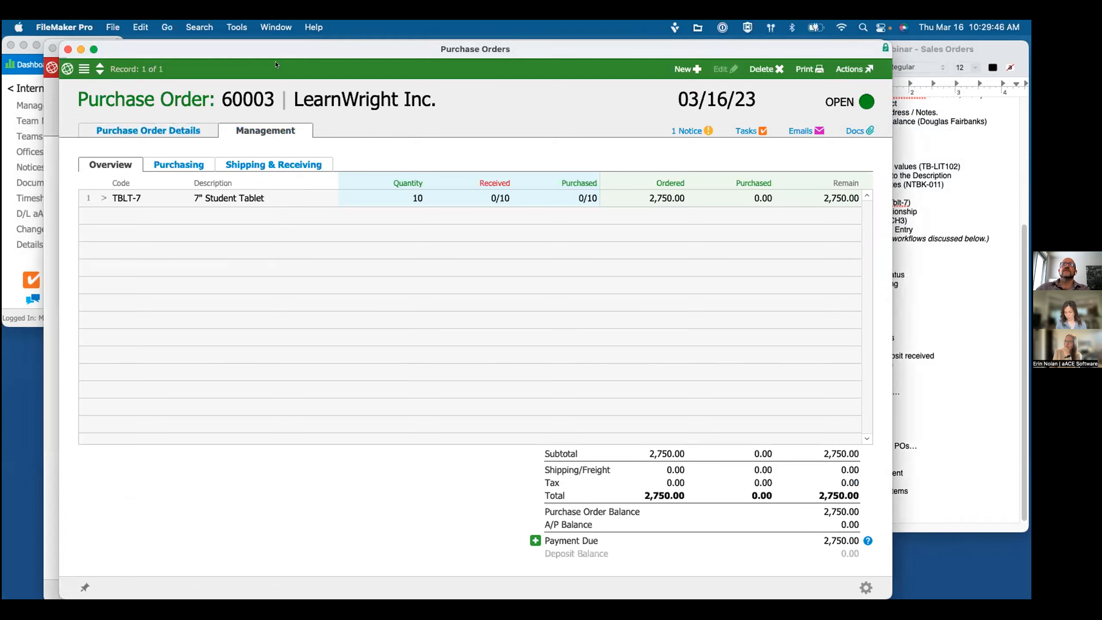
# Step: Review the Purchase Order Details and the Management overview of the LearnWright Inc. purchase order
pyautogui.moveTo(265, 44); pyautogui.dragTo(358, 54)
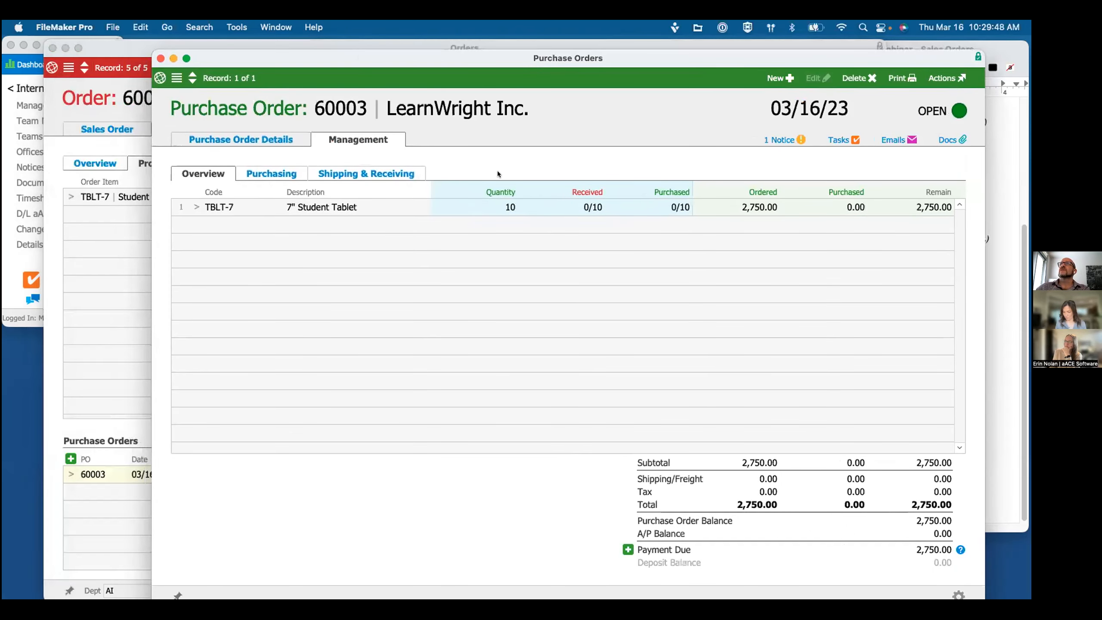
pyautogui.click(247, 140)
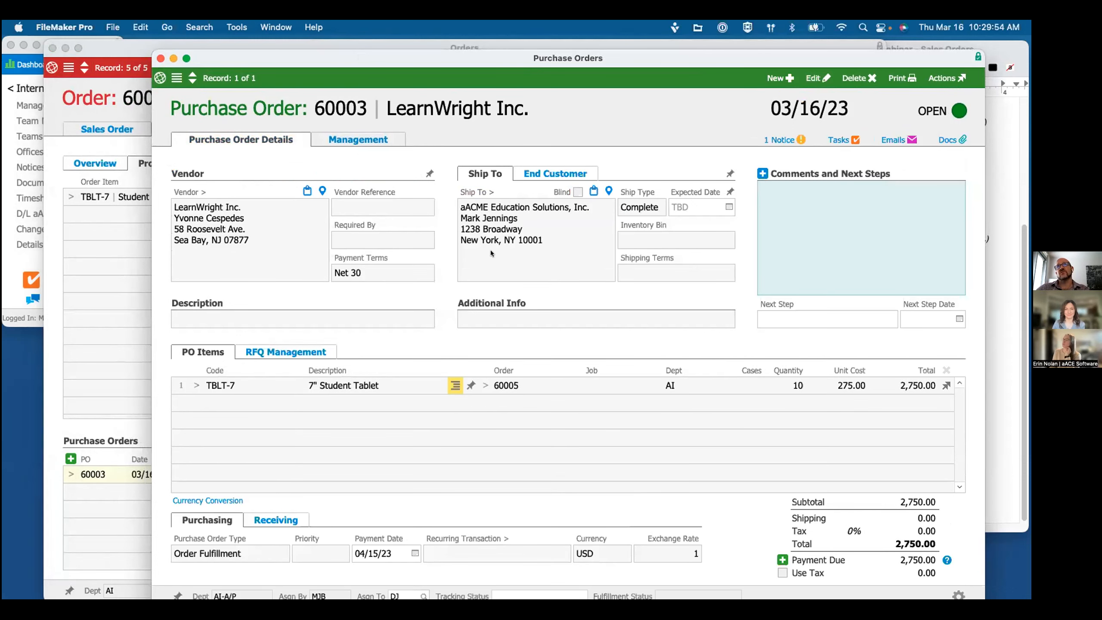
pyautogui.click(354, 138)
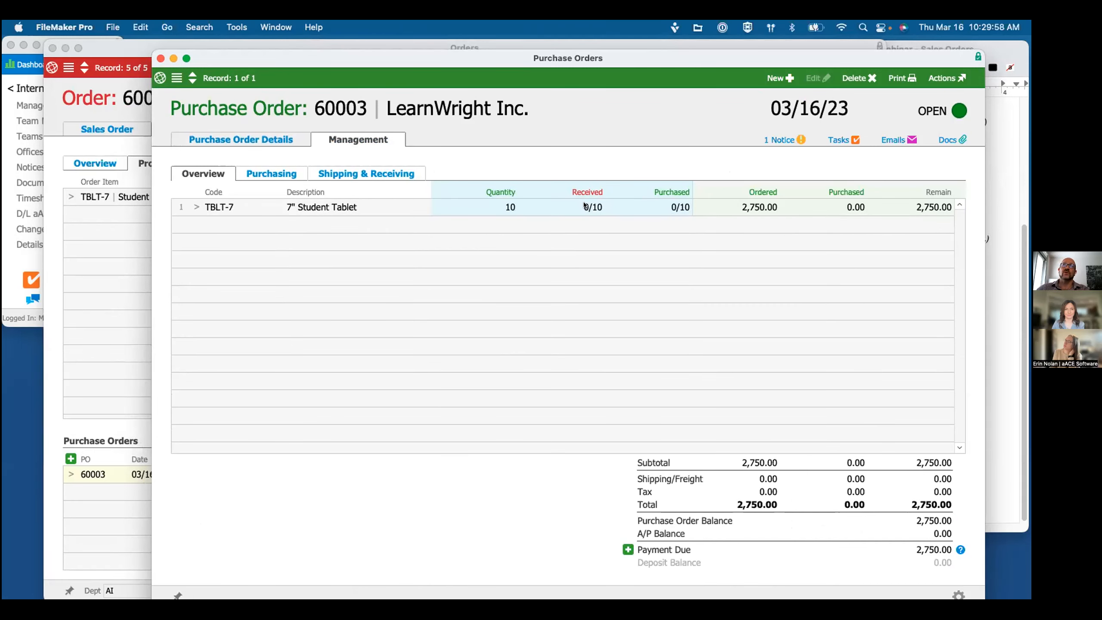
# Step: Generate an incoming shipment for the TBLT-7 line from the purchase order's Shipping & Receiving details and save it without marking it received
pyautogui.click(359, 169)
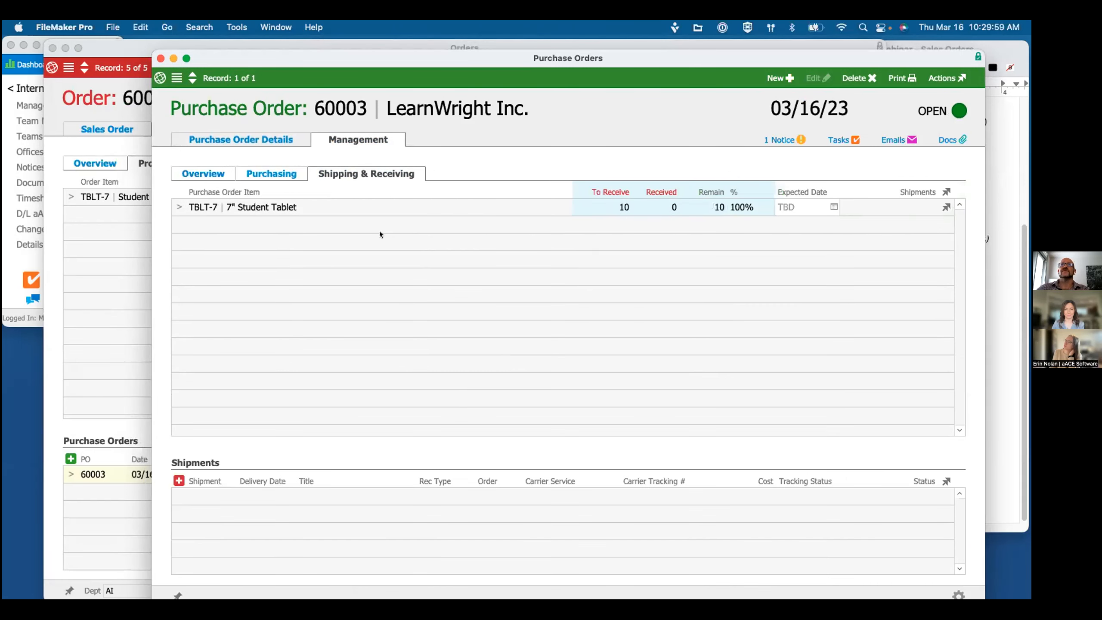
pyautogui.click(180, 484)
pyautogui.click(560, 367)
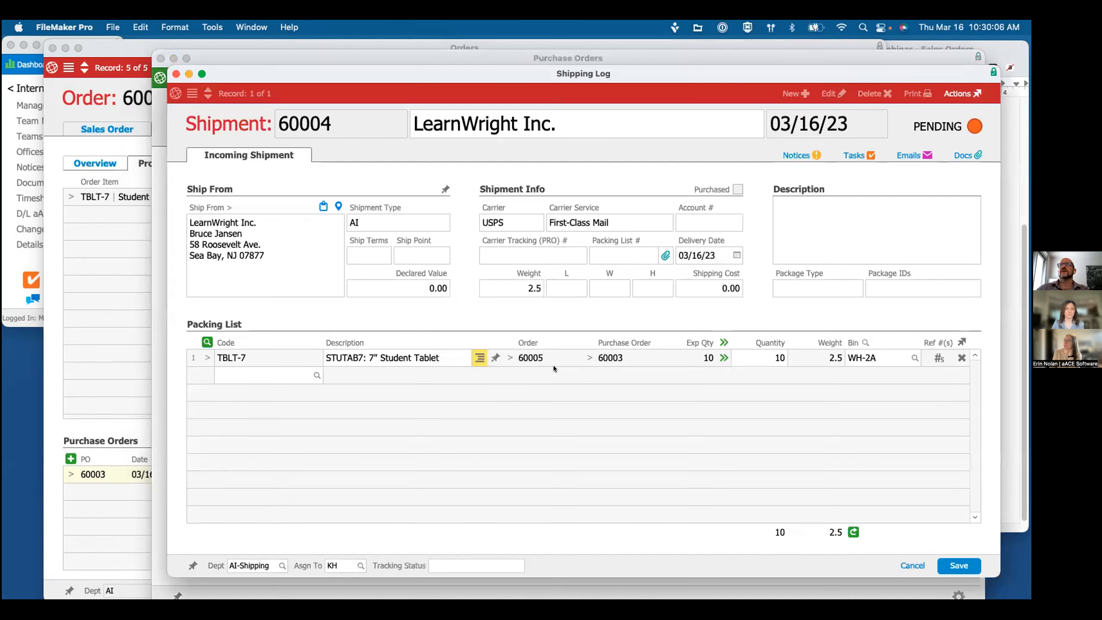
pyautogui.click(957, 566)
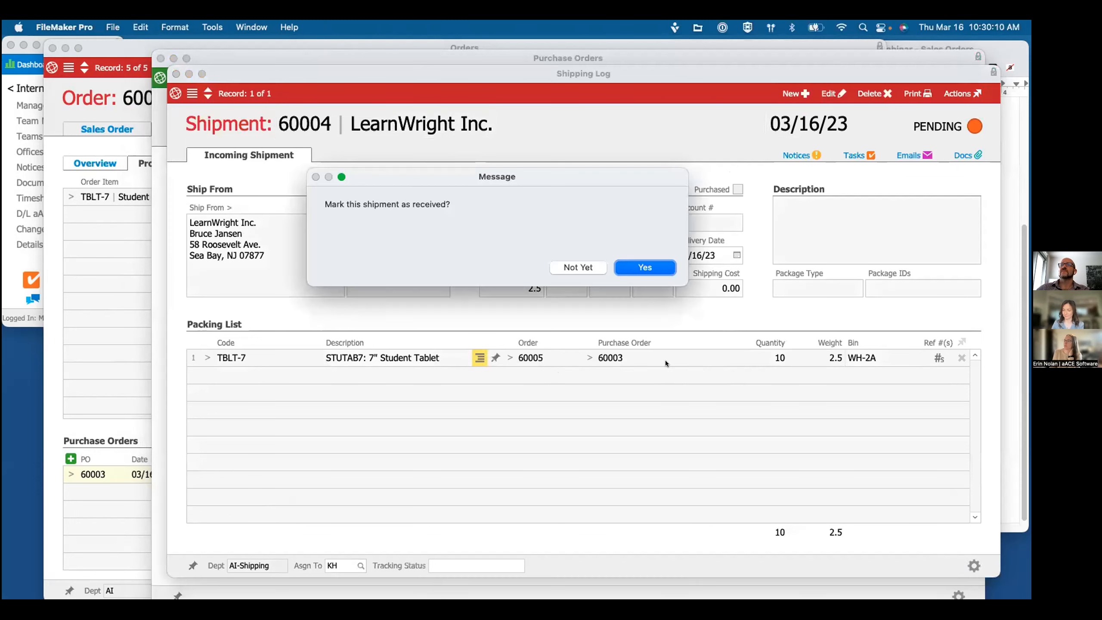
pyautogui.click(581, 267)
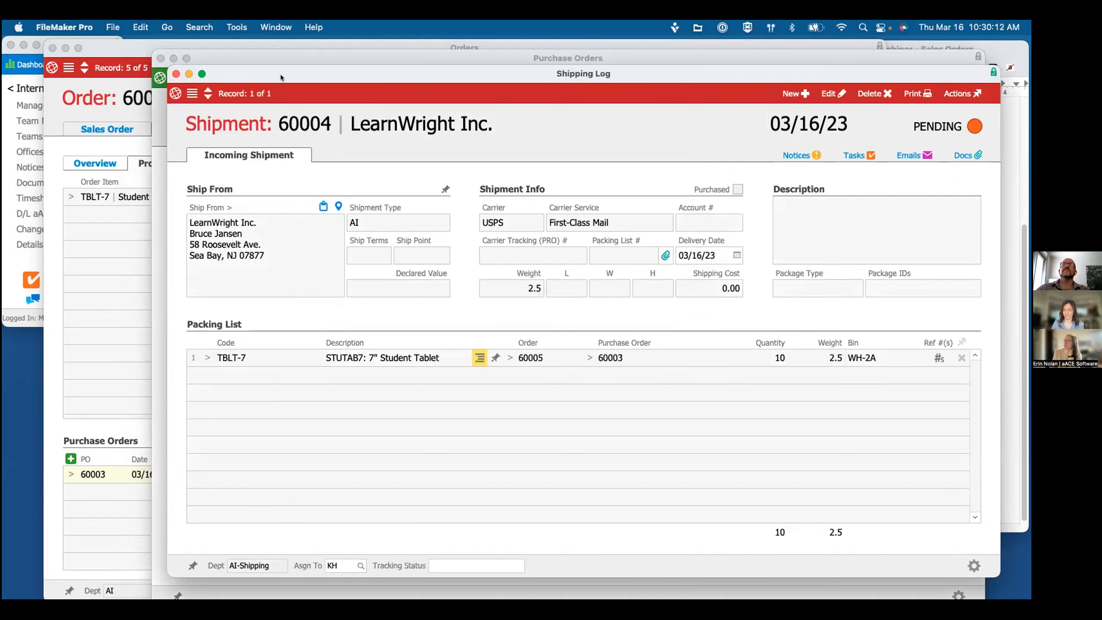
# Step: Close the purchase order and view the Shipping & Receiving details of the Secaucus School District order
pyautogui.click(161, 58)
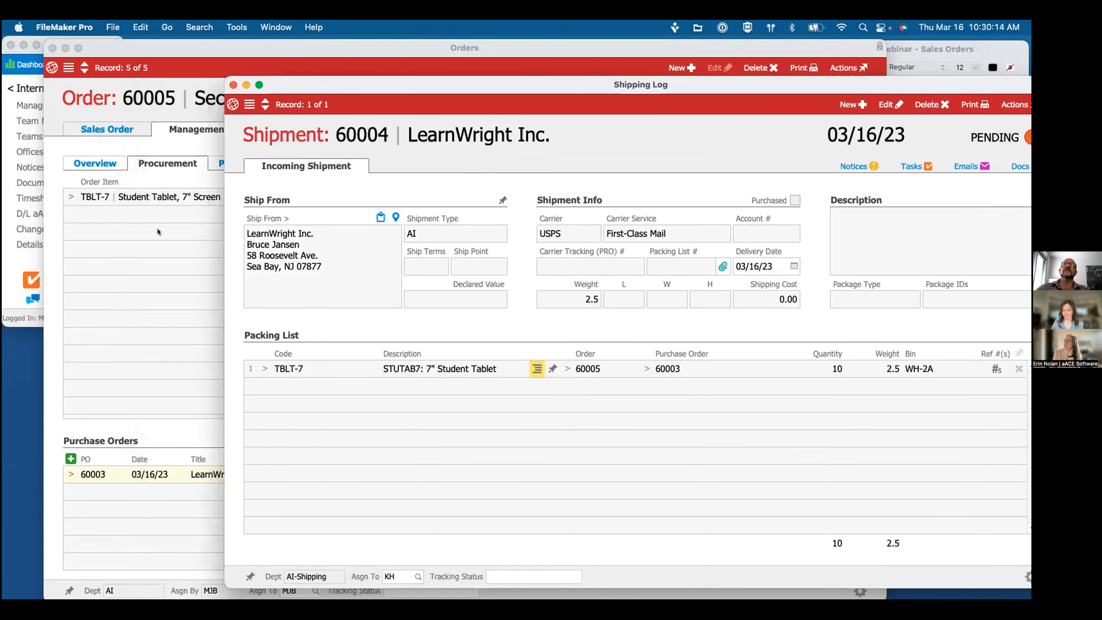
pyautogui.click(157, 229)
pyautogui.click(330, 163)
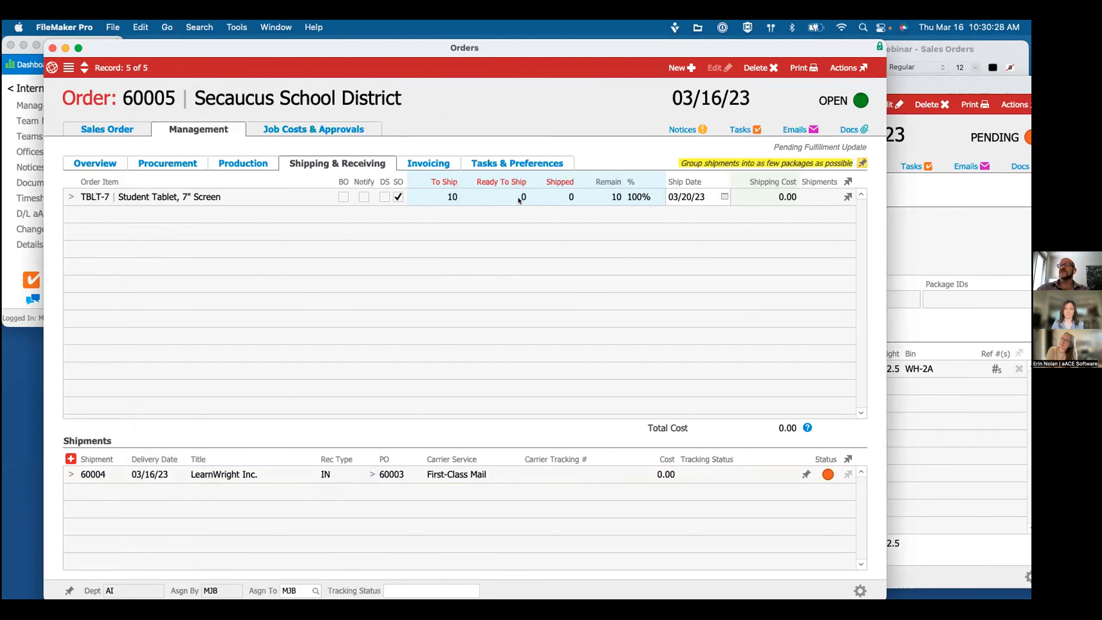
pyautogui.moveTo(935, 85); pyautogui.dragTo(834, 86)
pyautogui.click(944, 107)
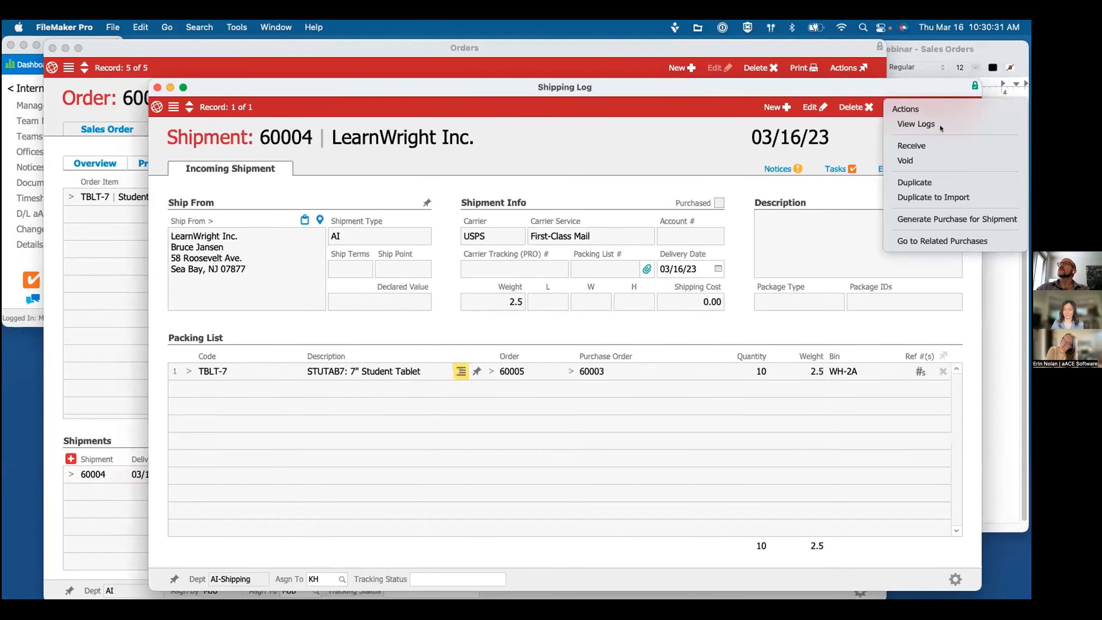
pyautogui.click(912, 146)
pyautogui.click(576, 265)
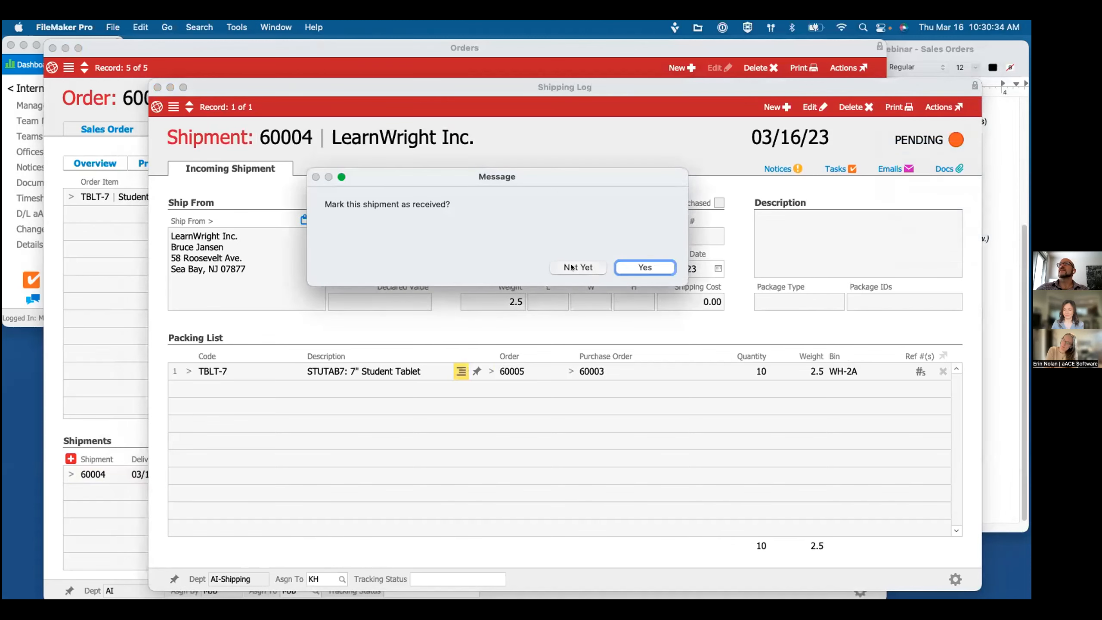
# Step: Mark the incoming LearnWright Inc. shipment as received and close its shipment record
pyautogui.moveTo(551, 83); pyautogui.dragTo(552, 173)
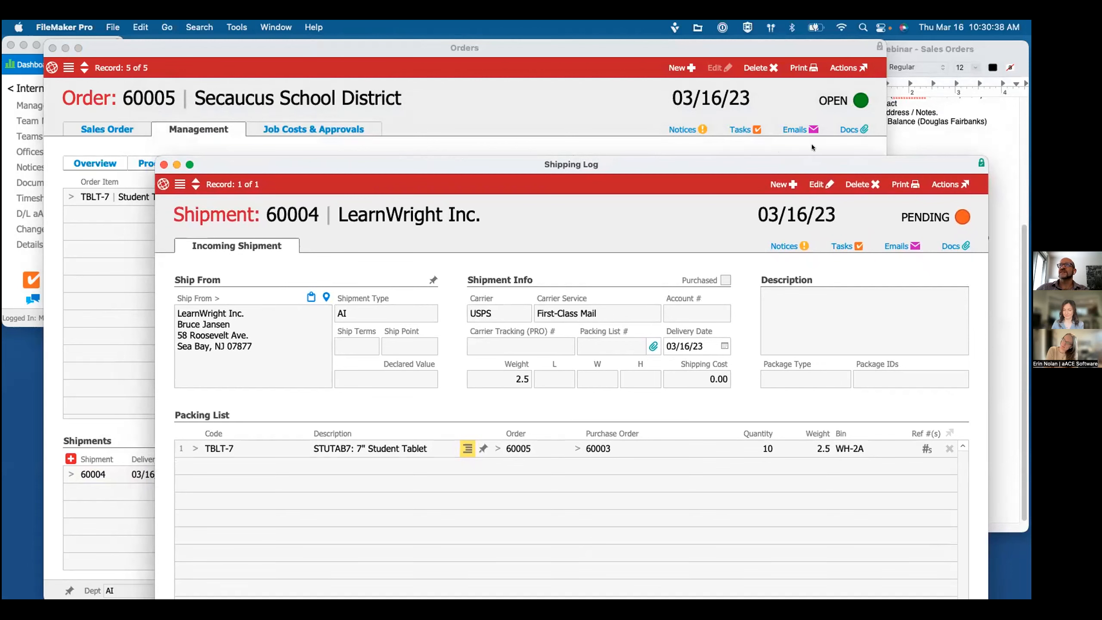
pyautogui.click(950, 183)
pyautogui.click(943, 219)
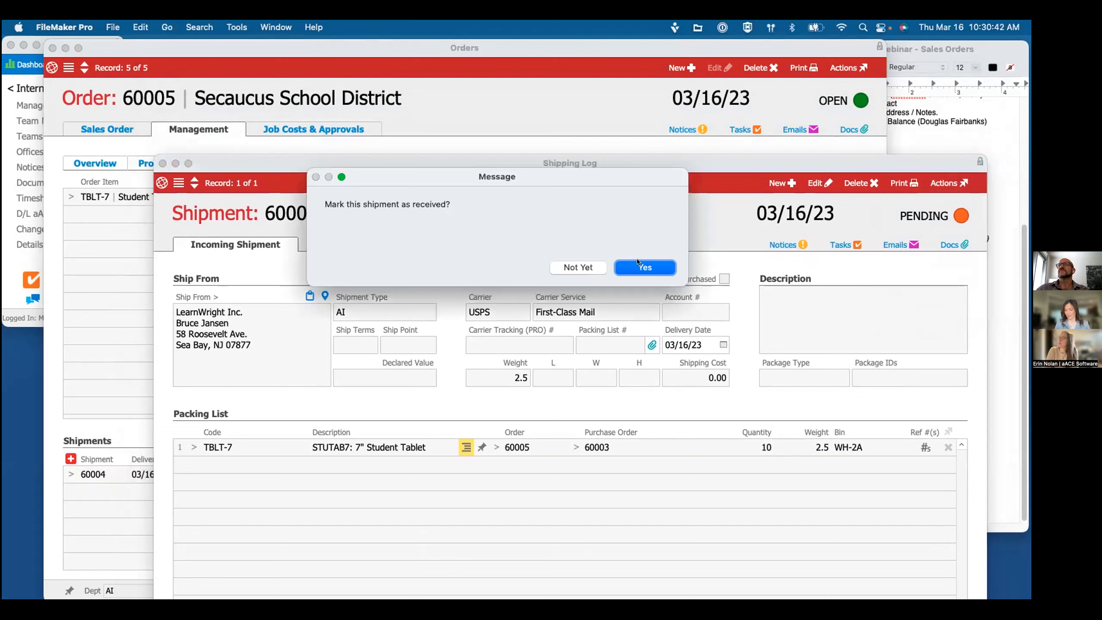
pyautogui.click(646, 268)
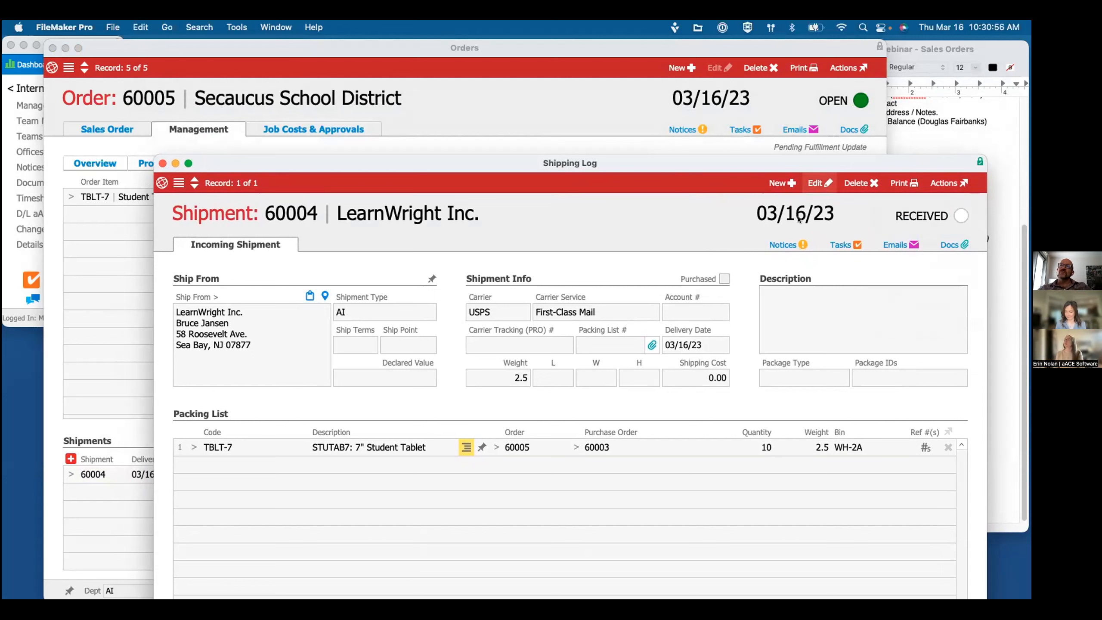
pyautogui.click(162, 163)
# Step: Open the outgoing FedEx Ground shipment to Secaucus School District from the order, mark it as shipped, and close it
pyautogui.moveTo(293, 43); pyautogui.dragTo(323, 42)
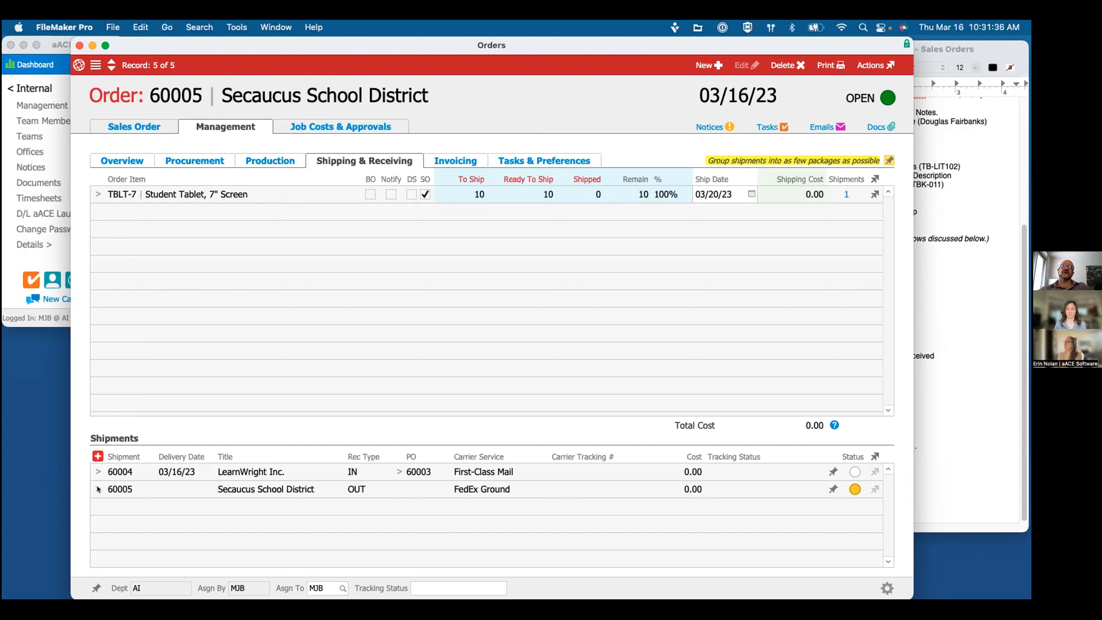
pyautogui.click(118, 490)
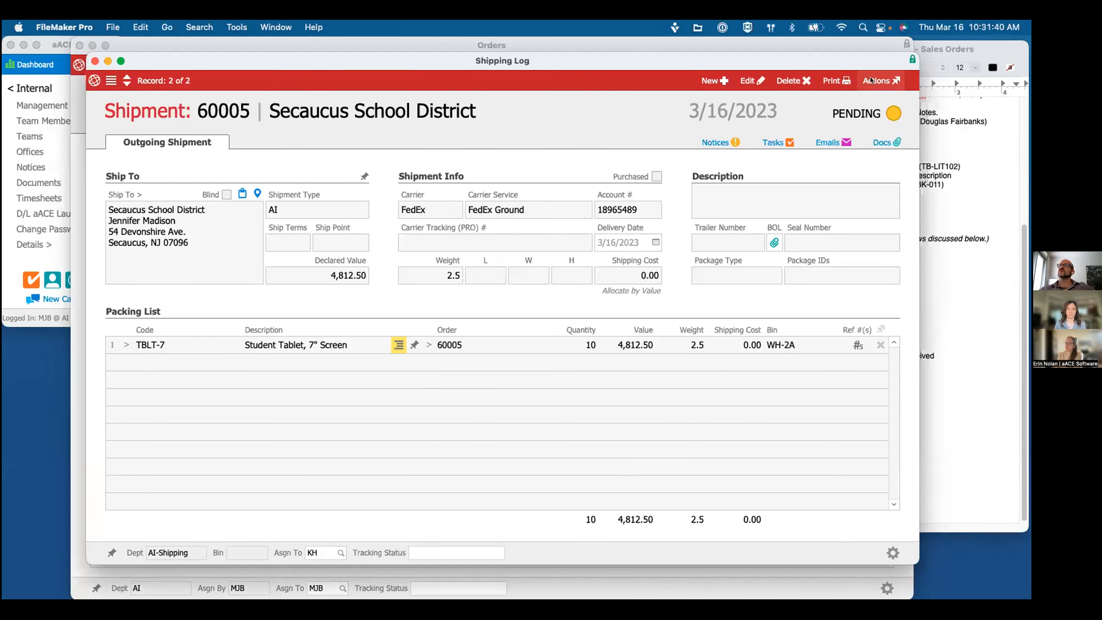
pyautogui.click(874, 81)
pyautogui.click(872, 117)
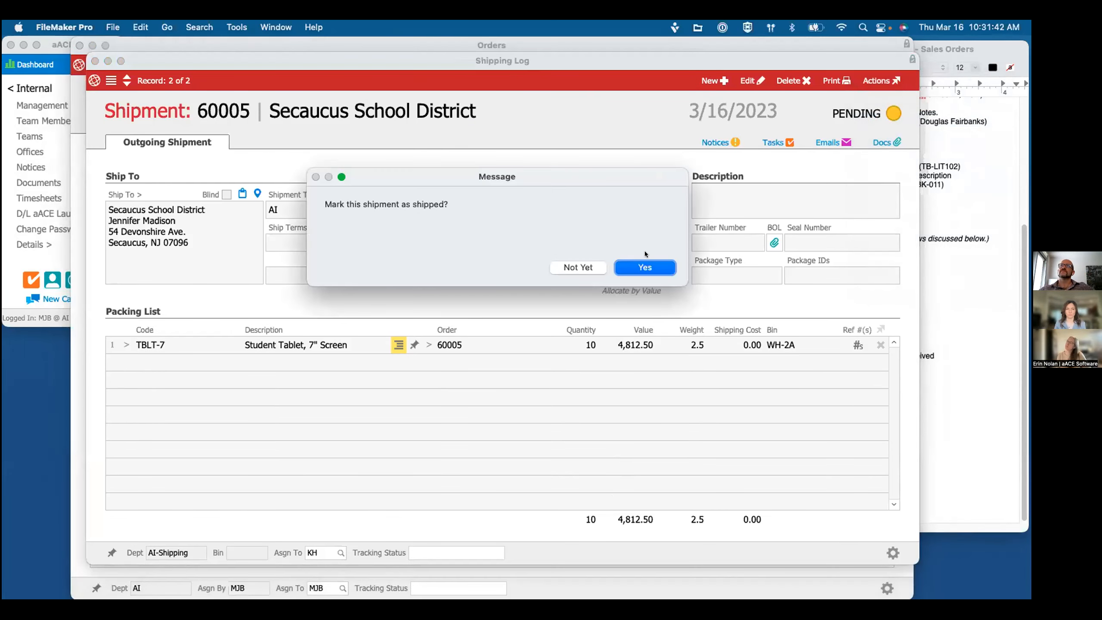
pyautogui.press('Return')
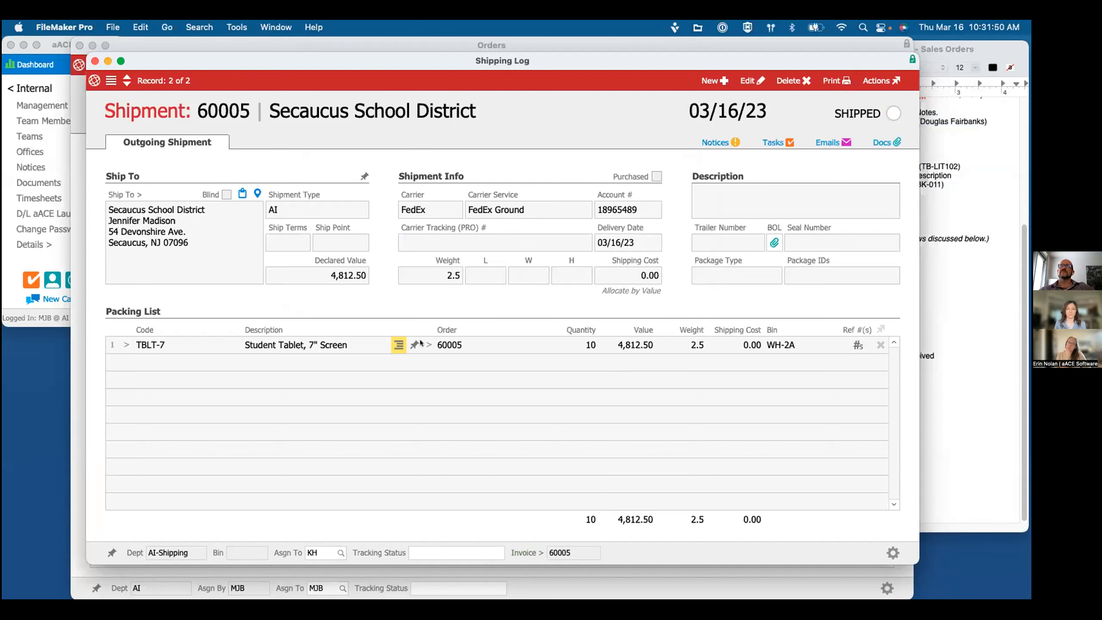
pyautogui.click(94, 60)
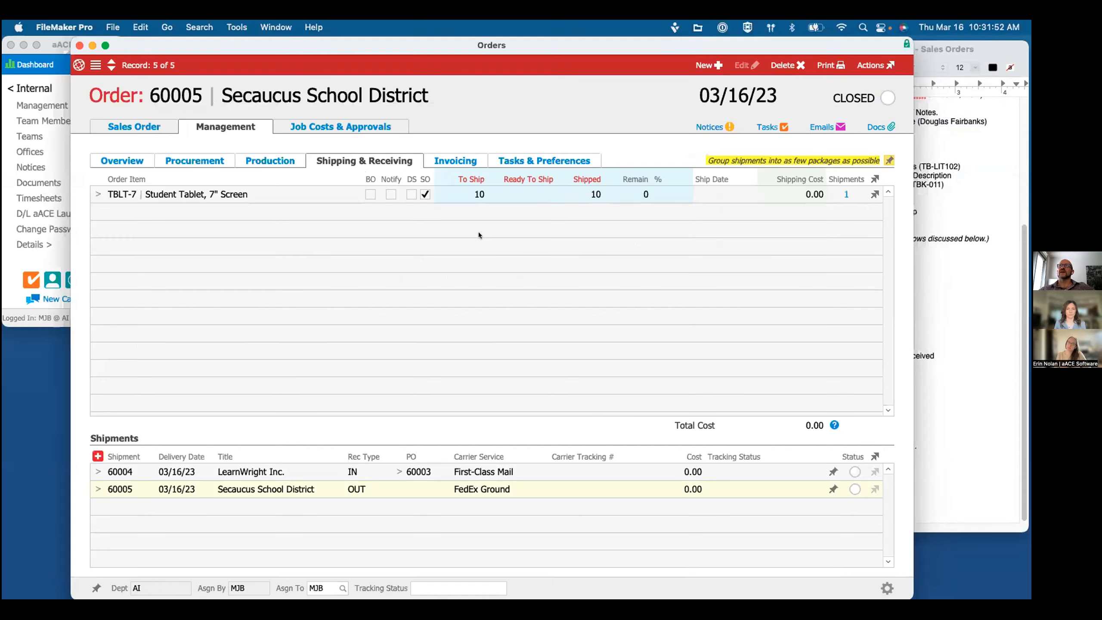
# Step: Review the order's Management overview, then examine the return options and shipping cost breakdown for TBLT-7 in Shipping & Receiving
pyautogui.click(115, 160)
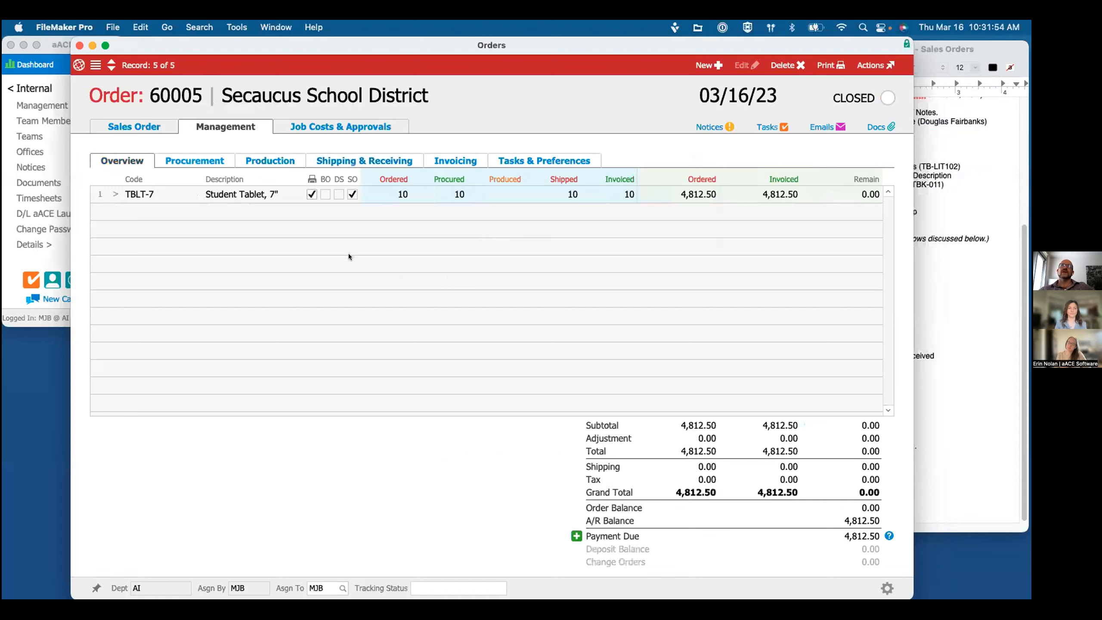
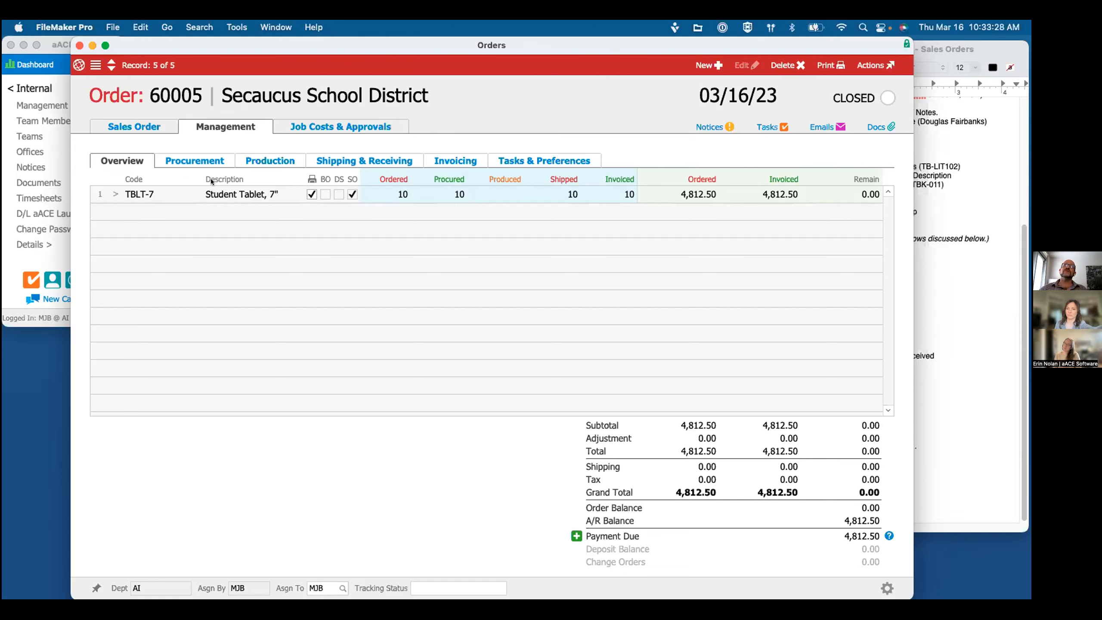
pyautogui.click(344, 162)
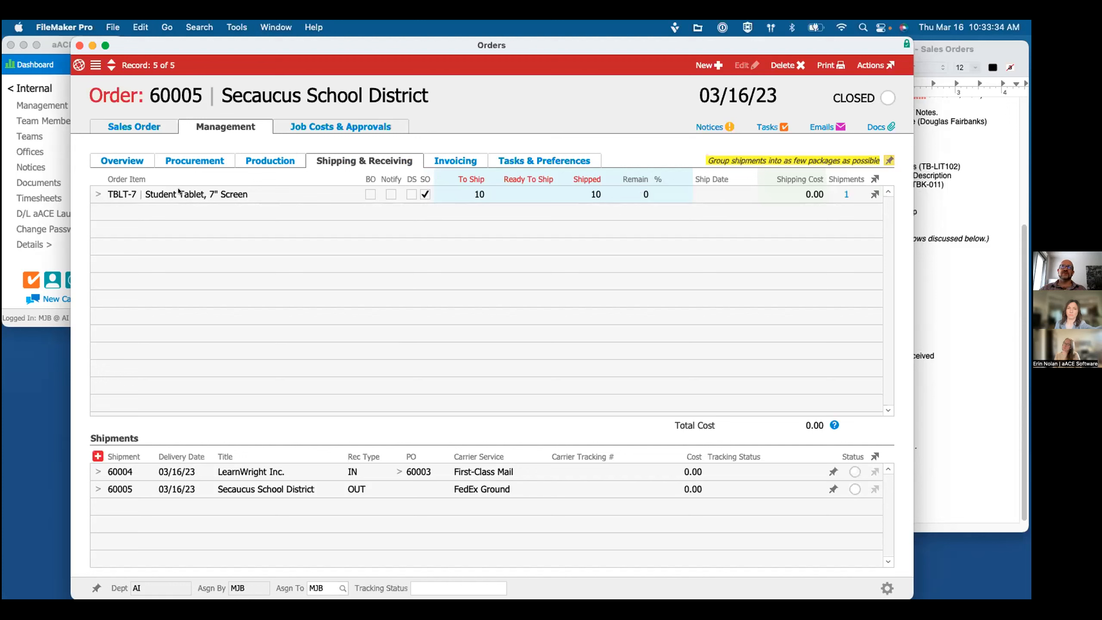
pyautogui.click(874, 195)
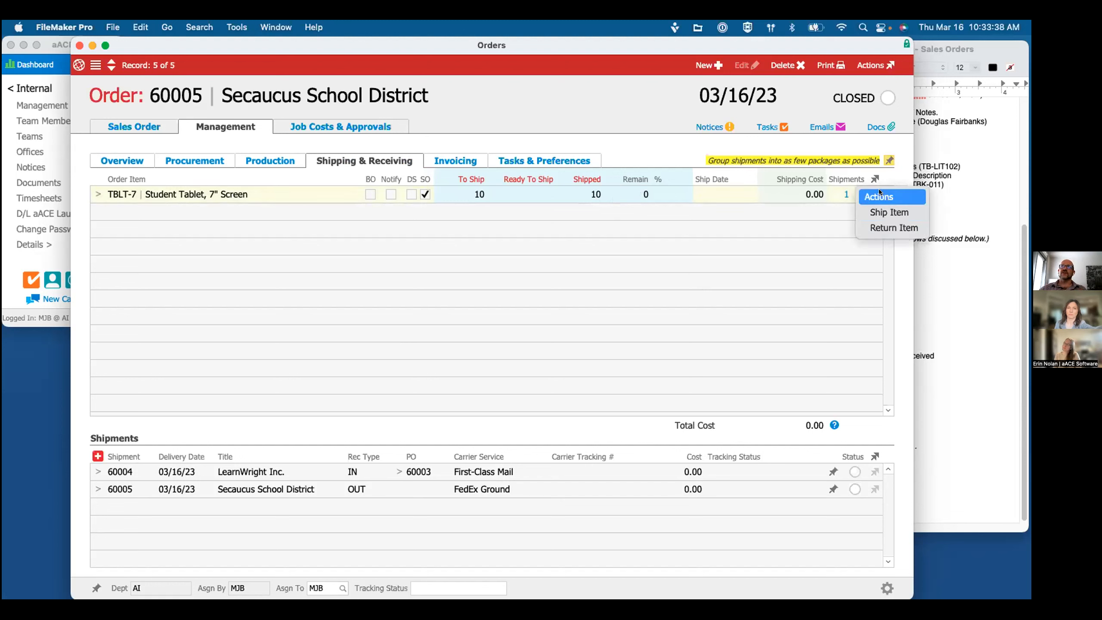
pyautogui.click(875, 176)
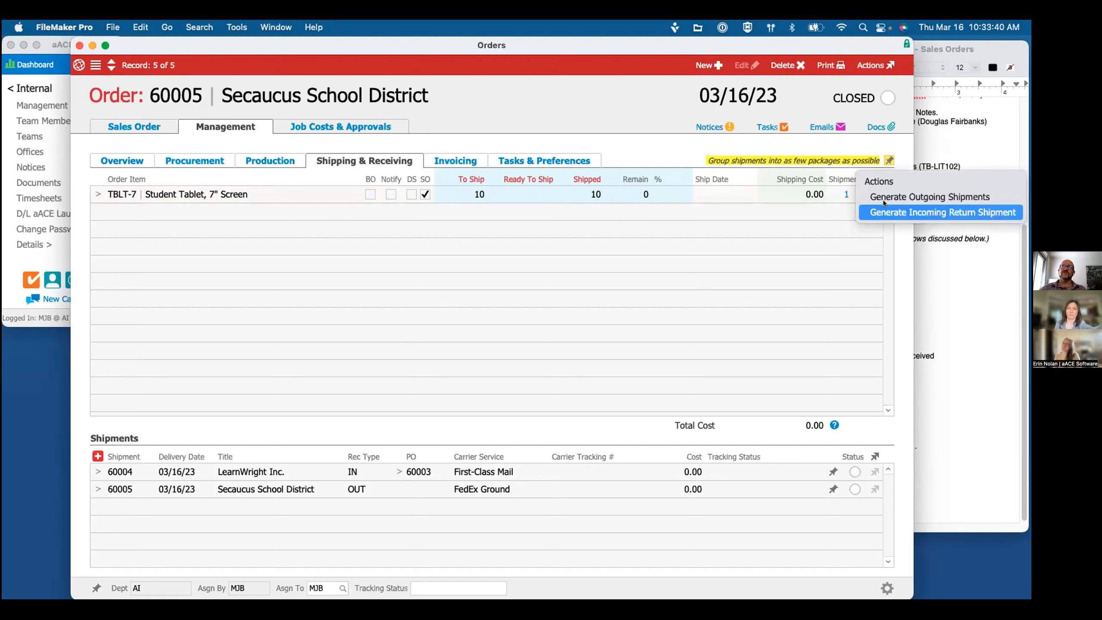
pyautogui.click(820, 260)
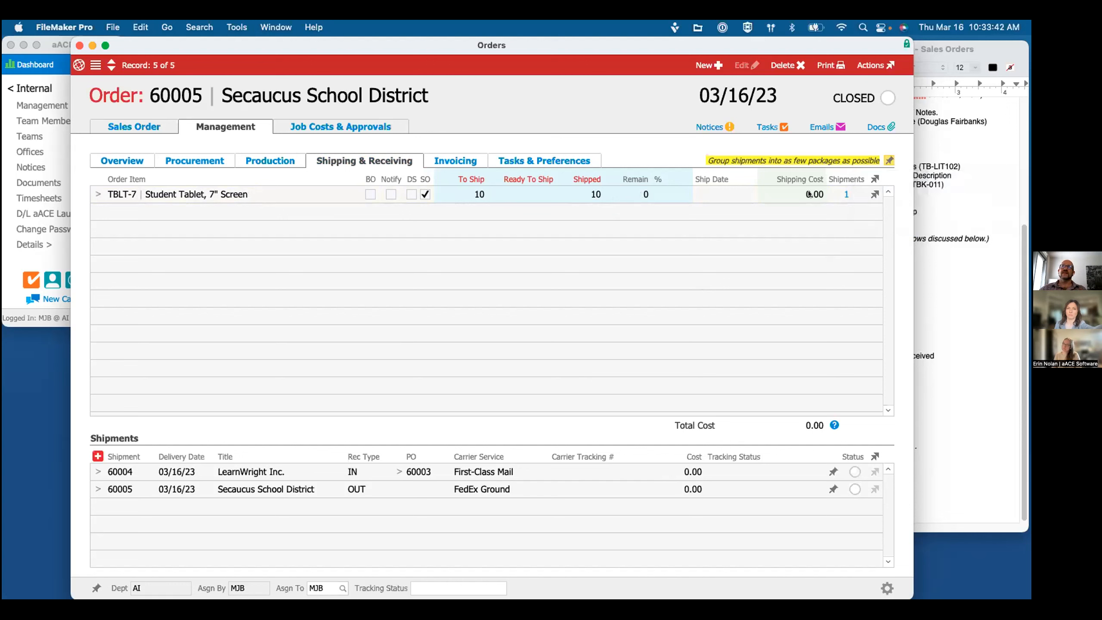
pyautogui.moveTo(809, 194)
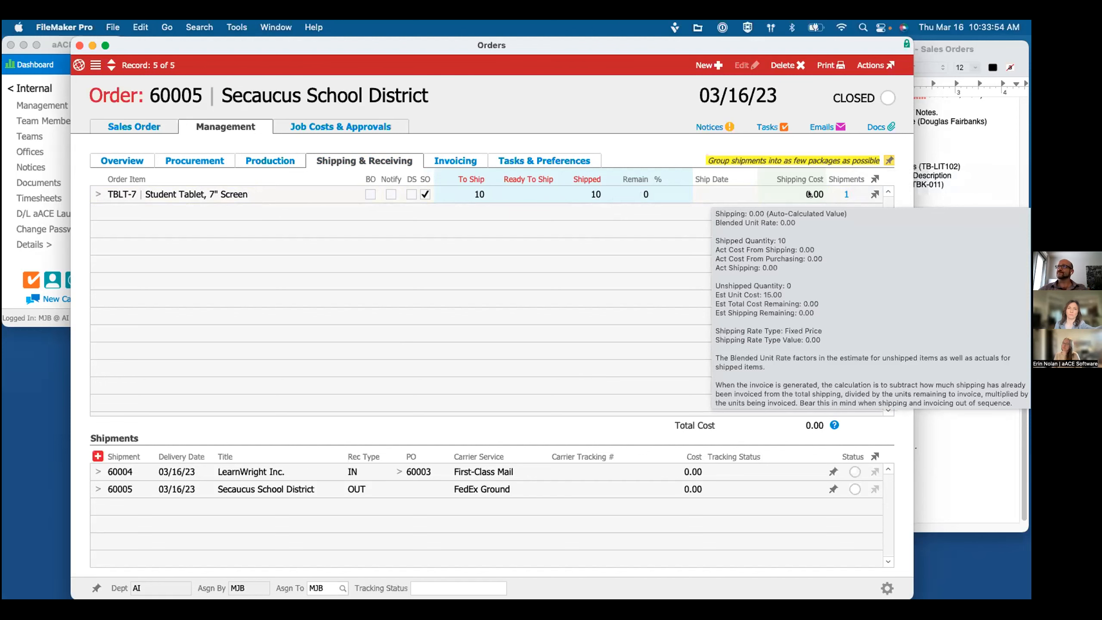
# Step: Start a new sales order with 622 3rd Avenue Co LLC as the Bill To company
pyautogui.click(923, 367)
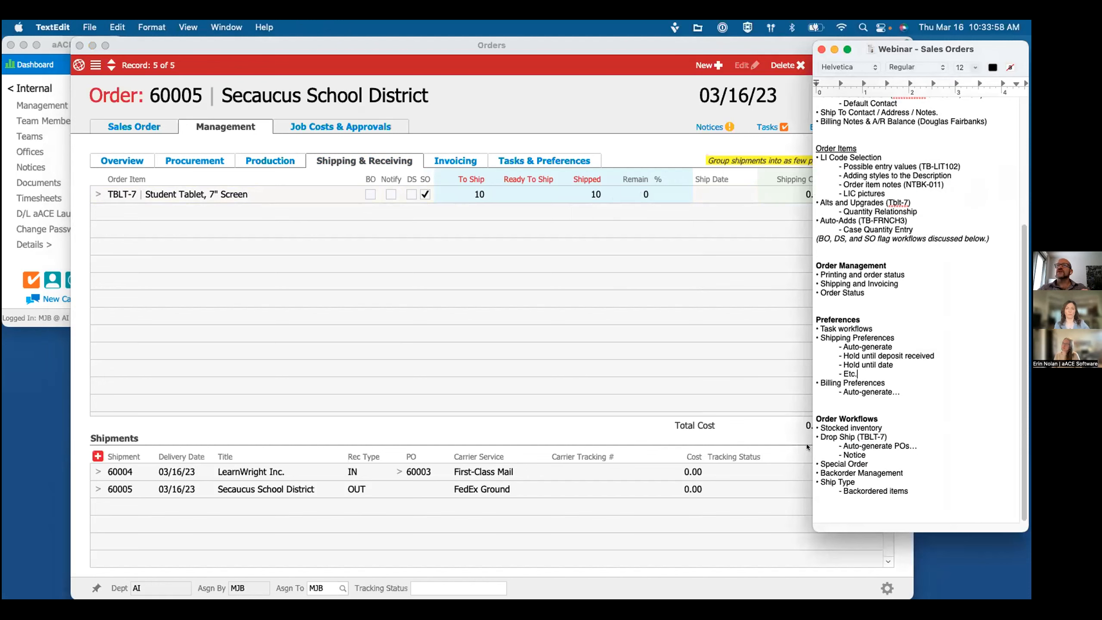
pyautogui.click(264, 273)
pyautogui.click(132, 127)
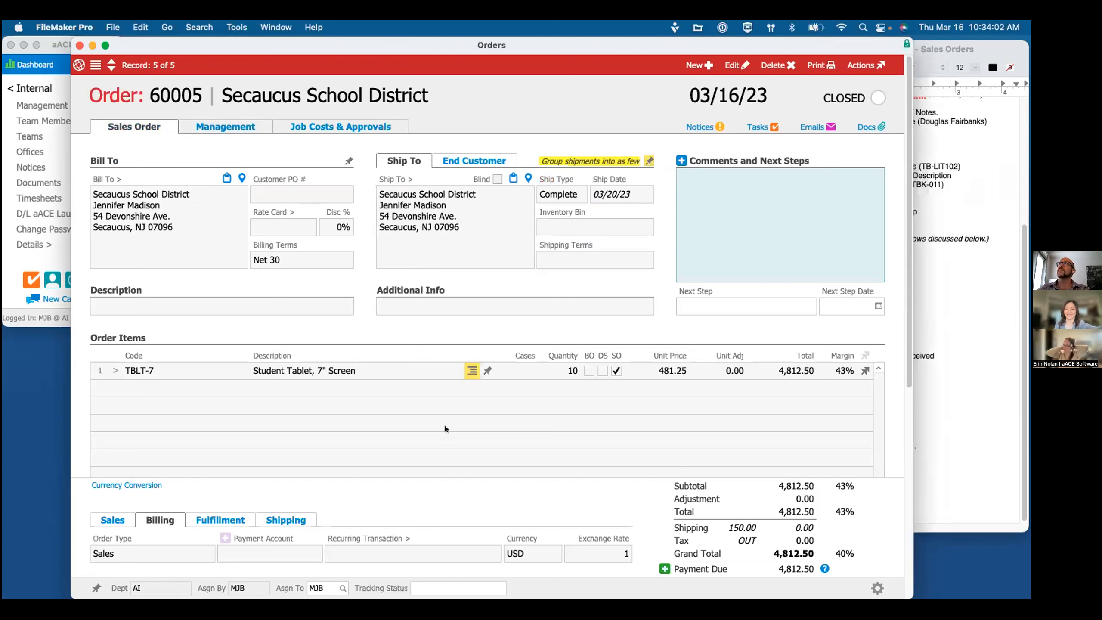
pyautogui.click(694, 65)
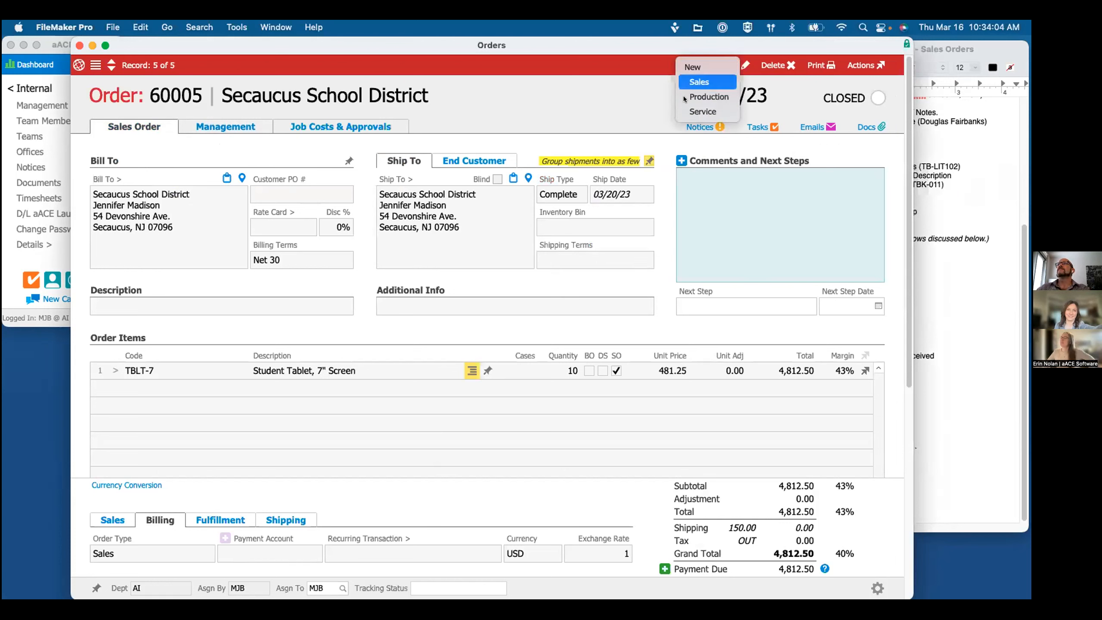
pyautogui.click(632, 150)
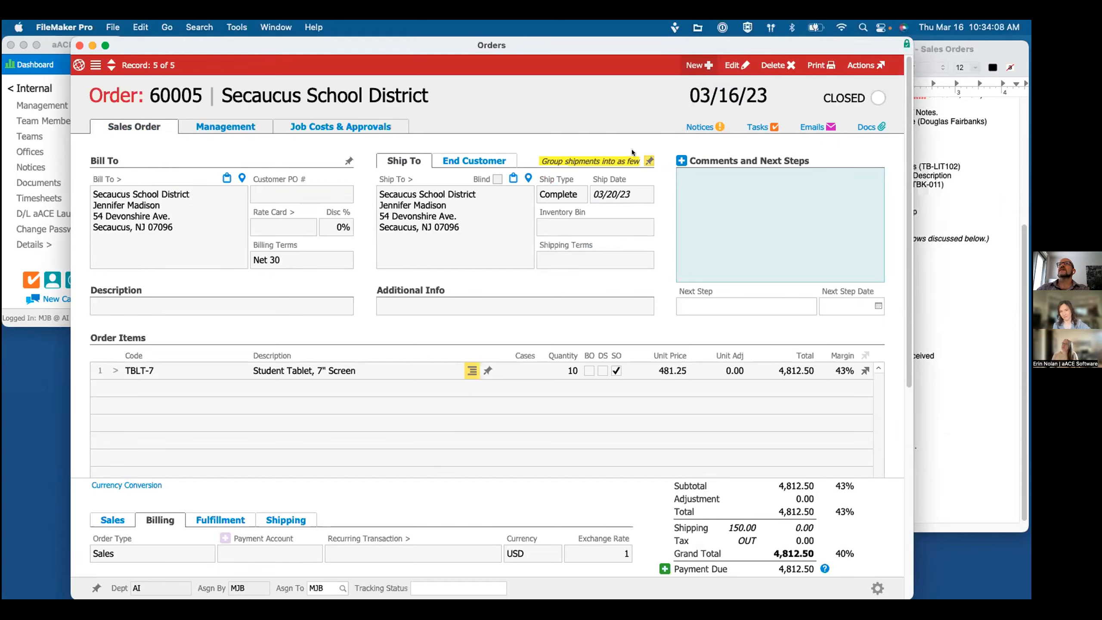
pyautogui.press('super+n')
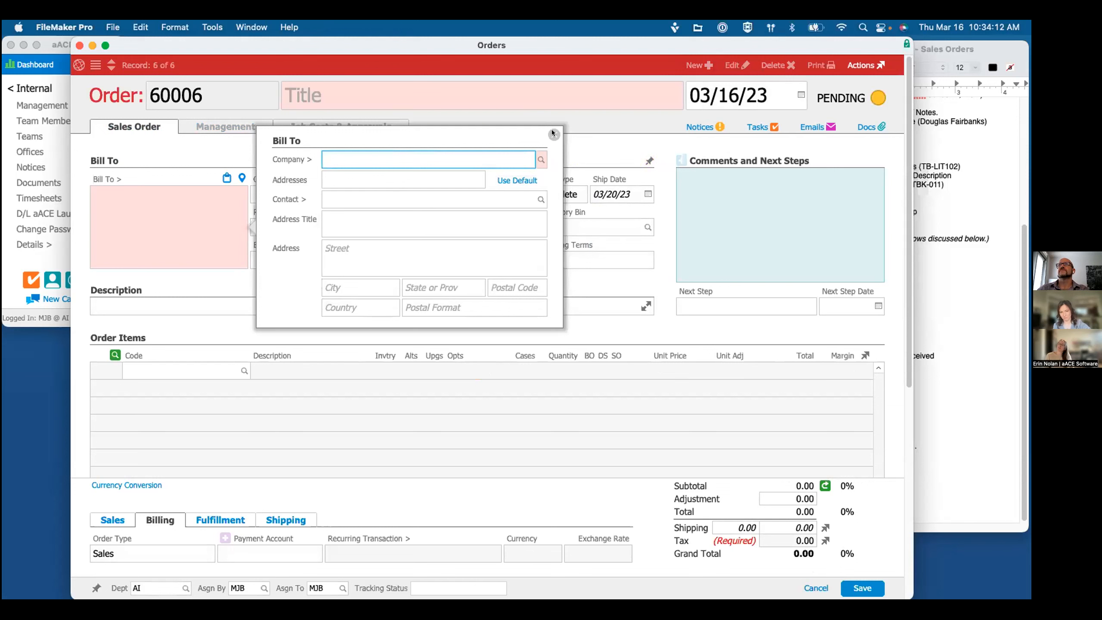
pyautogui.click(552, 135)
# Step: Check the order's Ship Type options, then add TB-LIT6 (6 Famous Classics) as the first order item
pyautogui.click(558, 194)
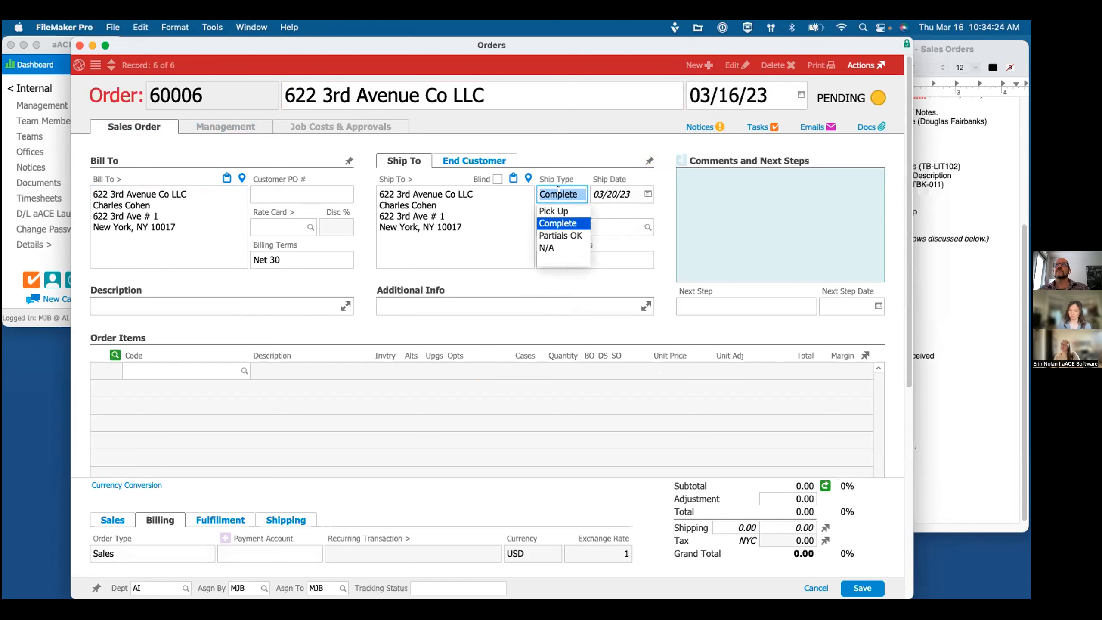
pyautogui.click(243, 387)
pyautogui.click(164, 368)
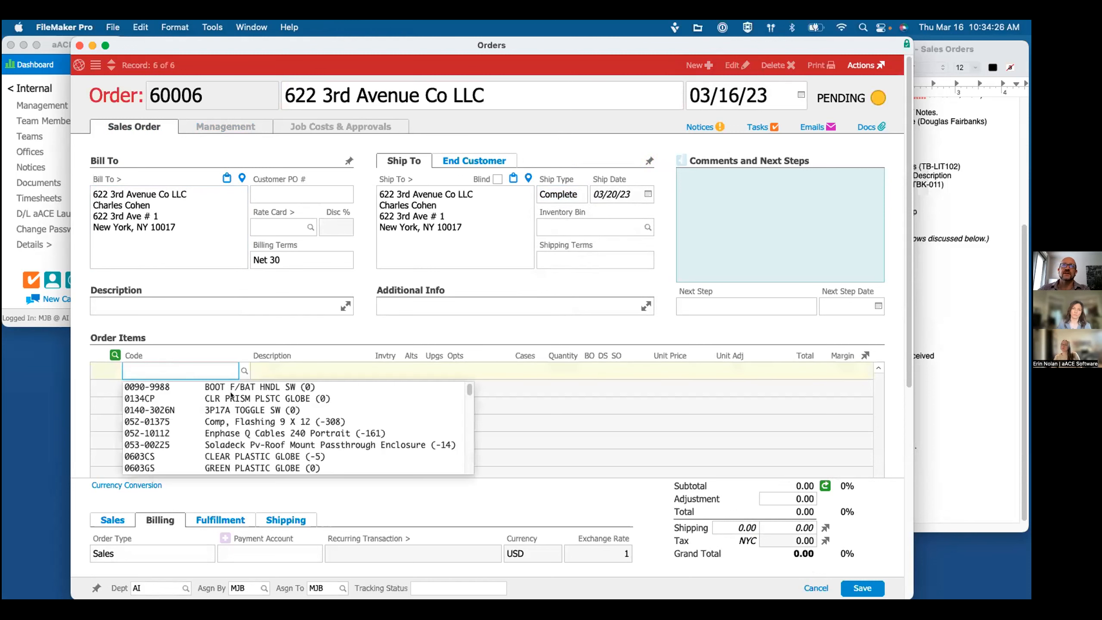
pyautogui.scroll(-5, 304, 423)
pyautogui.scroll(-10, 359, 427)
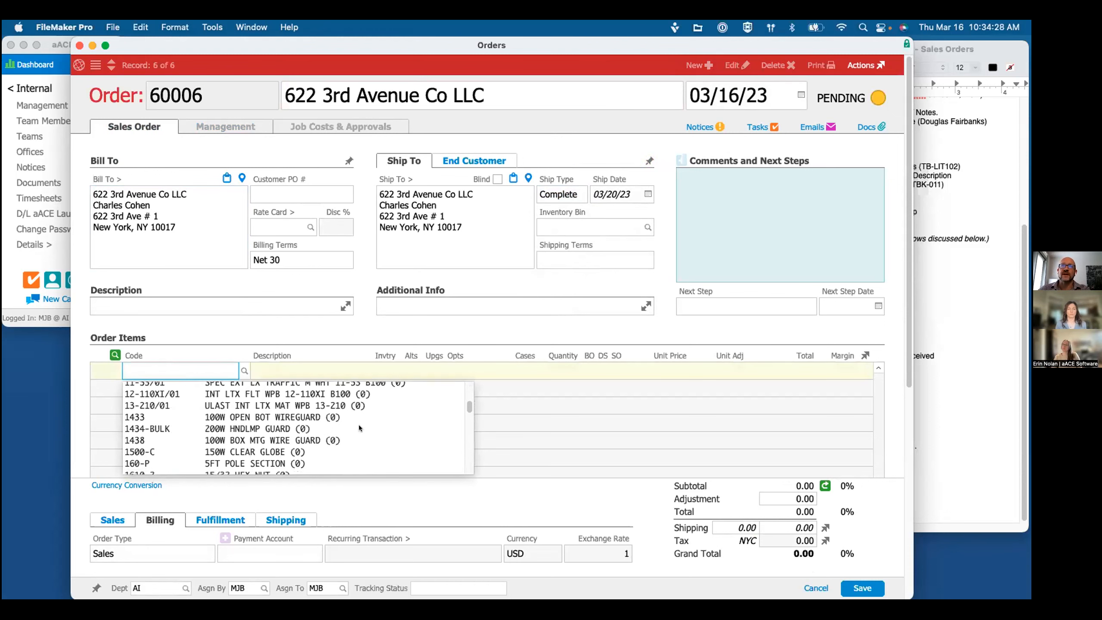
pyautogui.scroll(-5, 358, 425)
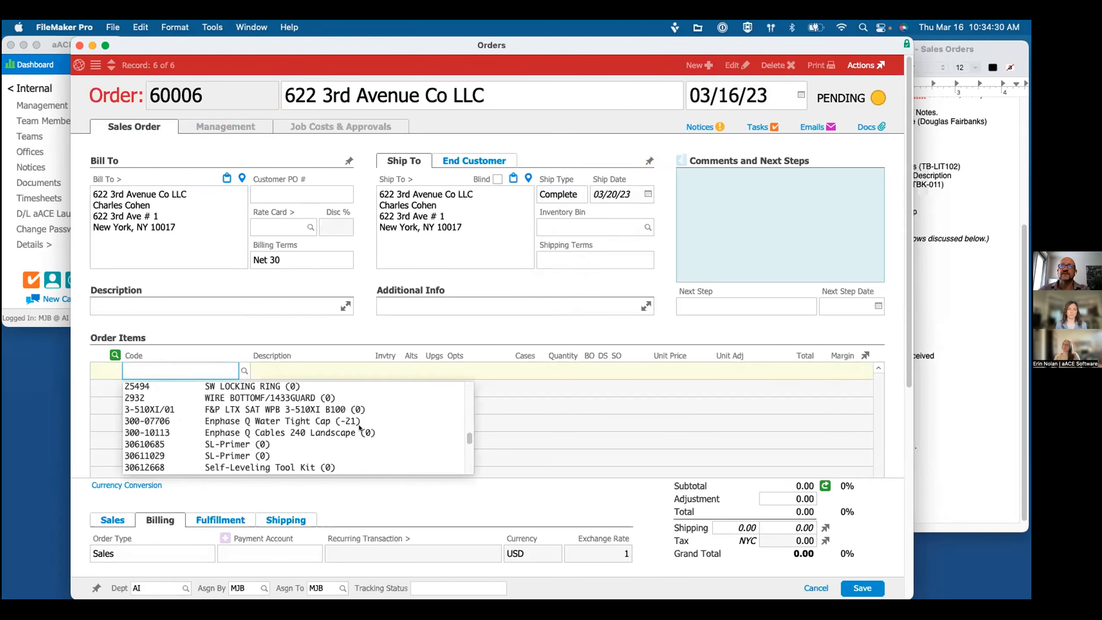
pyautogui.write('tb-FRNCH3')
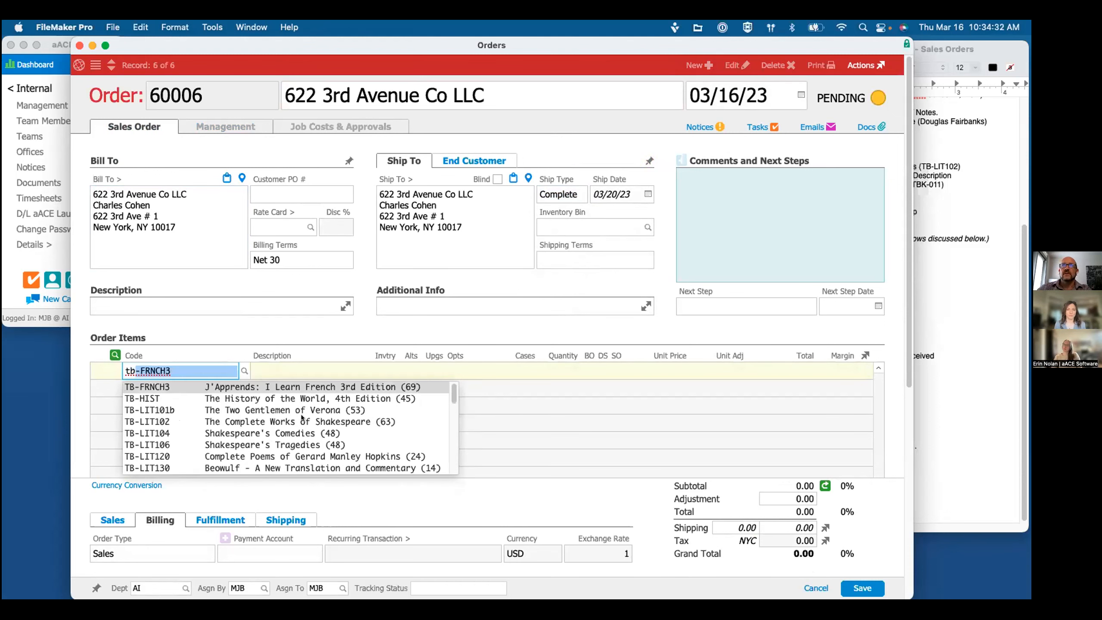
pyautogui.scroll(-5, 417, 432)
pyautogui.scroll(2, 417, 435)
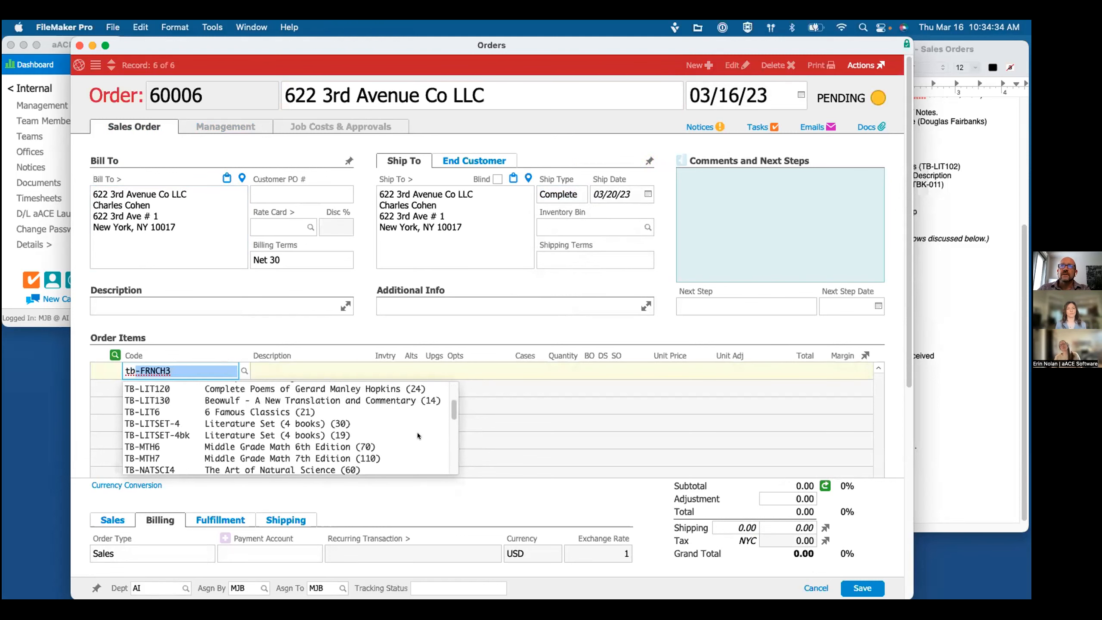
pyautogui.press('Escape')
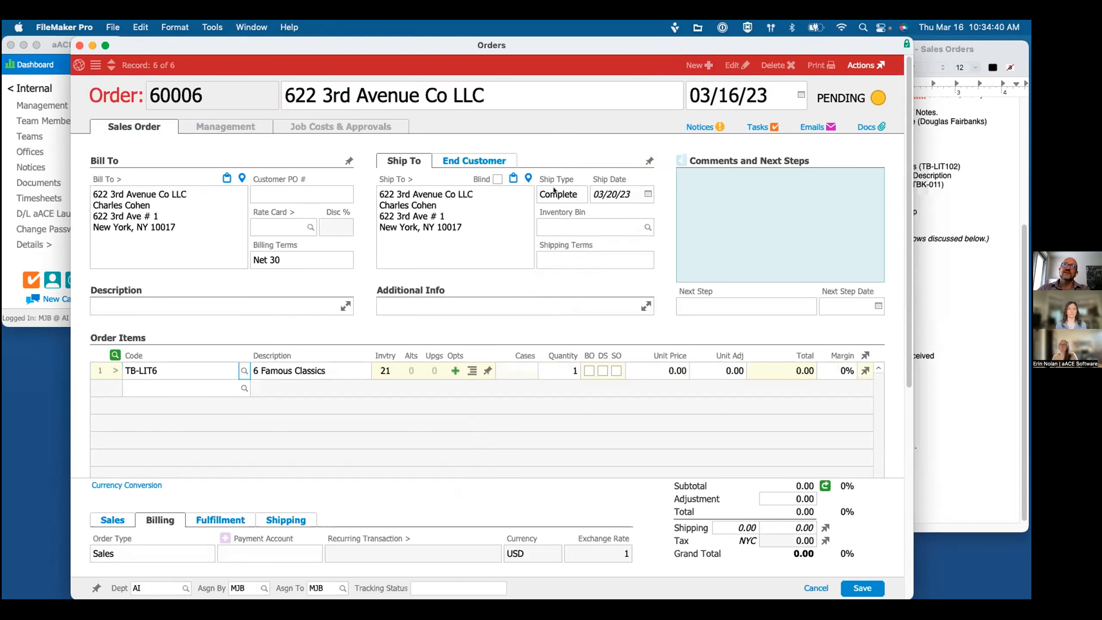
# Step: Add TB-FRNCH3 as the second order item and delete its auto-added workbook item WKBK-FRNCH3
pyautogui.click(561, 372)
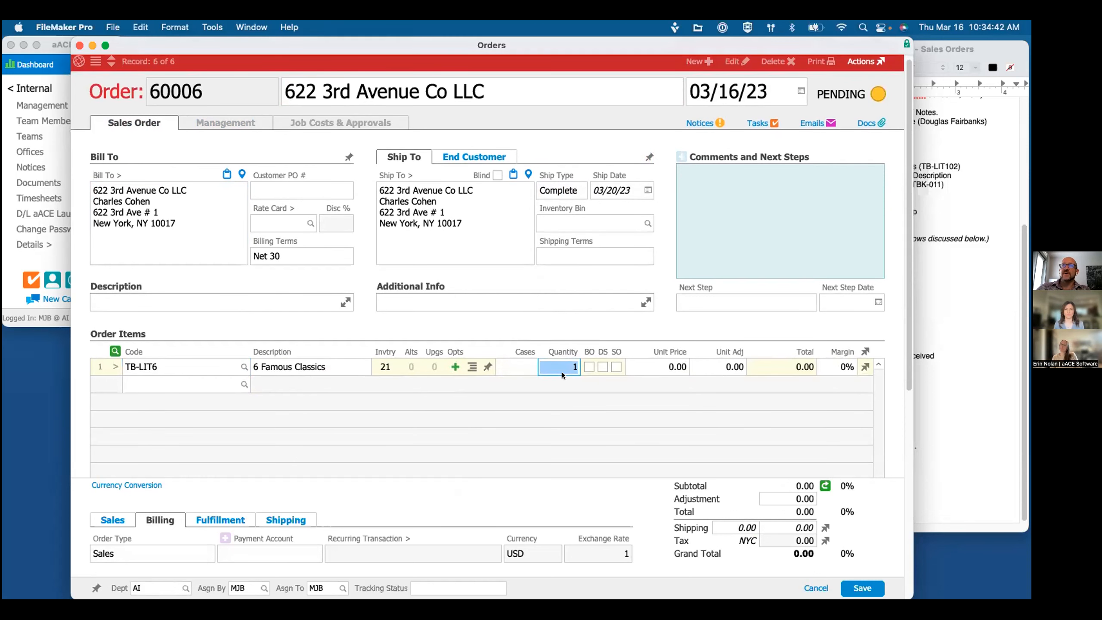
pyautogui.click(127, 383)
pyautogui.write('tb')
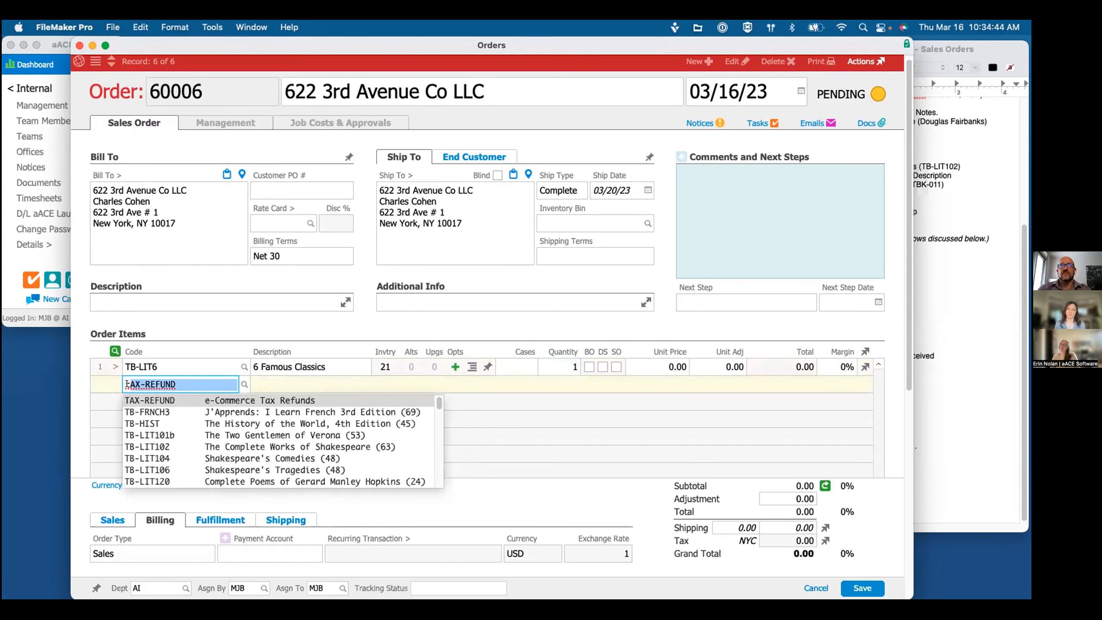
pyautogui.press('Return')
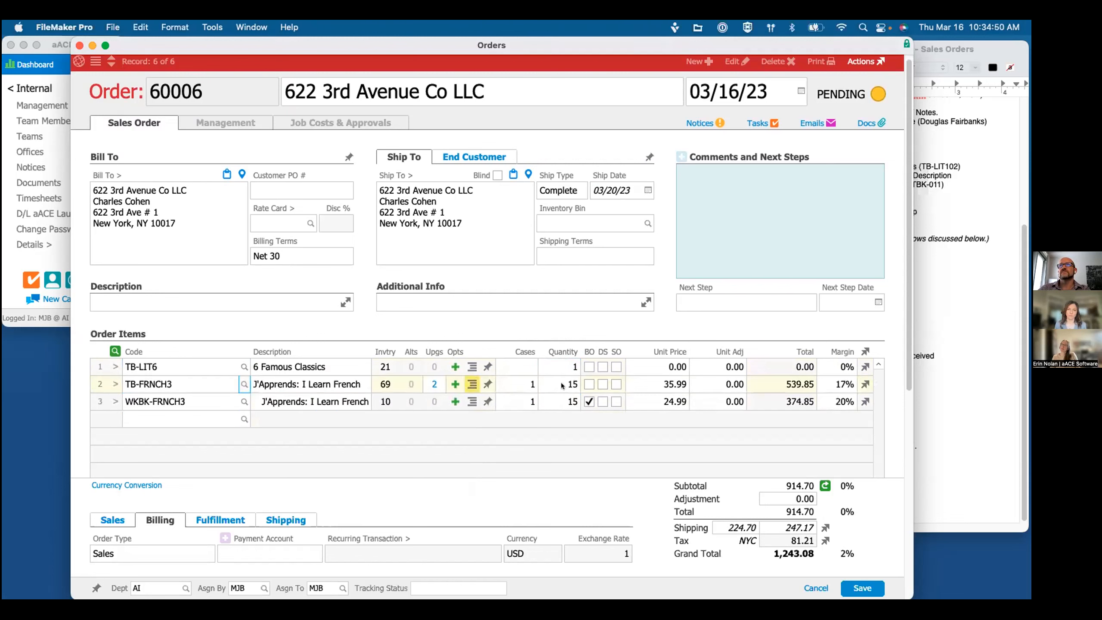
pyautogui.click(864, 401)
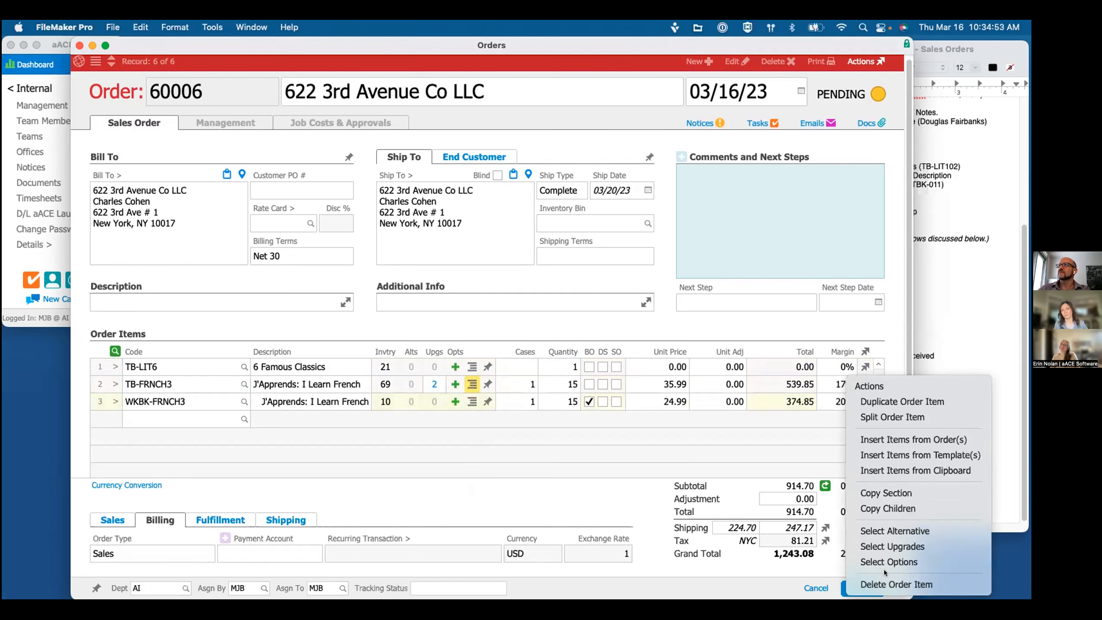
pyautogui.click(692, 413)
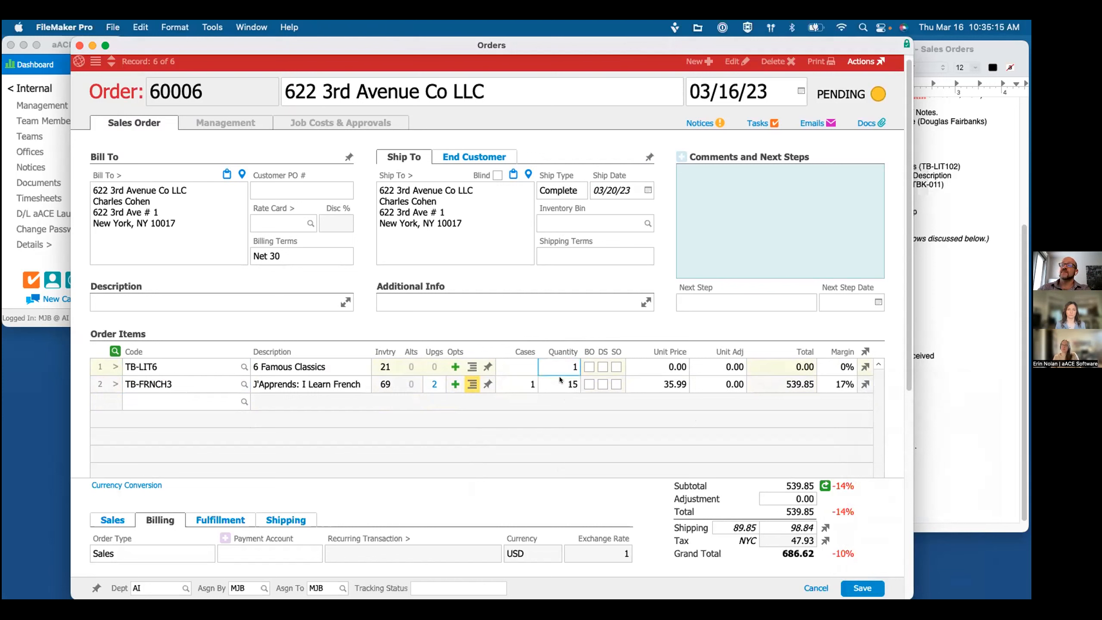
# Step: Set the TB-LIT6 quantity to 30 and split out 9 units as a backordered line
pyautogui.write('300')
pyautogui.press('BackSpace')
pyautogui.press('Tab')
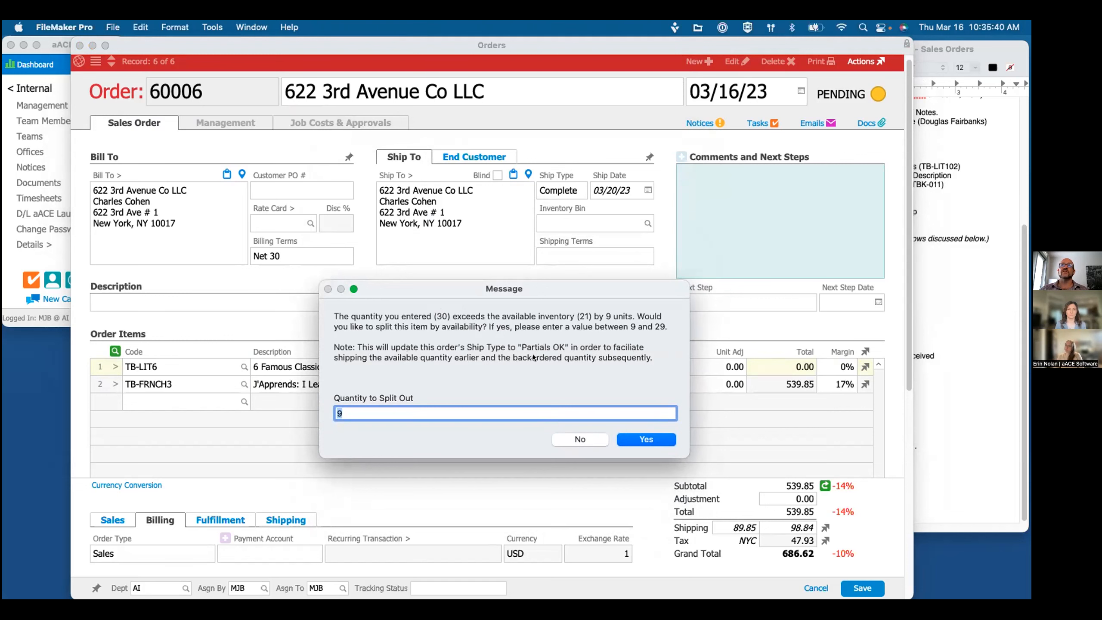
pyautogui.click(651, 439)
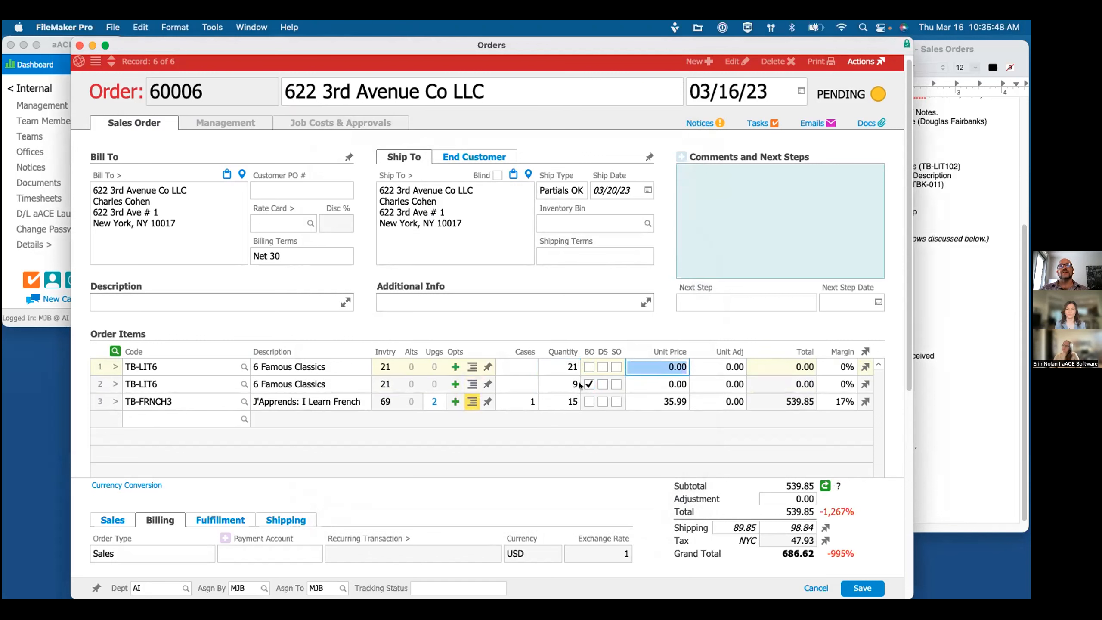
pyautogui.moveTo(572, 386)
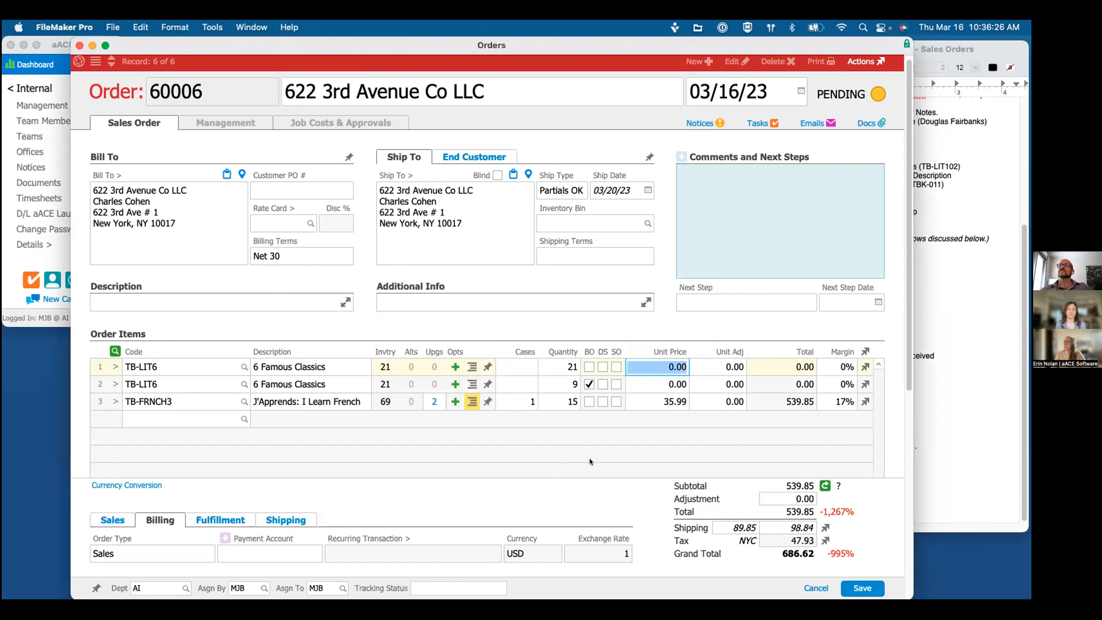
# Step: Set the unit price of the non-backordered TB-LIT6 line to 100 and inspect its margin breakdown
pyautogui.write('100')
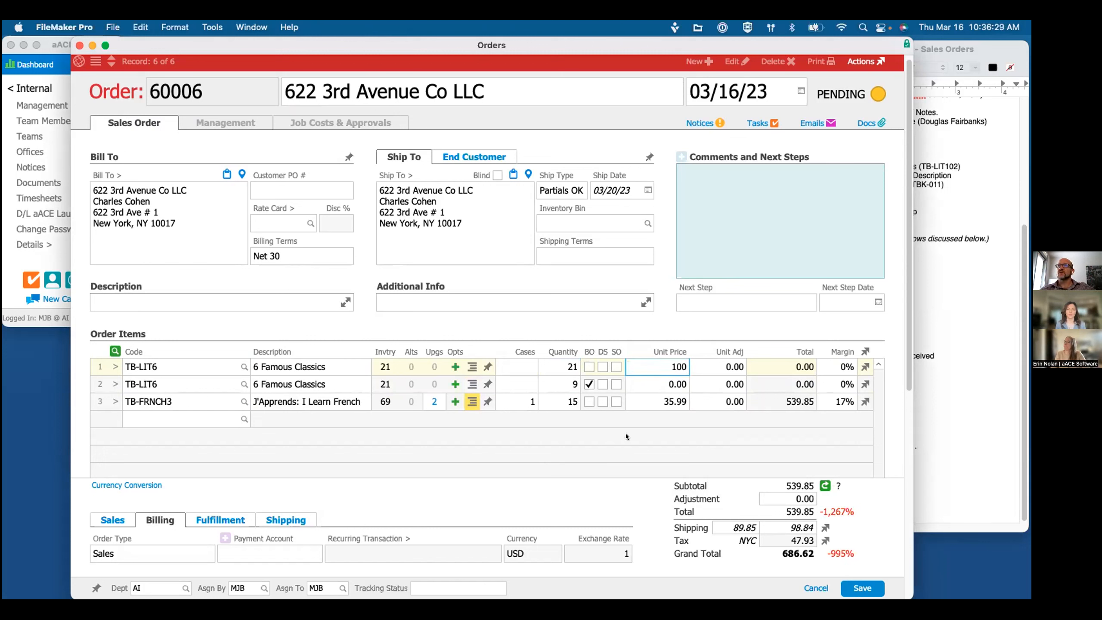
pyautogui.press('Tab')
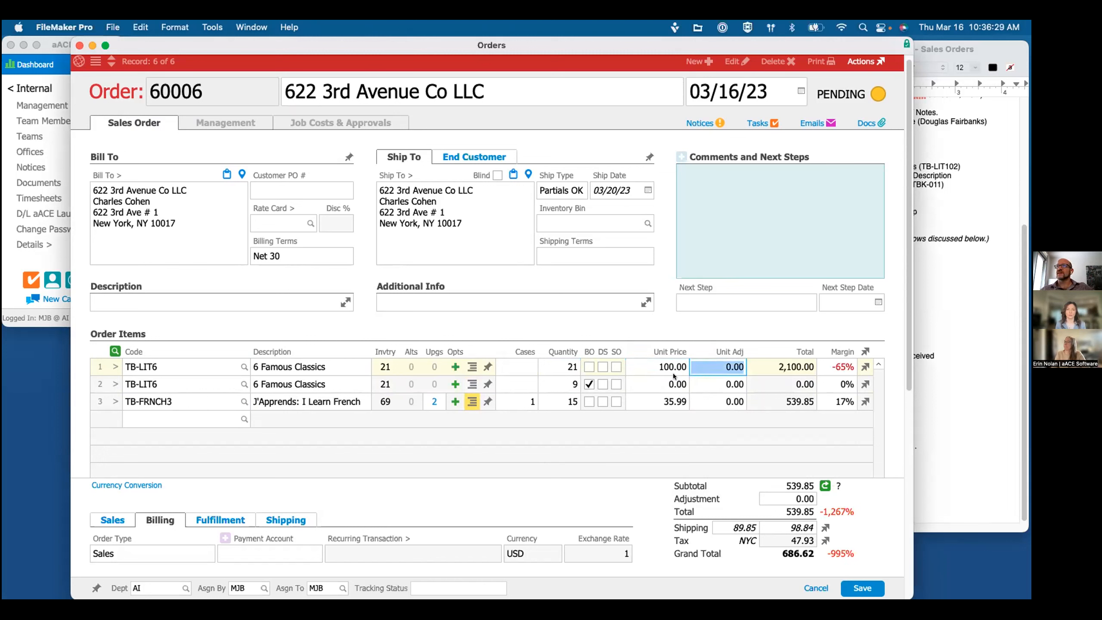
pyautogui.press('Tab')
pyautogui.click(748, 440)
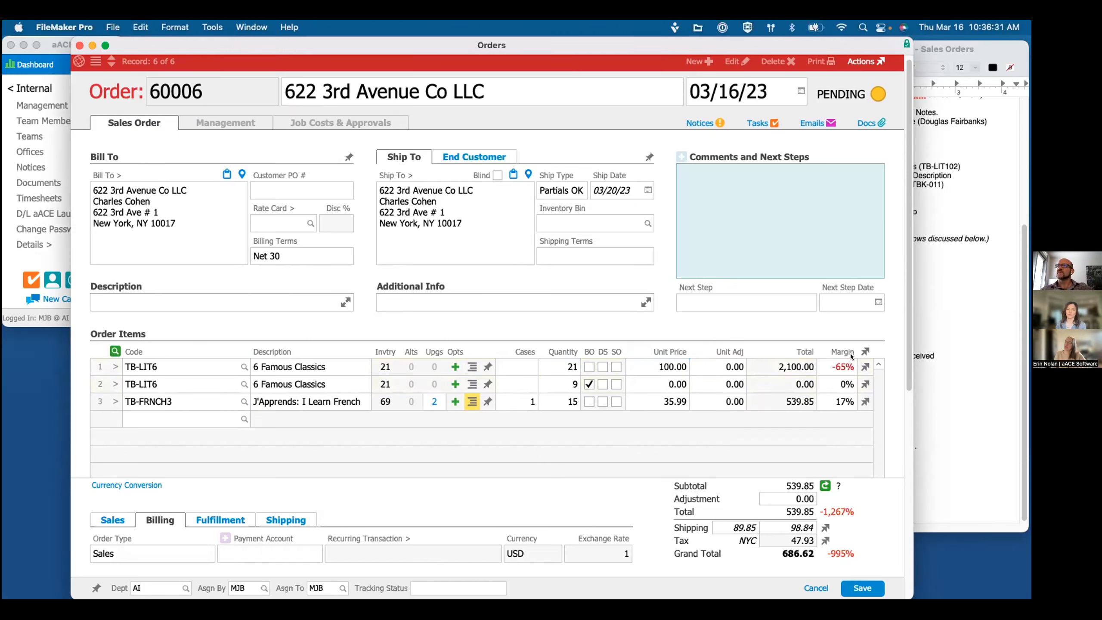
pyautogui.moveTo(849, 367)
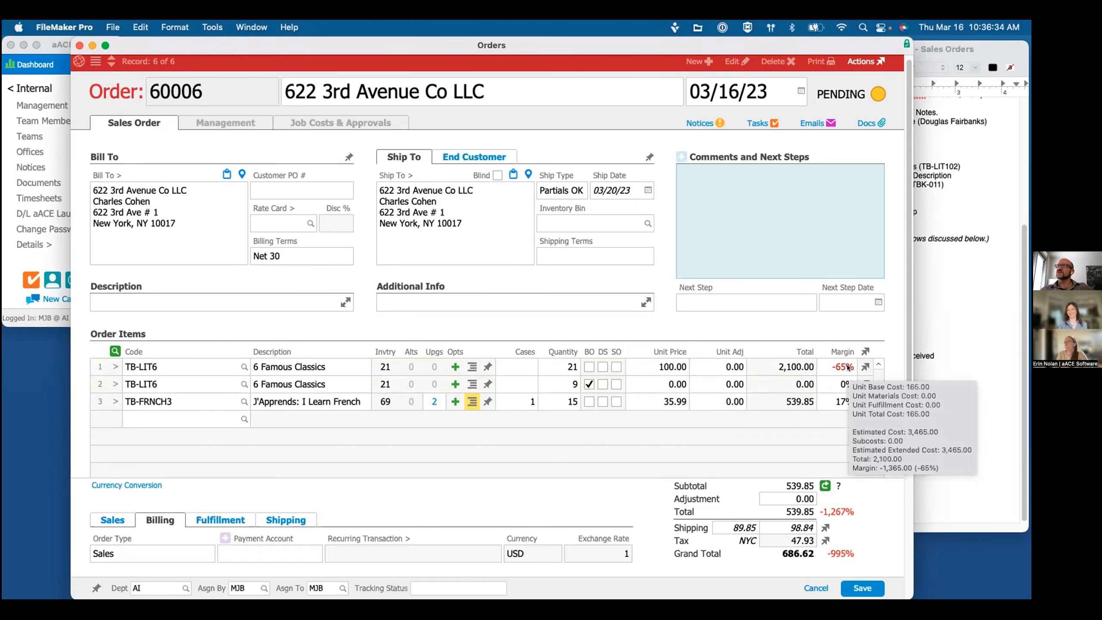
# Step: Set the unit price of the non-backordered TB-LIT6 line to 200
pyautogui.click(675, 367)
pyautogui.write('200')
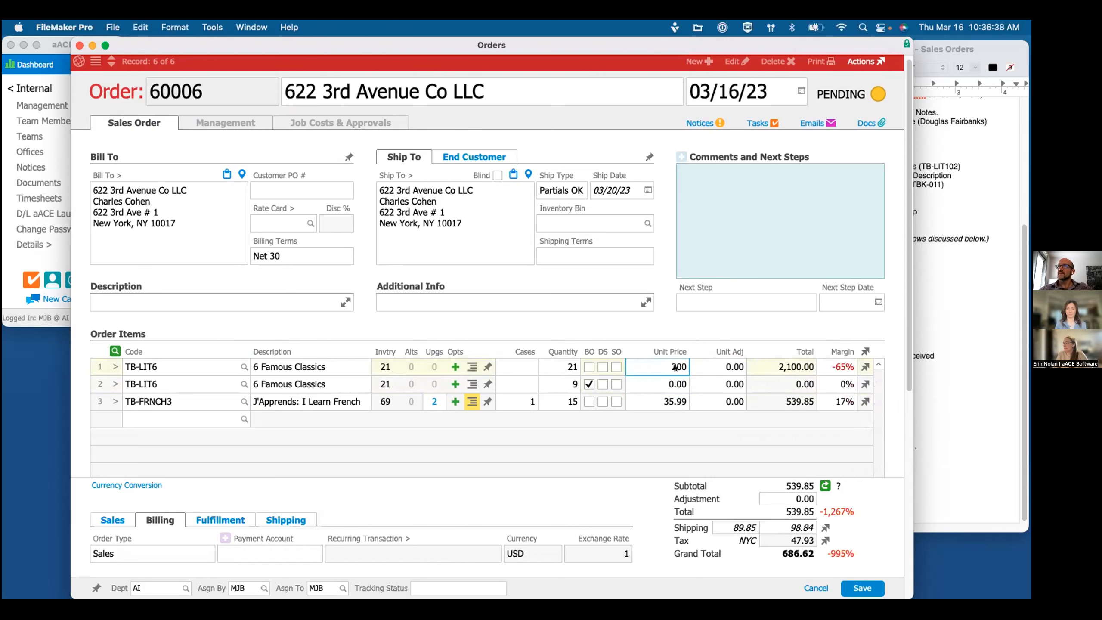
pyautogui.press('Tab')
# Step: Price the backordered TB-LIT6 line by setting its margin to 50%
pyautogui.click(672, 389)
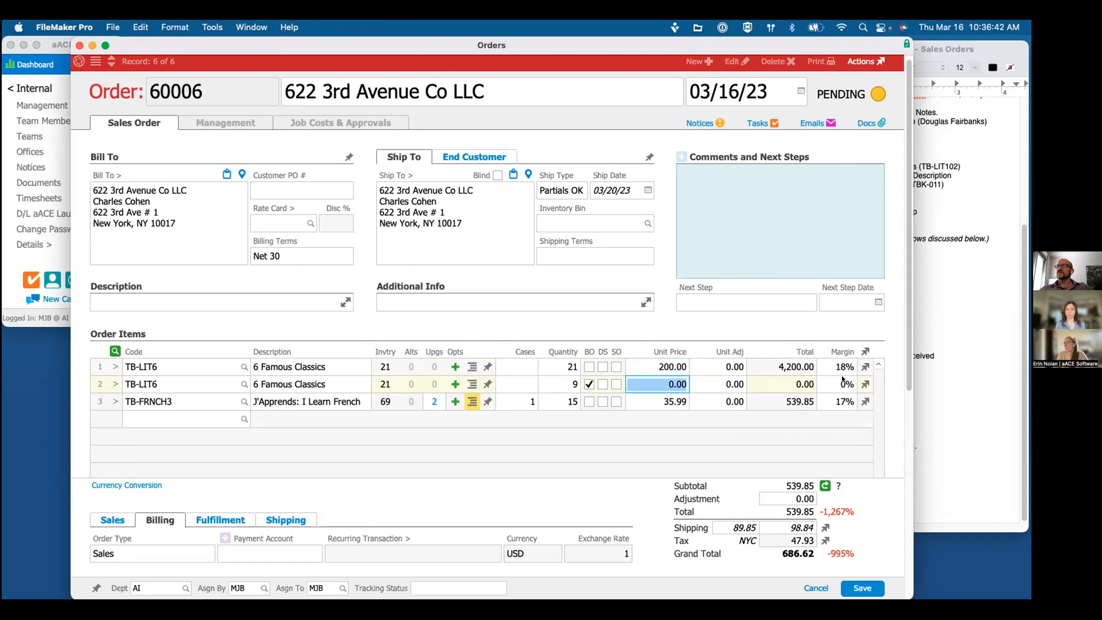
pyautogui.press('Tab')
pyautogui.press('Tab')
pyautogui.write('50')
pyautogui.press('Tab')
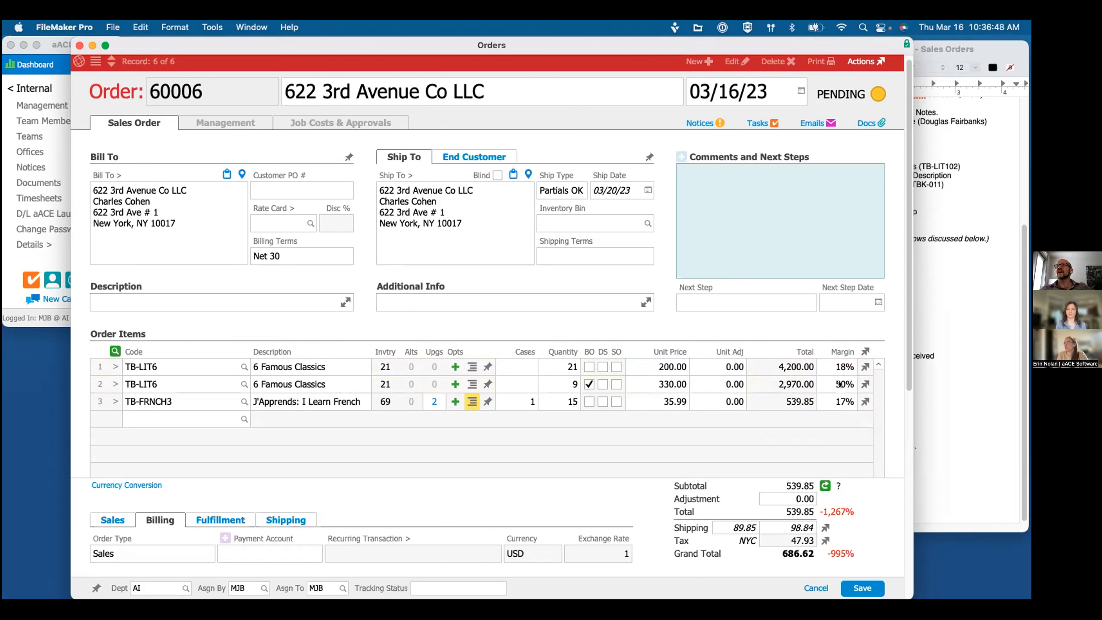
# Step: Save the order, choosing not to open it yet
pyautogui.moveTo(840, 384)
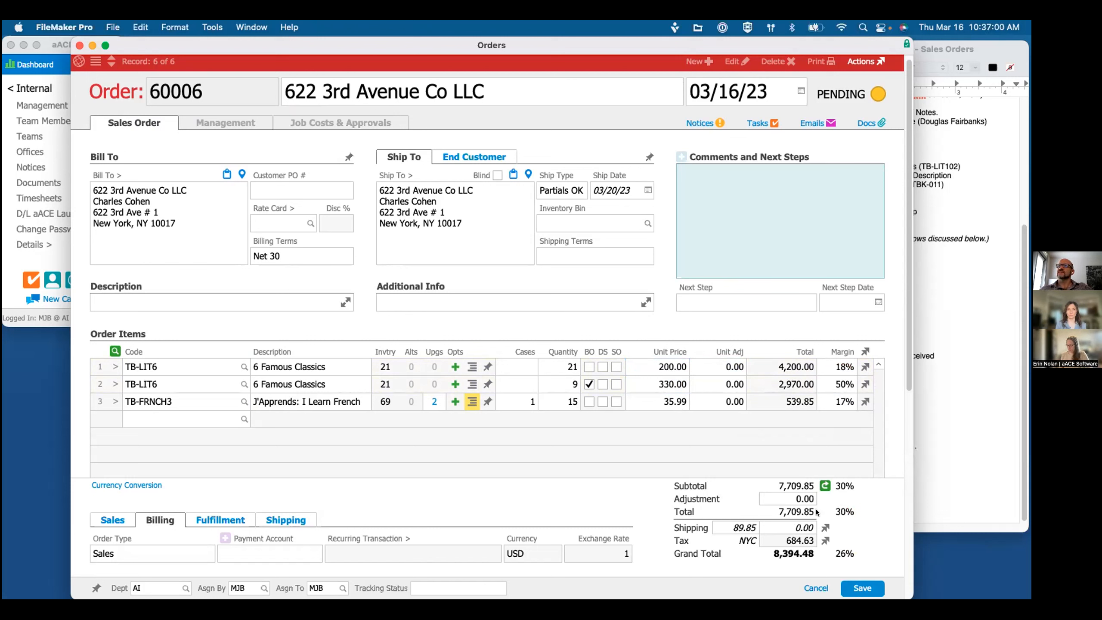
pyautogui.click(860, 585)
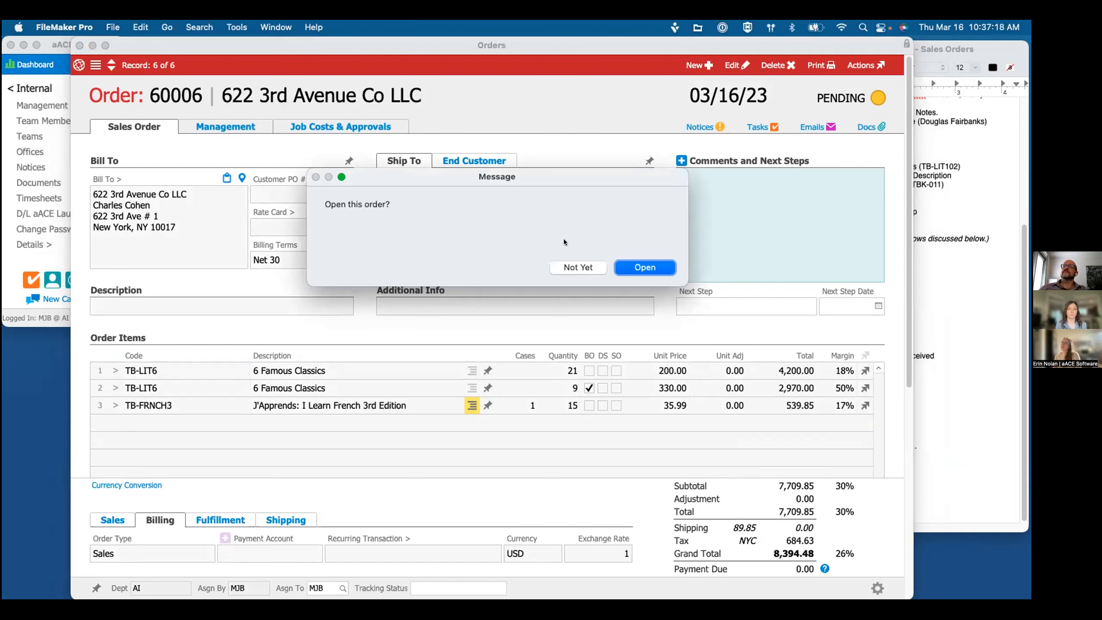
pyautogui.click(570, 266)
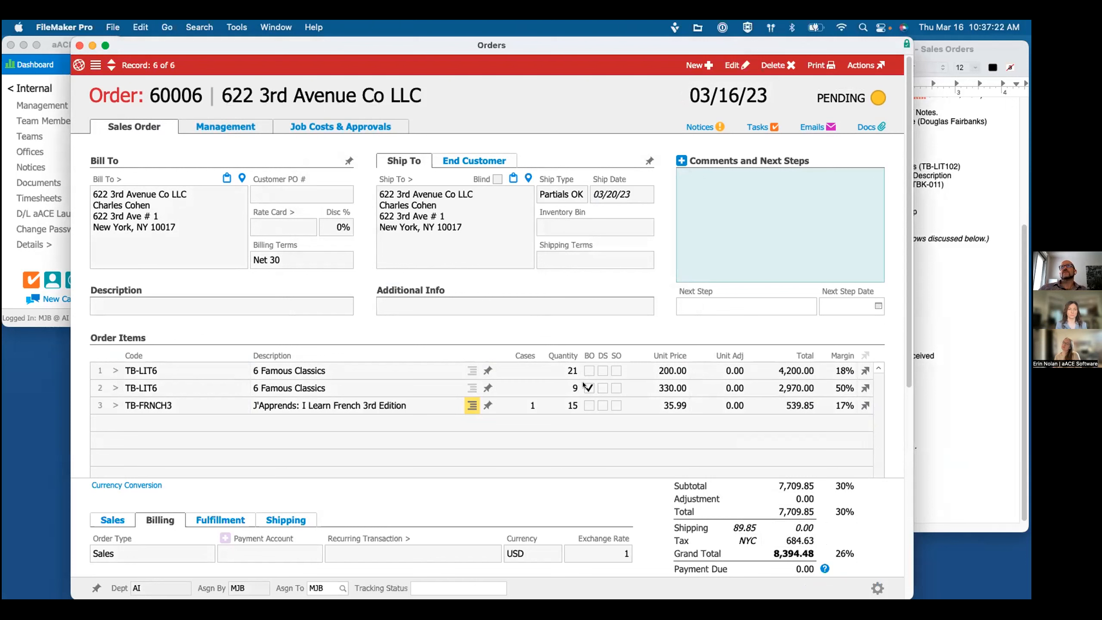
# Step: Review the sales order webinar outline in TextEdit, then return to the order in FileMaker Pro
pyautogui.moveTo(584, 385)
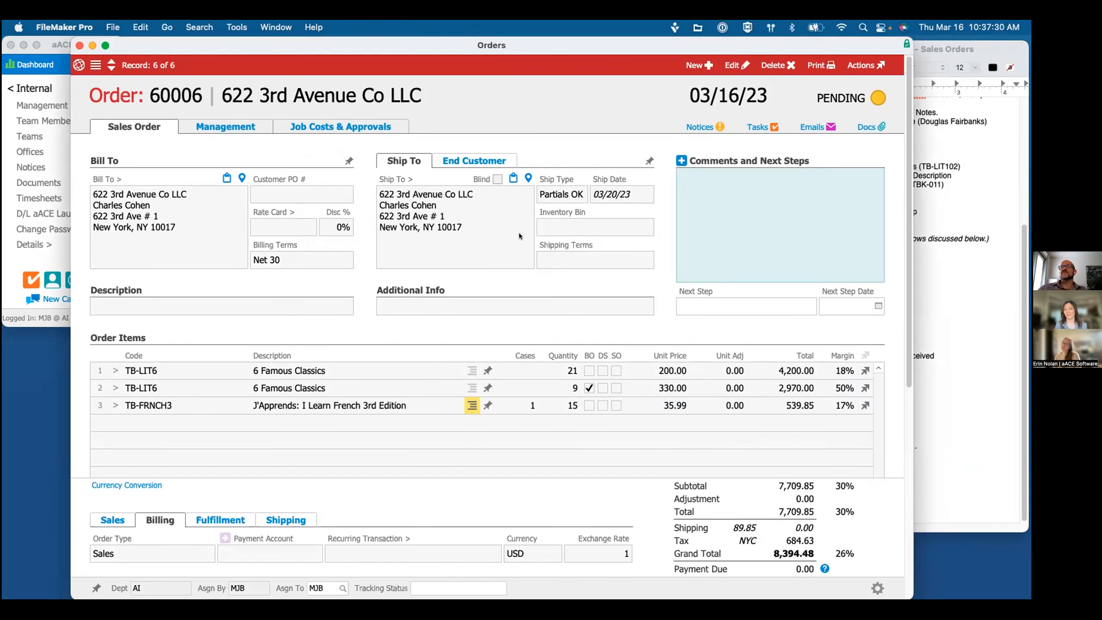
pyautogui.click(961, 329)
pyautogui.scroll(10, 940, 417)
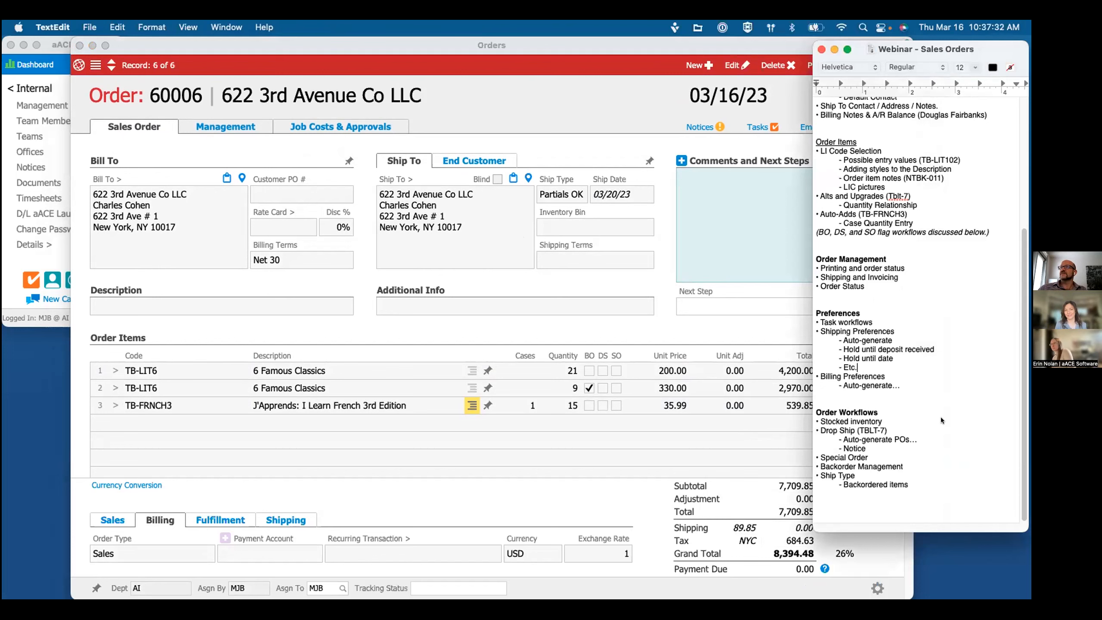
pyautogui.click(594, 325)
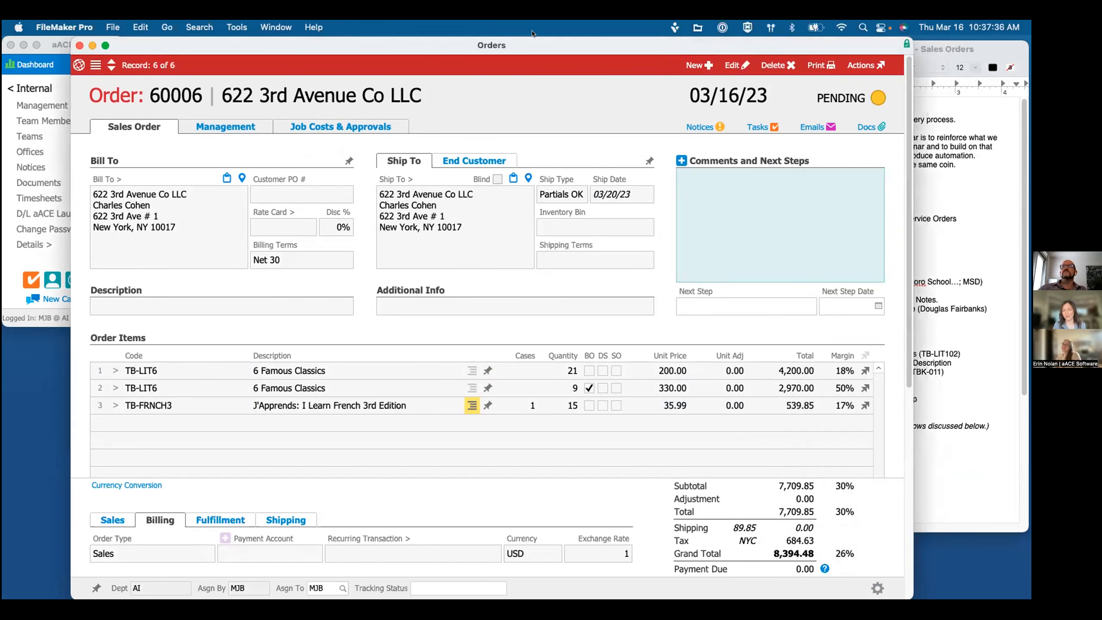